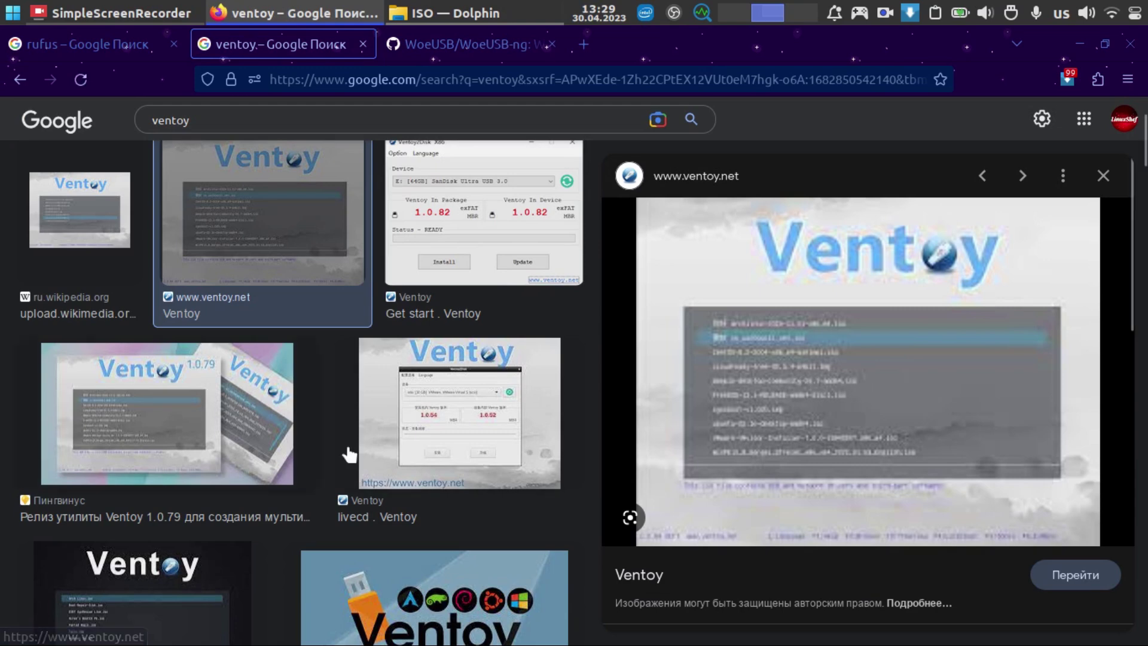
Step: Open the Pingvinus Ventoy 1.0.79 article from its image result preview
{"action": "left_click", "coordinate": [160, 453]}
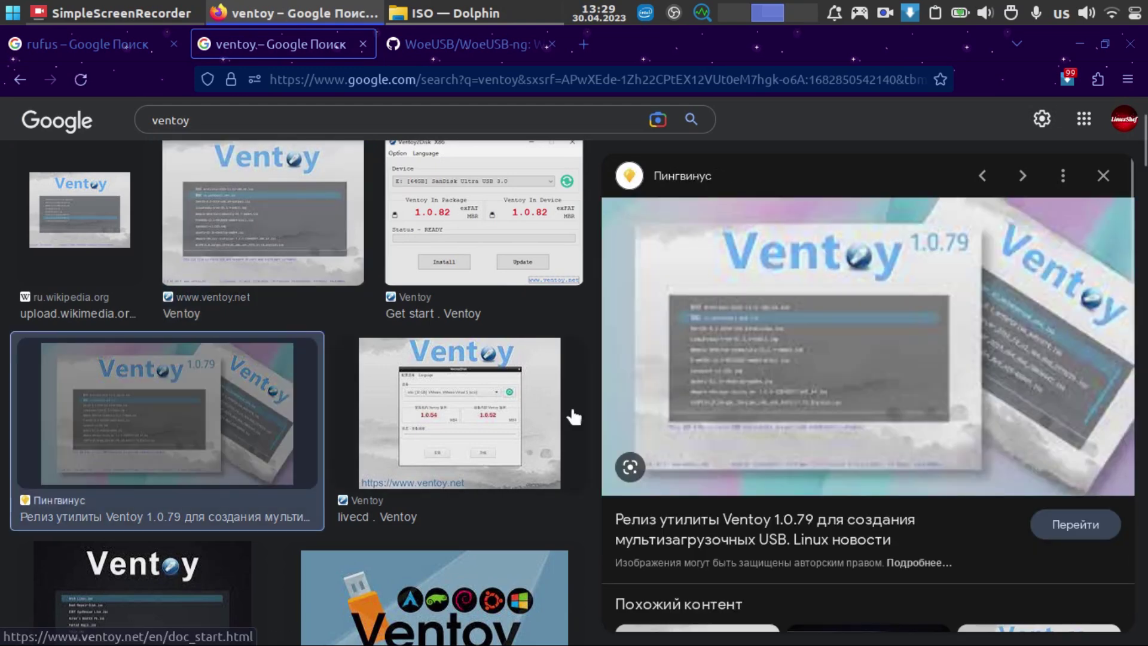
{"action": "scroll", "coordinate": [832, 366], "scroll_direction": "down", "scroll_amount": 3}
{"action": "scroll", "coordinate": [836, 231], "scroll_direction": "up", "scroll_amount": 2}
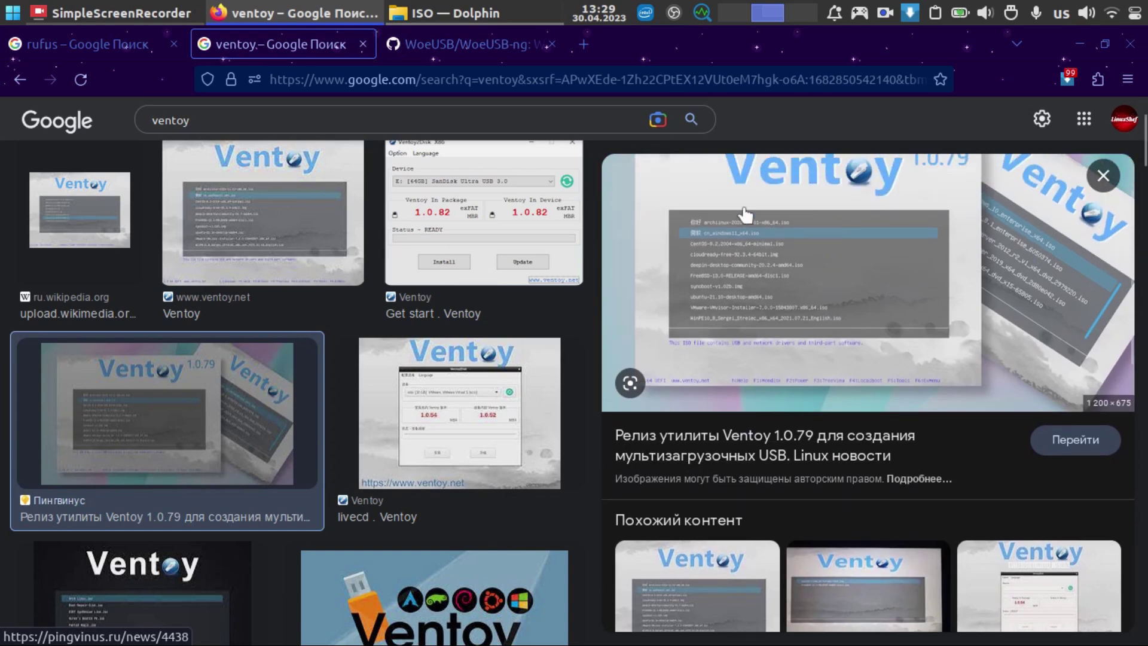
{"action": "left_click", "coordinate": [796, 278]}
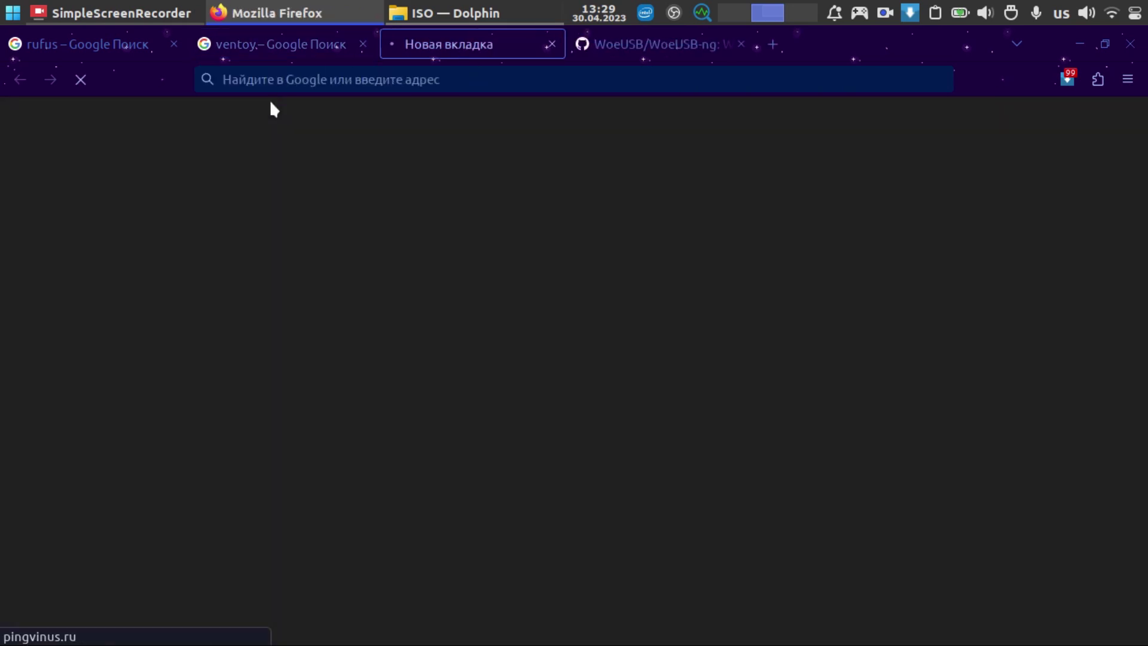
{"action": "scroll", "coordinate": [508, 292], "scroll_direction": "down", "scroll_amount": 7}
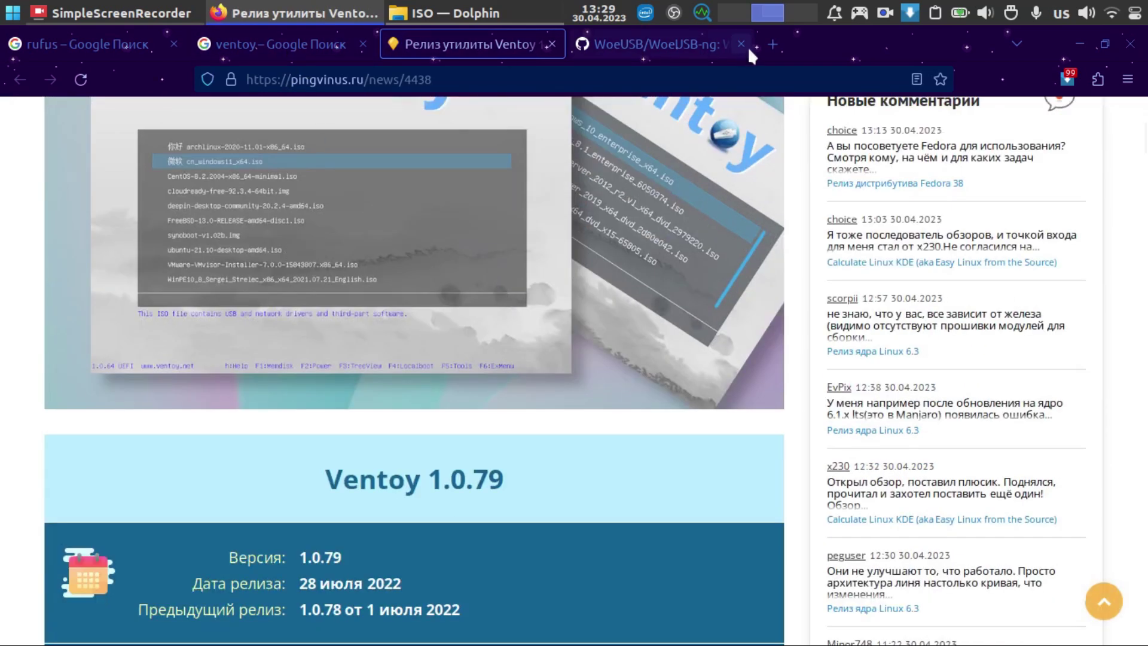
Step: In a new tab, search windows2usb and open its ValdikSS GitHub result in a new tab
{"action": "left_click", "coordinate": [773, 45]}
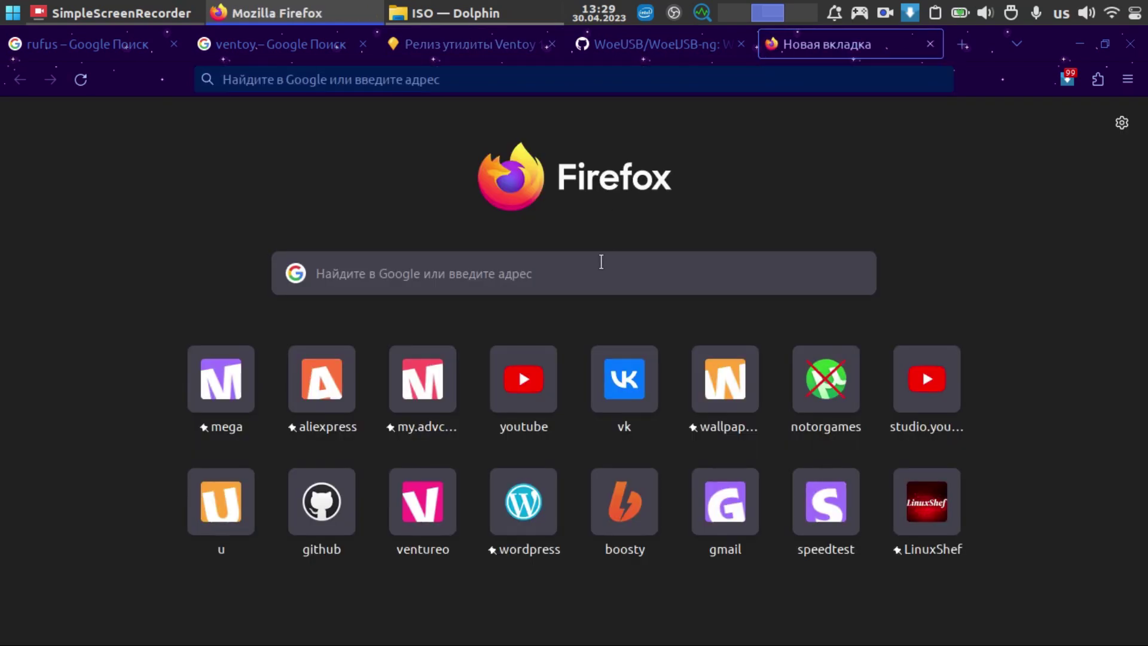
{"action": "type", "text": "windows2"}
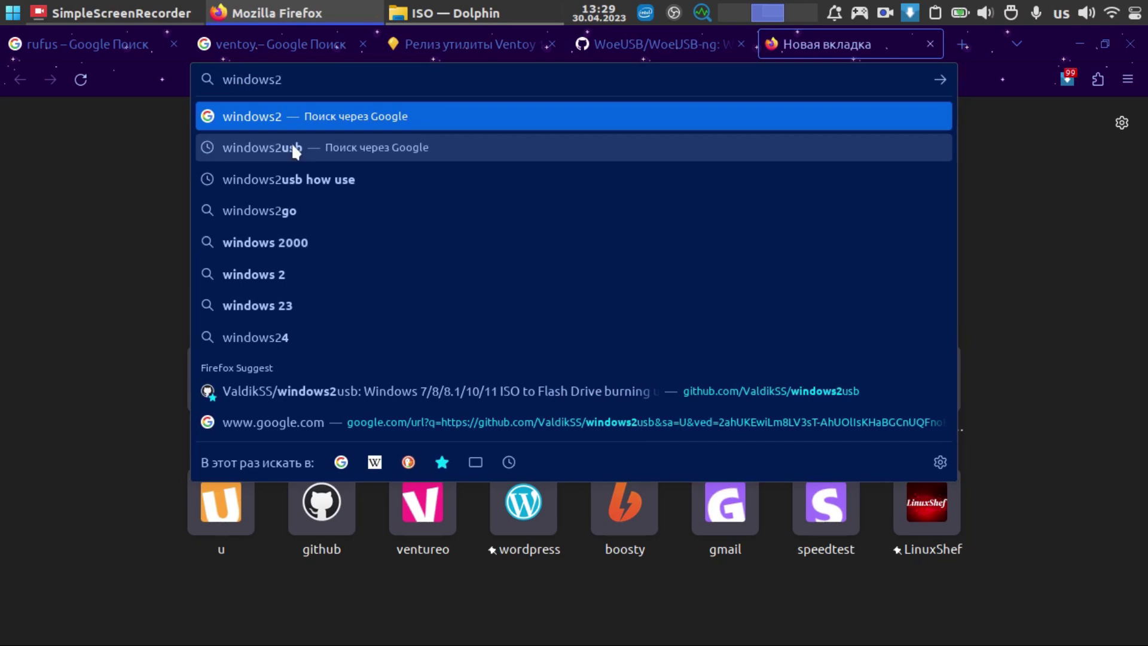
{"action": "left_click", "coordinate": [290, 147]}
{"action": "right_click", "coordinate": [334, 362]}
{"action": "left_click", "coordinate": [346, 371]}
{"action": "left_click", "coordinate": [880, 45]}
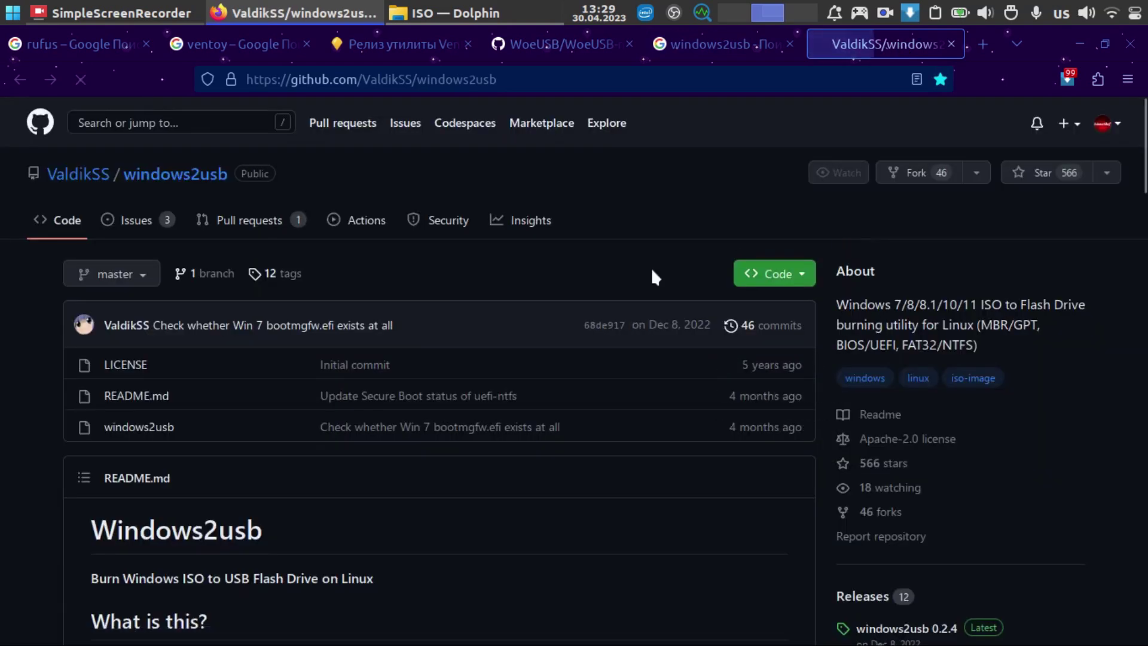
Step: Scroll the windows2usb README to 'How to use?', then minimize Firefox to reveal the ISO folder
{"action": "scroll", "coordinate": [539, 321], "scroll_direction": "down", "scroll_amount": 8}
{"action": "scroll", "coordinate": [541, 321], "scroll_direction": "down", "scroll_amount": 10}
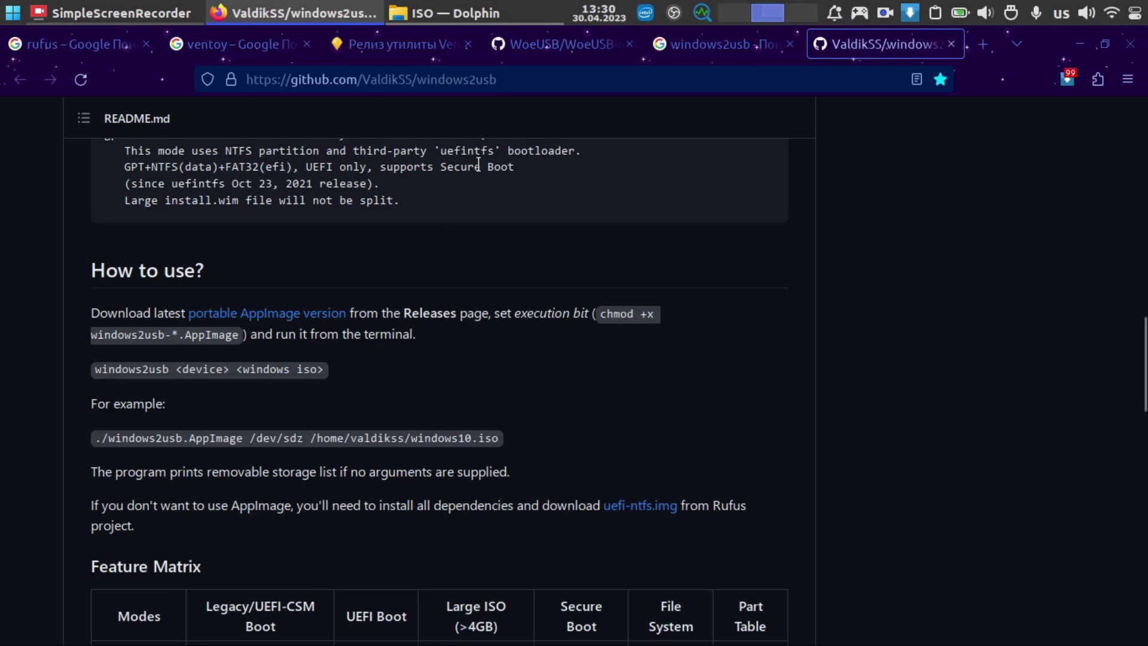
{"action": "left_click", "coordinate": [1072, 37]}
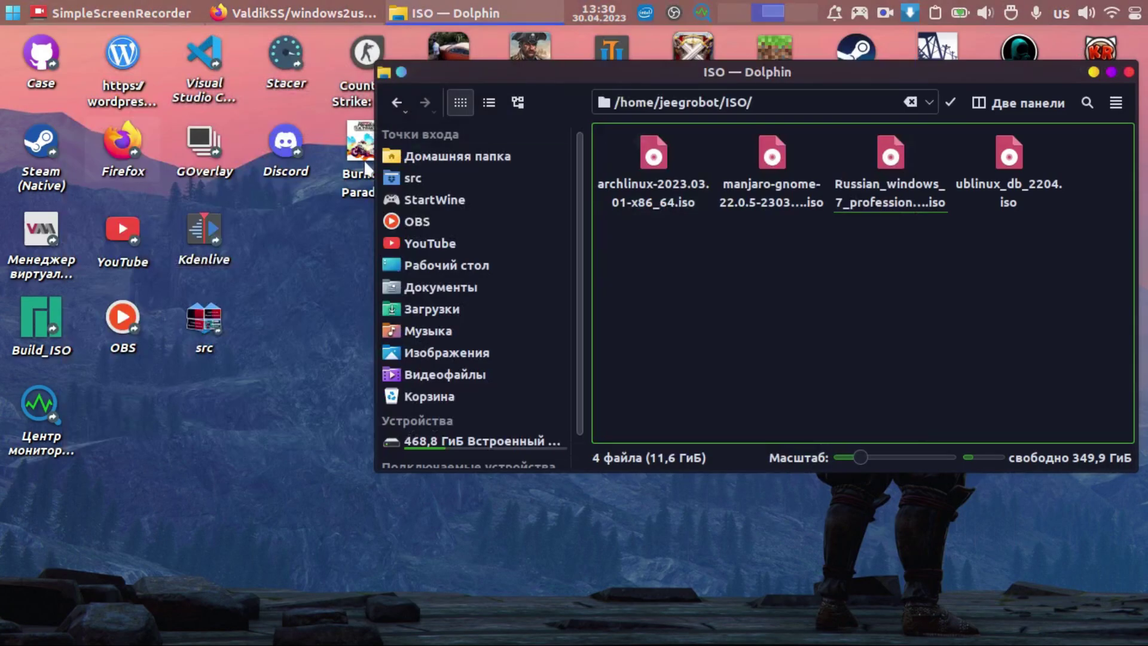
Step: Shift the Dolphin ISO folder window left, minimize it, and restore Firefox from the taskbar
{"action": "left_click_drag", "start_coordinate": [711, 90], "coordinate": [609, 133]}
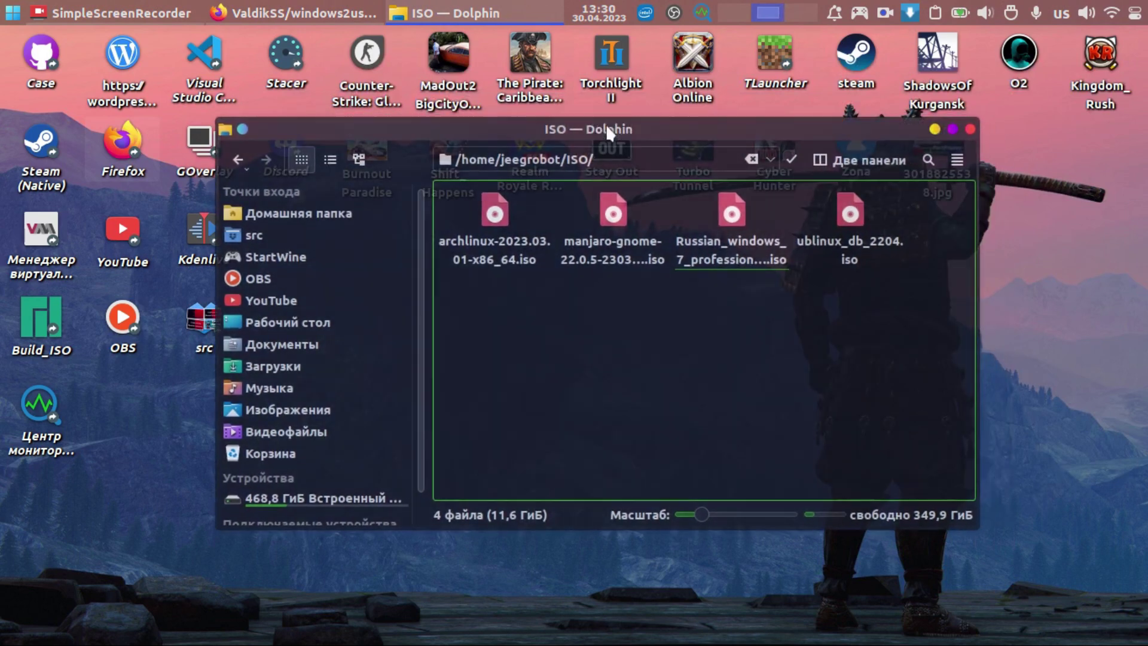
{"action": "left_click", "coordinate": [935, 129]}
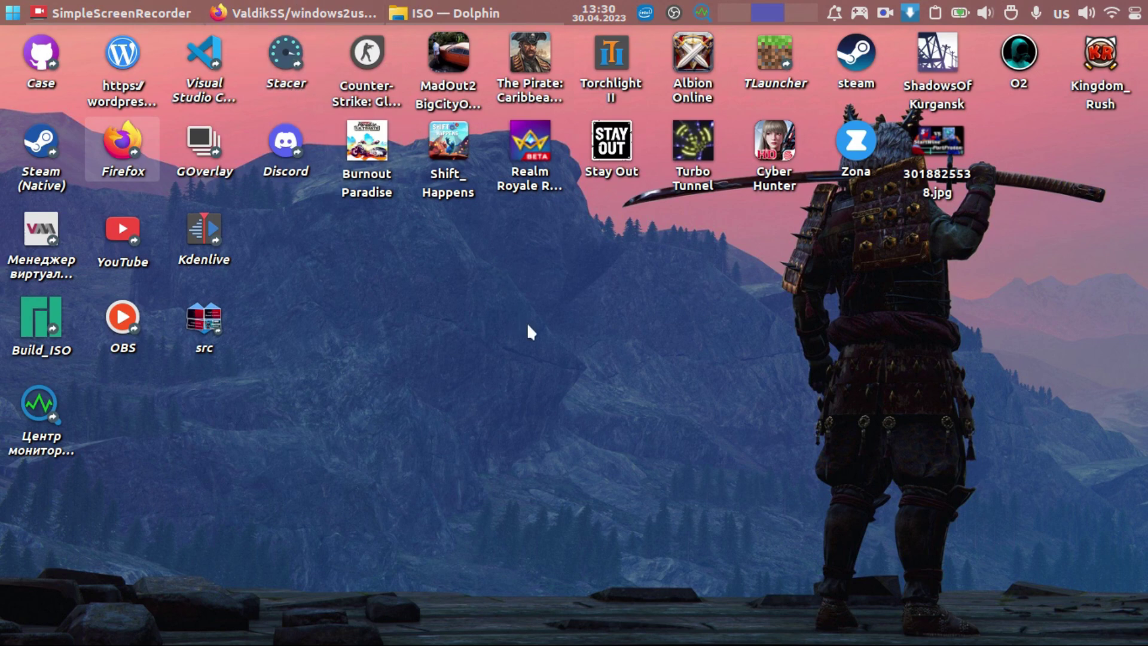
{"action": "left_click", "coordinate": [296, 12]}
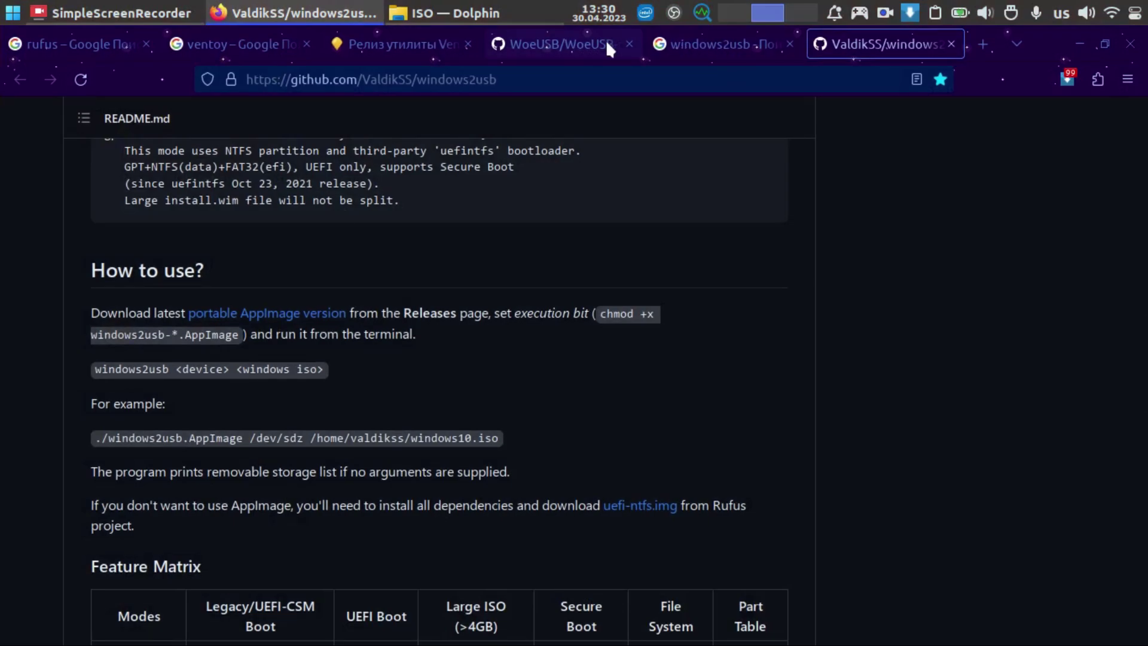
Step: Switch to the WoeUSB/WoeUSB-ng GitHub tab to read its README on woeusb and woeusbgui
{"action": "left_click", "coordinate": [557, 45]}
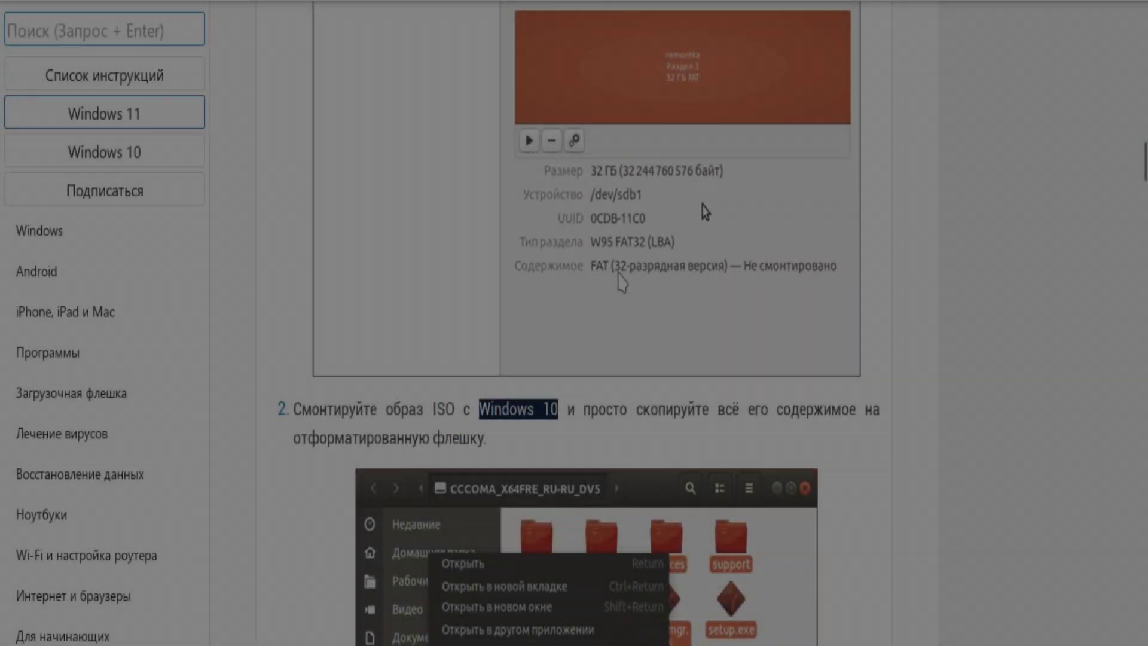
Step: Scroll through the guide's step 1 FAT32 formatting and step 2 ISO-copying screenshots
{"action": "scroll", "coordinate": [586, 323], "scroll_direction": "up", "scroll_amount": 7}
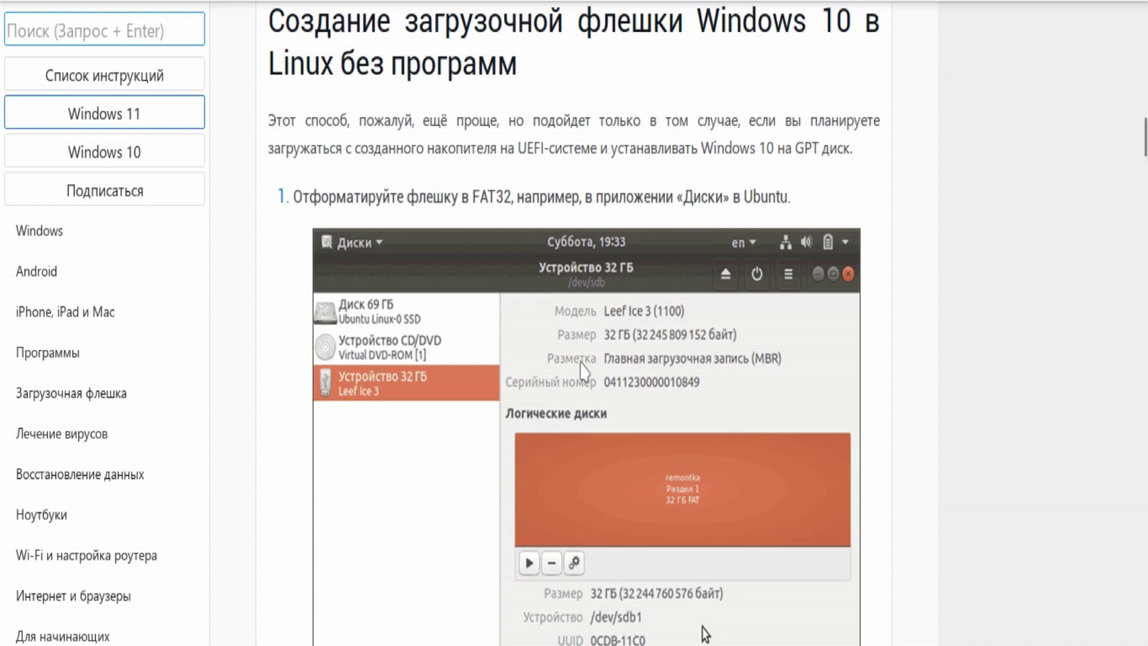
{"action": "scroll", "coordinate": [626, 314], "scroll_direction": "down", "scroll_amount": 5}
{"action": "scroll", "coordinate": [628, 314], "scroll_direction": "down", "scroll_amount": 3}
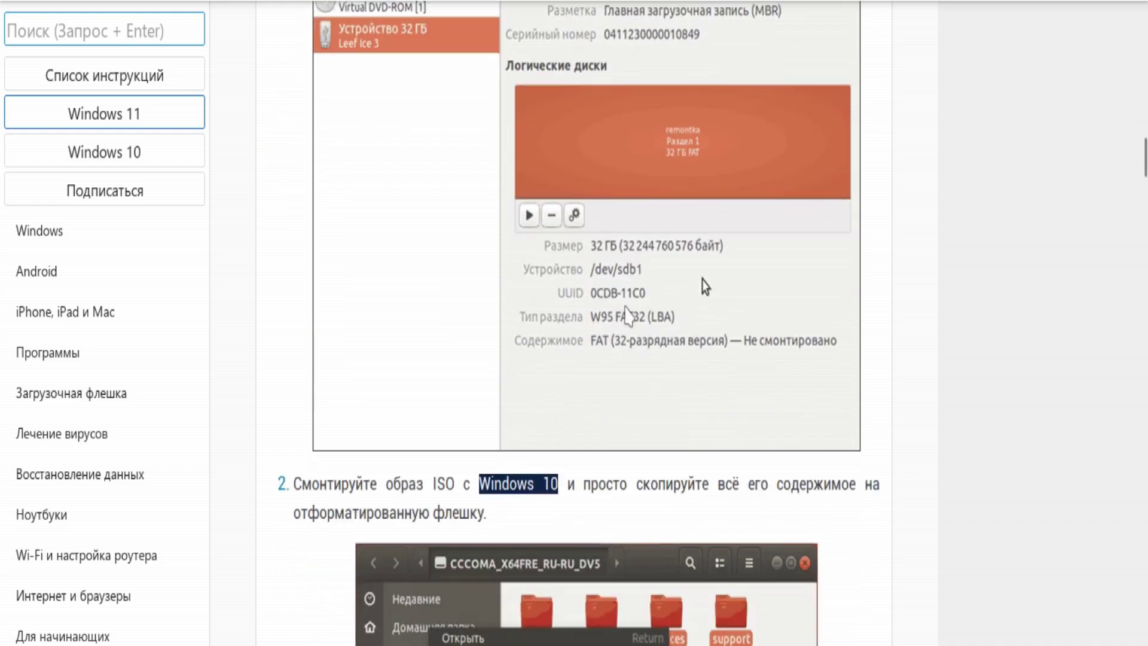
{"action": "scroll", "coordinate": [628, 314], "scroll_direction": "down", "scroll_amount": 5}
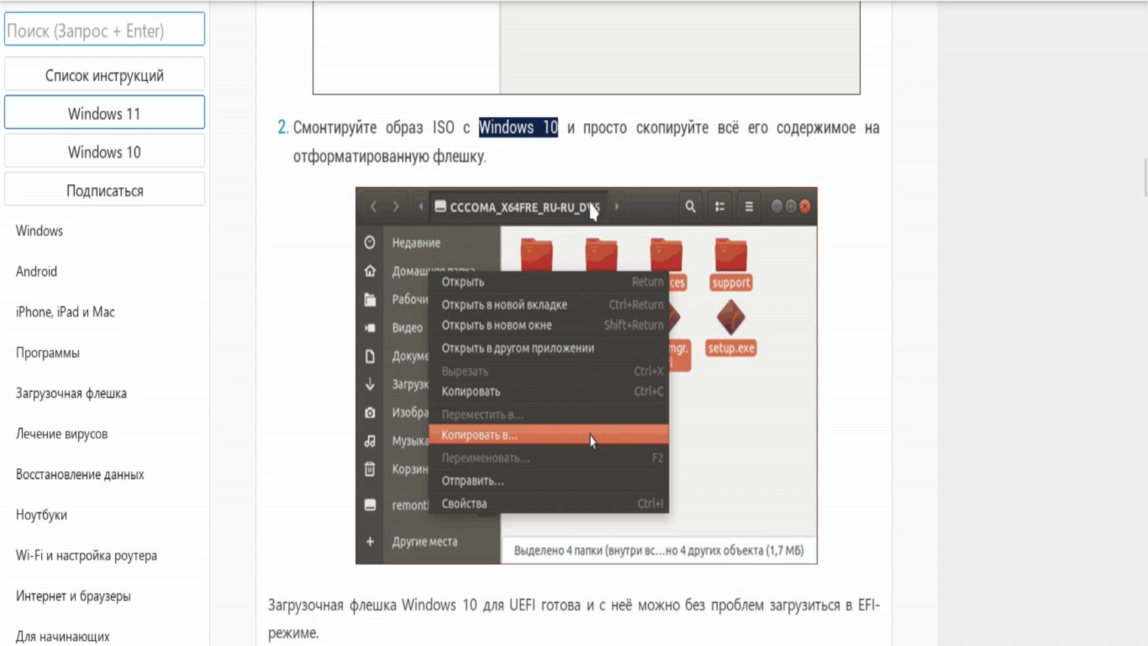
{"action": "scroll", "coordinate": [682, 205], "scroll_direction": "up", "scroll_amount": 5}
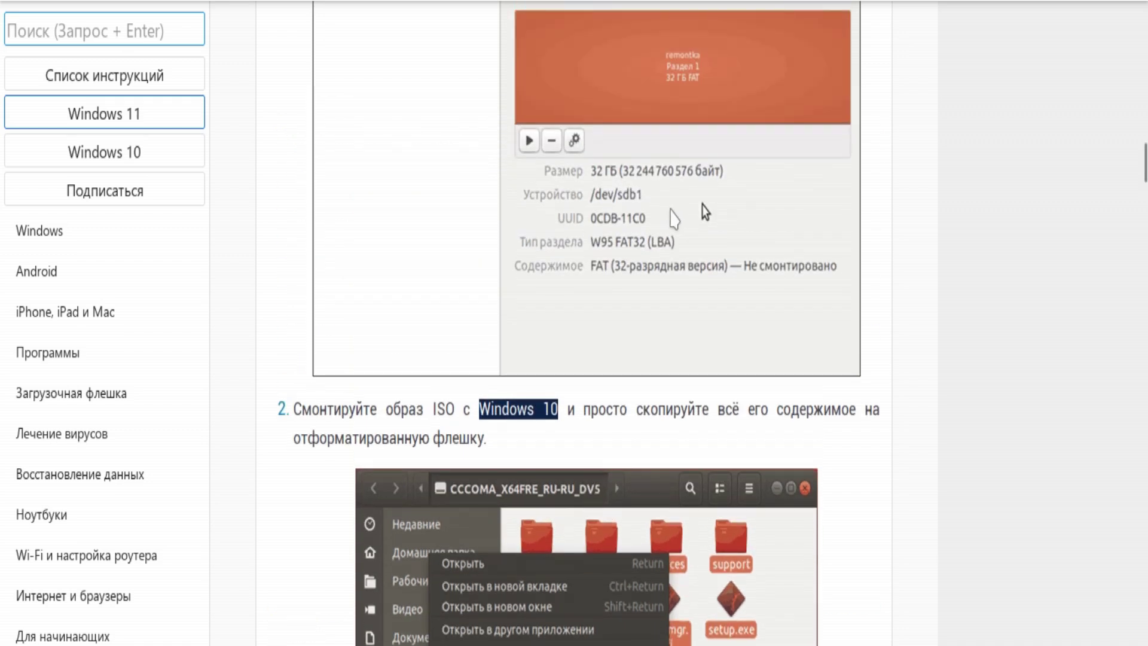
{"action": "scroll", "coordinate": [702, 205], "scroll_direction": "down", "scroll_amount": 5}
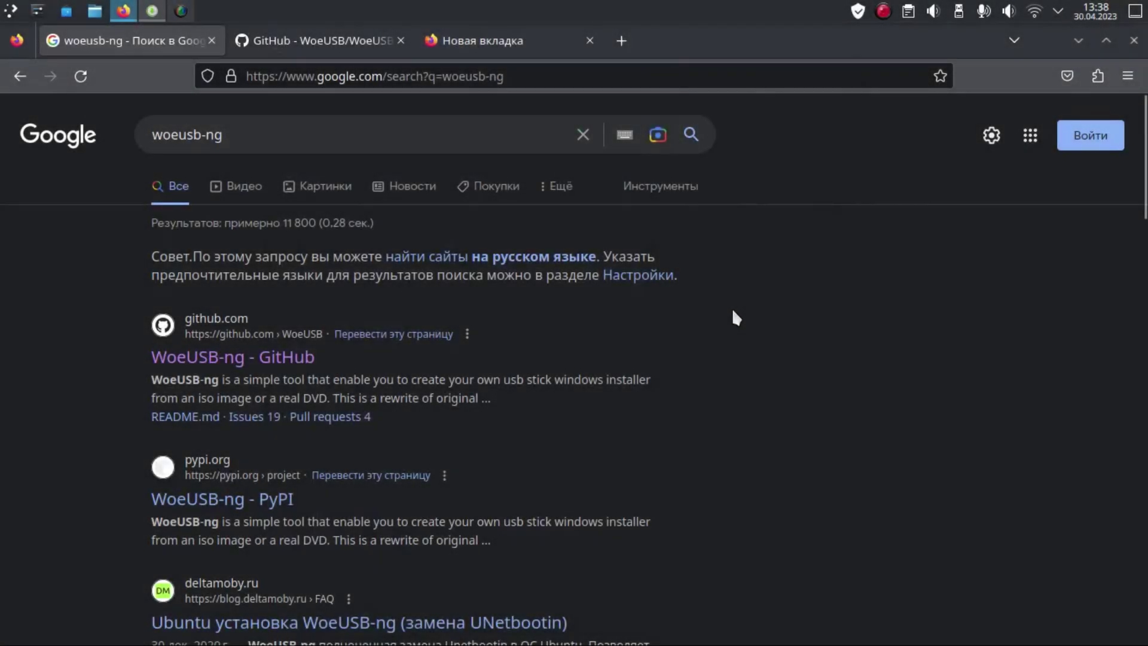
Step: Glance at the WoeUSB-ng README, then edit the Google query from woeusb-ng to woeusb
{"action": "scroll", "coordinate": [735, 317], "scroll_direction": "down", "scroll_amount": 2}
{"action": "scroll", "coordinate": [735, 317], "scroll_direction": "up", "scroll_amount": 2}
{"action": "left_click", "coordinate": [283, 48]}
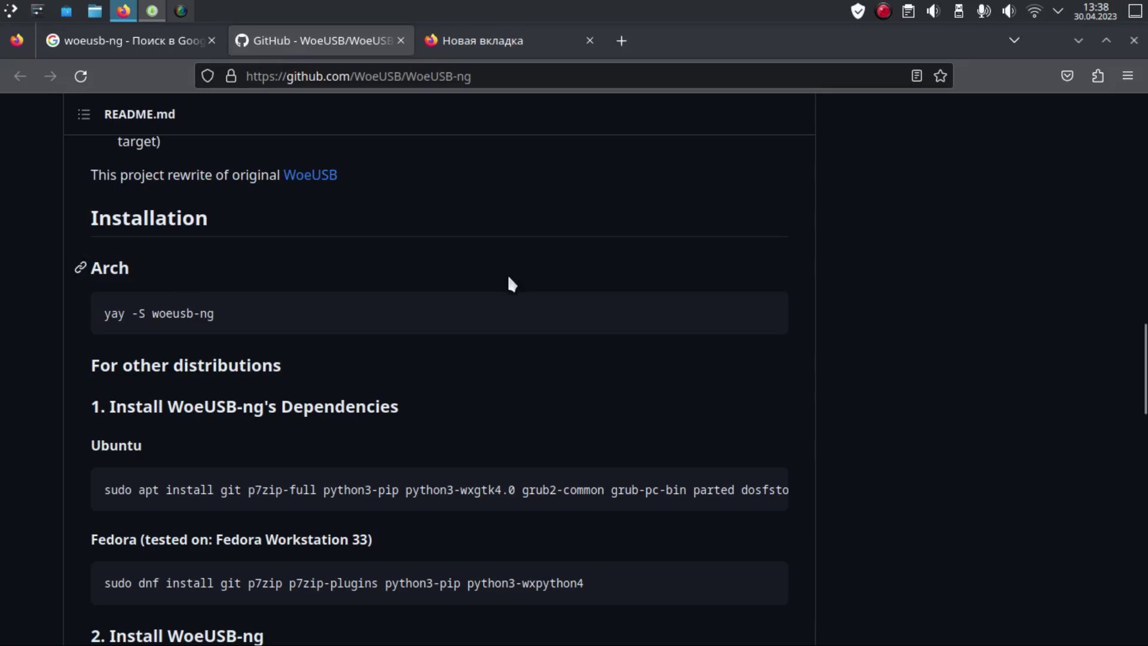
{"action": "scroll", "coordinate": [509, 281], "scroll_direction": "up", "scroll_amount": 8}
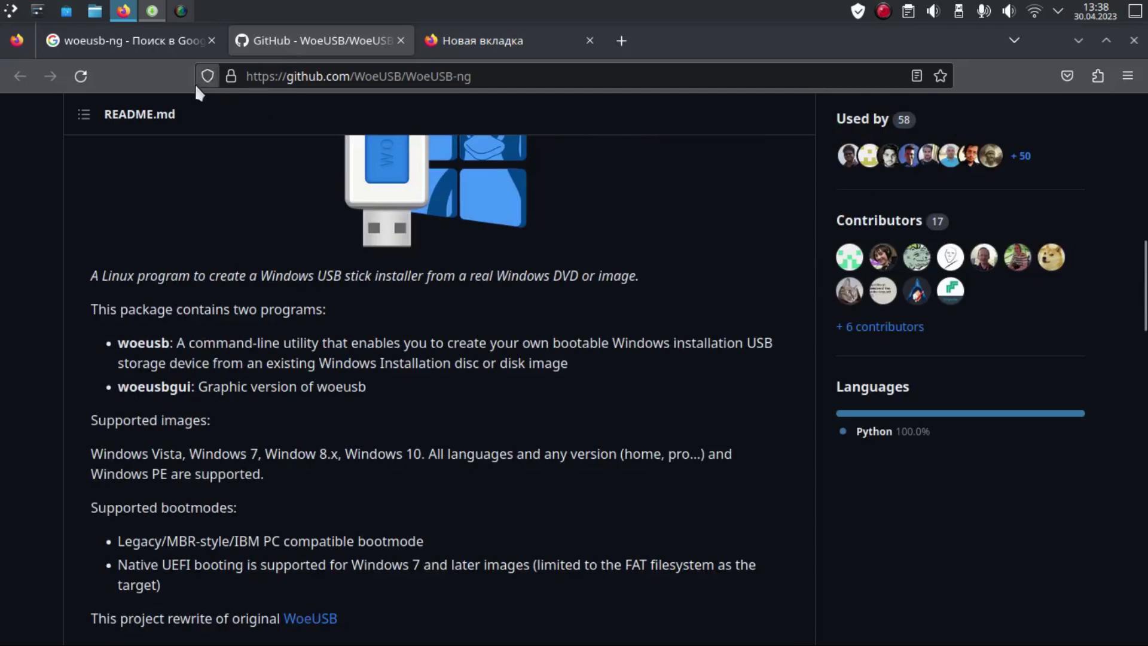
{"action": "left_click", "coordinate": [174, 41]}
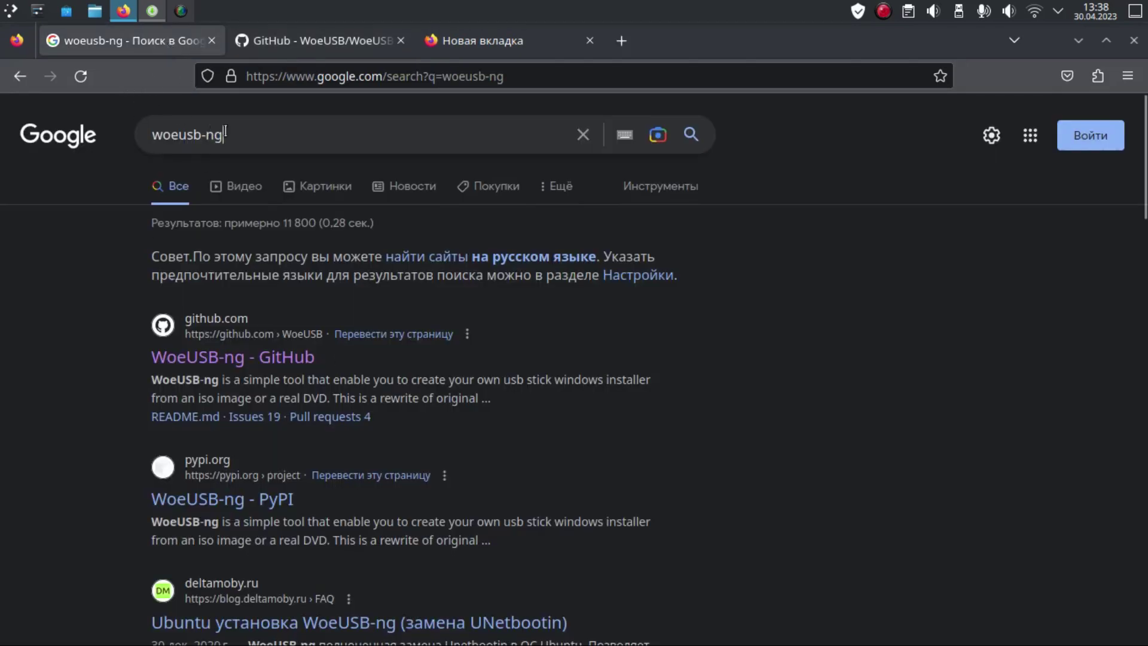
{"action": "left_click", "coordinate": [238, 132]}
{"action": "left_click", "coordinate": [235, 134]}
{"action": "key", "text": "BackSpace"}
{"action": "key", "text": "BackSpace"}
{"action": "key", "text": "BackSpace"}
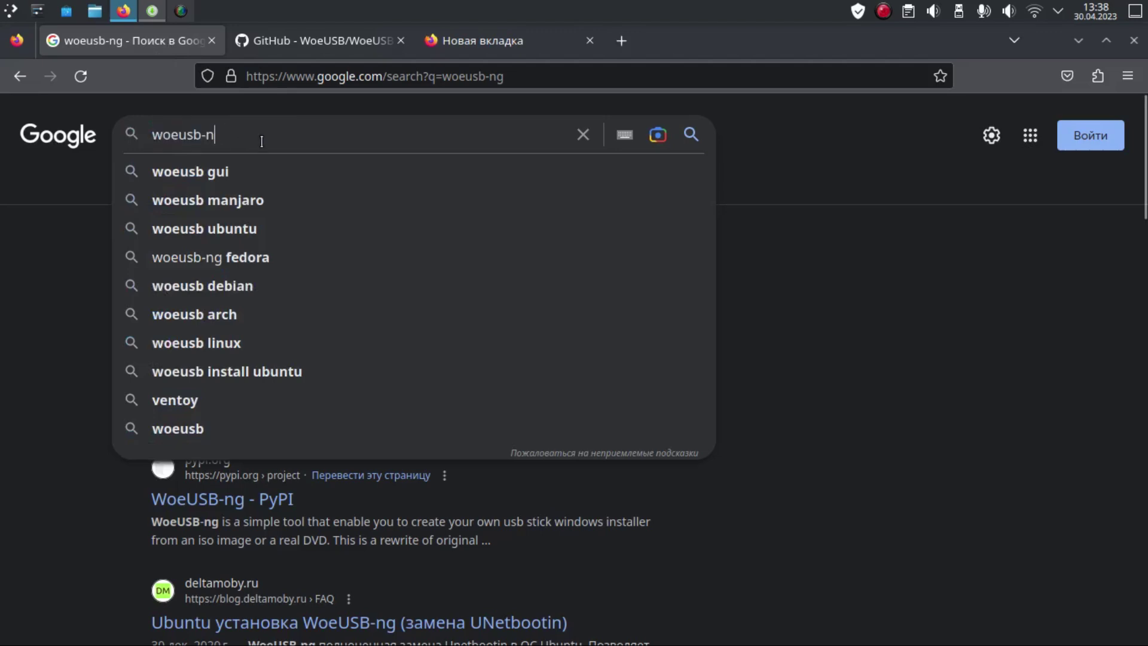
{"action": "key", "text": "Return"}
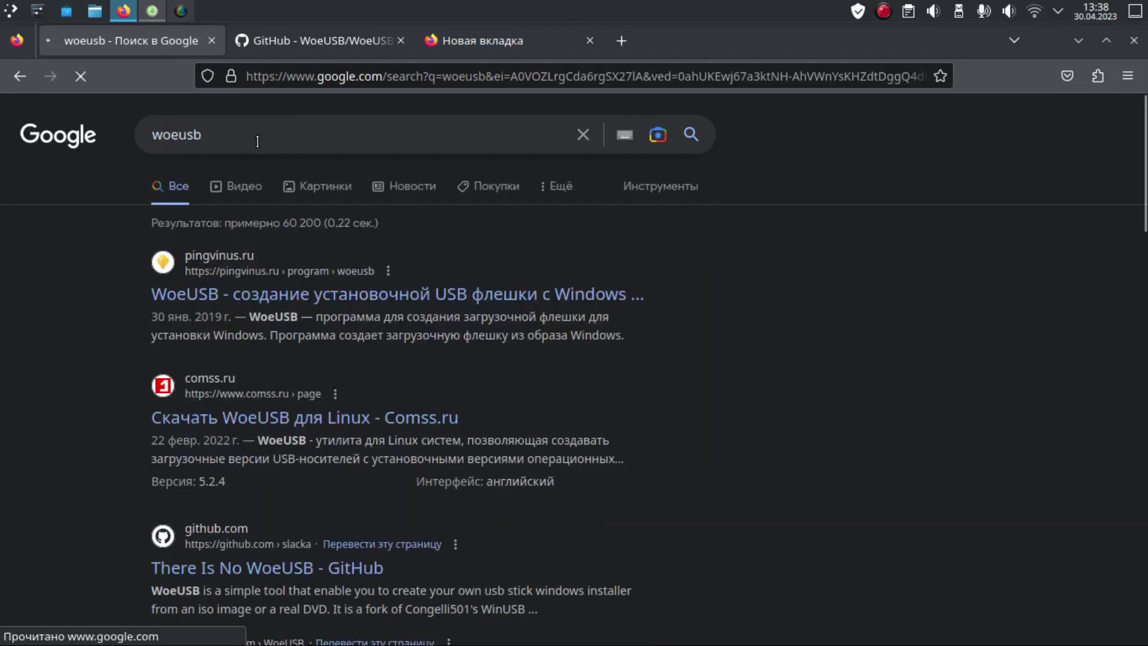
Step: Refine the Google search to 'woeusb ng'
{"action": "scroll", "coordinate": [275, 170], "scroll_direction": "down", "scroll_amount": 7}
{"action": "scroll", "coordinate": [349, 170], "scroll_direction": "up", "scroll_amount": 4}
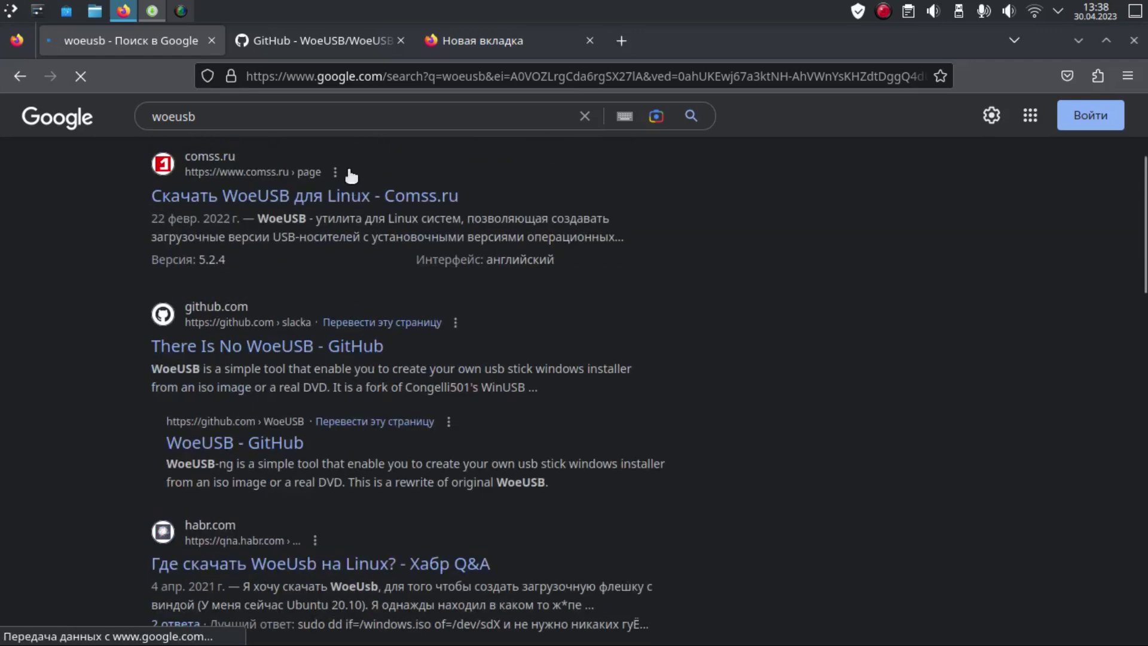
{"action": "scroll", "coordinate": [352, 175], "scroll_direction": "down", "scroll_amount": 11}
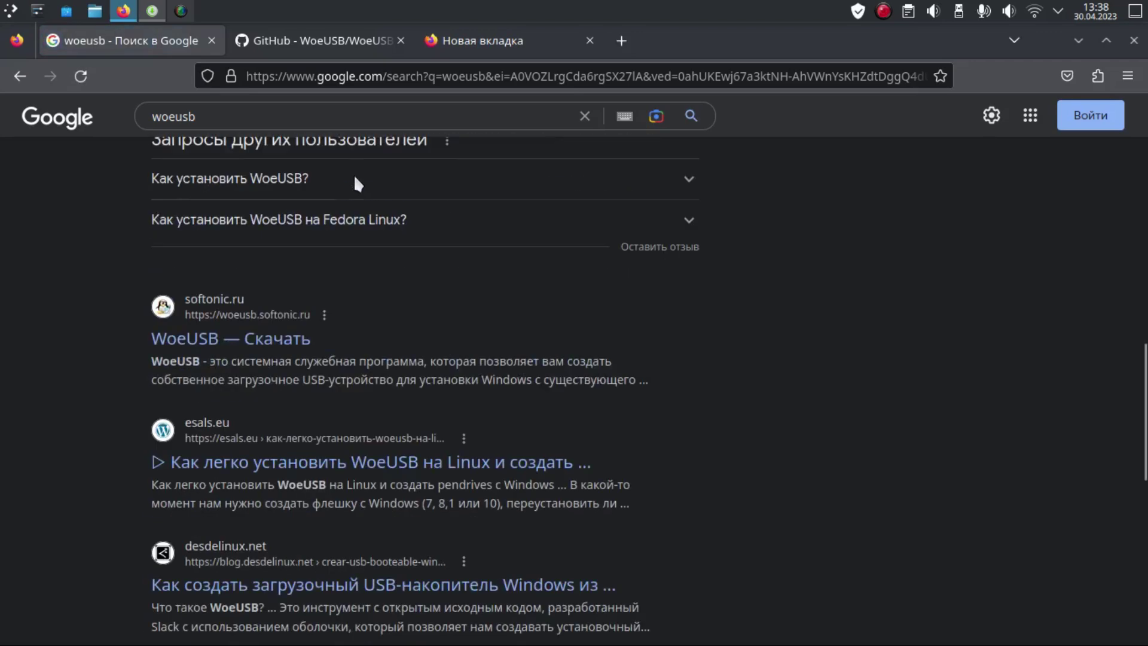
{"action": "scroll", "coordinate": [353, 175], "scroll_direction": "down", "scroll_amount": 4}
{"action": "left_click", "coordinate": [281, 114]}
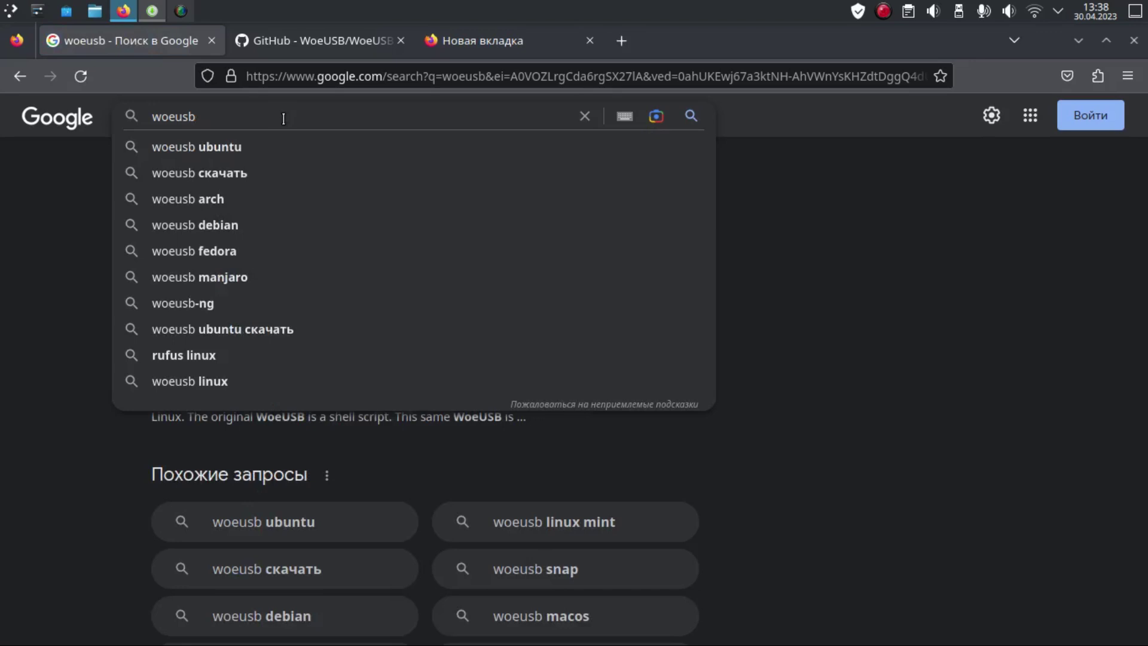
{"action": "type", "text": "ng"}
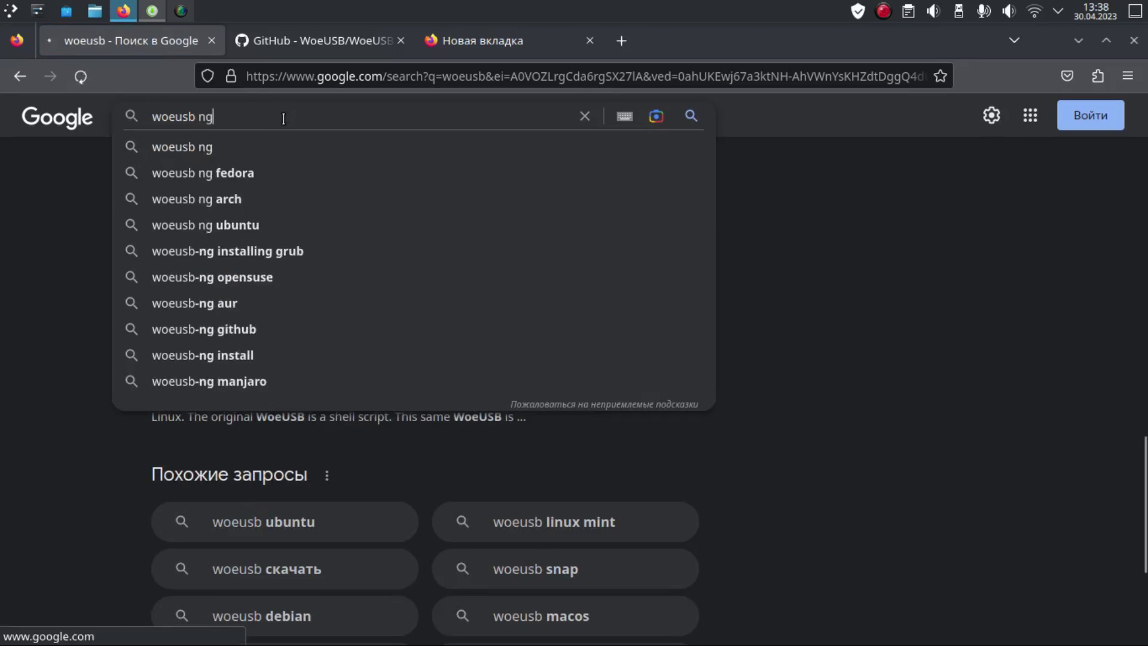
{"action": "key", "text": "Return"}
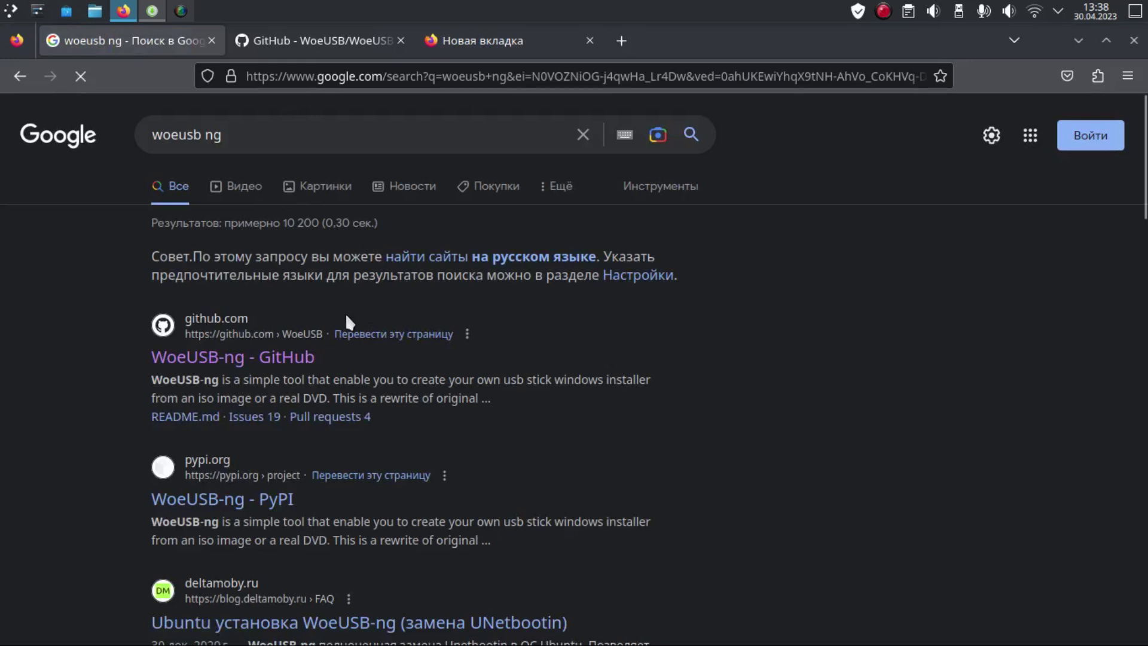
Step: Open the WoeUSB-ng GitHub result in a new tab and close the older GitHub tab
{"action": "scroll", "coordinate": [319, 337], "scroll_direction": "down", "scroll_amount": 2}
{"action": "right_click", "coordinate": [274, 251]}
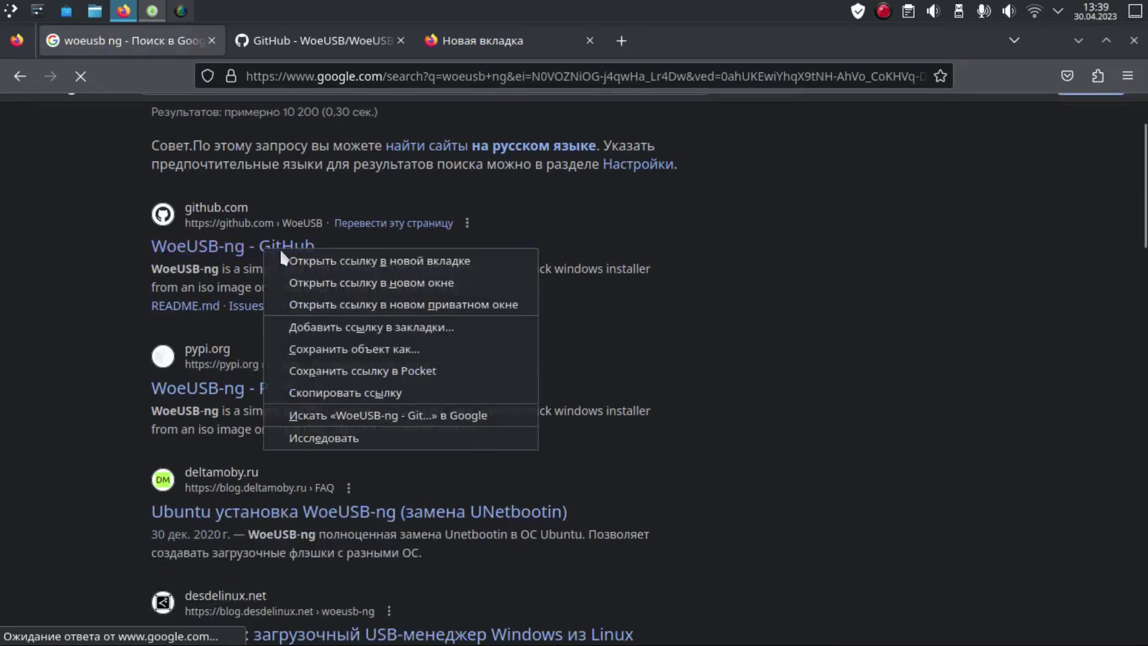
{"action": "left_click", "coordinate": [291, 261]}
{"action": "left_click", "coordinate": [589, 40]}
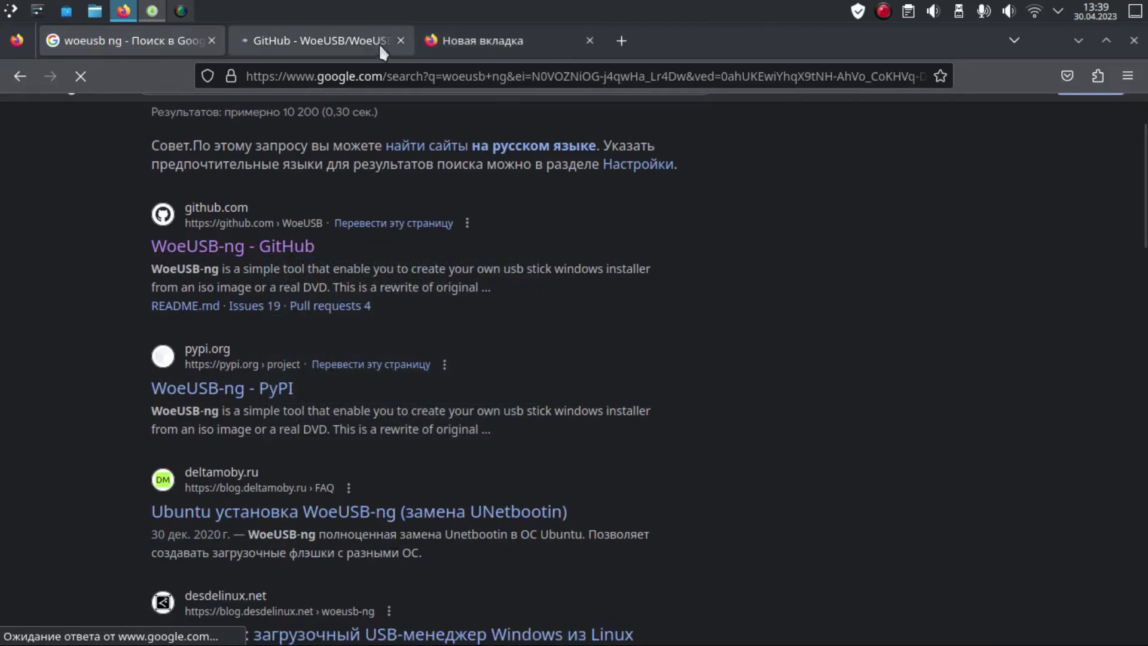
{"action": "left_click", "coordinate": [382, 45]}
Step: Scroll the WoeUSB-ng README to Installation and highlight woeusb-ng in the Arch yay command
{"action": "scroll", "coordinate": [1143, 179], "scroll_direction": "down", "scroll_amount": 2}
{"action": "scroll", "coordinate": [1143, 179], "scroll_direction": "down", "scroll_amount": 15}
{"action": "scroll", "coordinate": [136, 200], "scroll_direction": "down", "scroll_amount": 5}
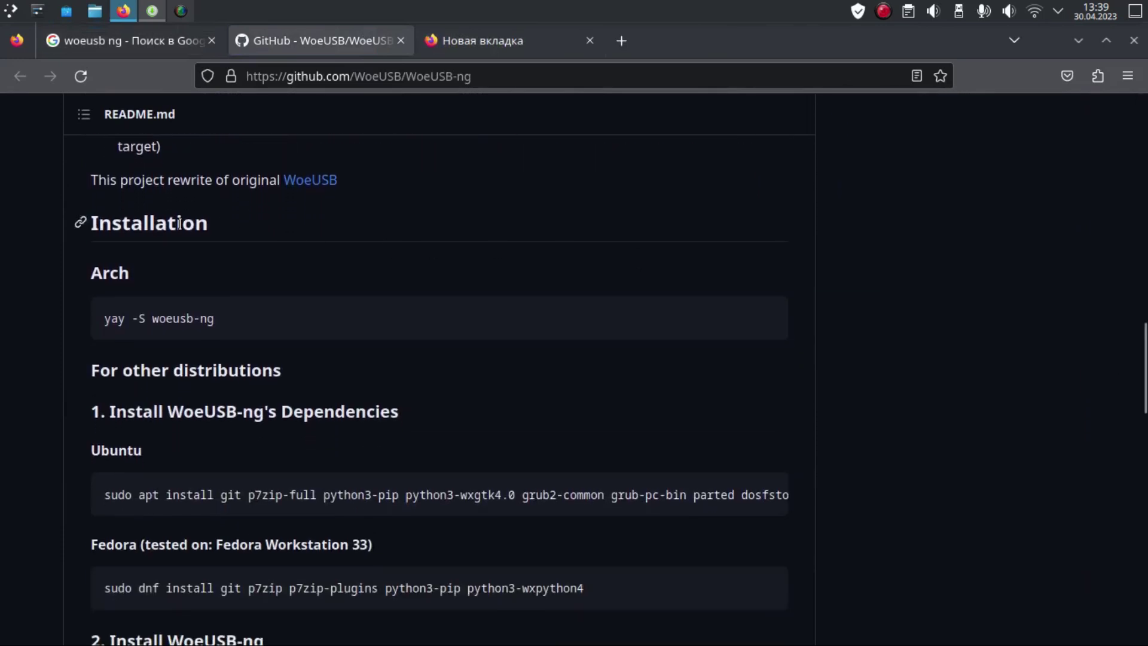
{"action": "scroll", "coordinate": [350, 224], "scroll_direction": "down", "scroll_amount": 2}
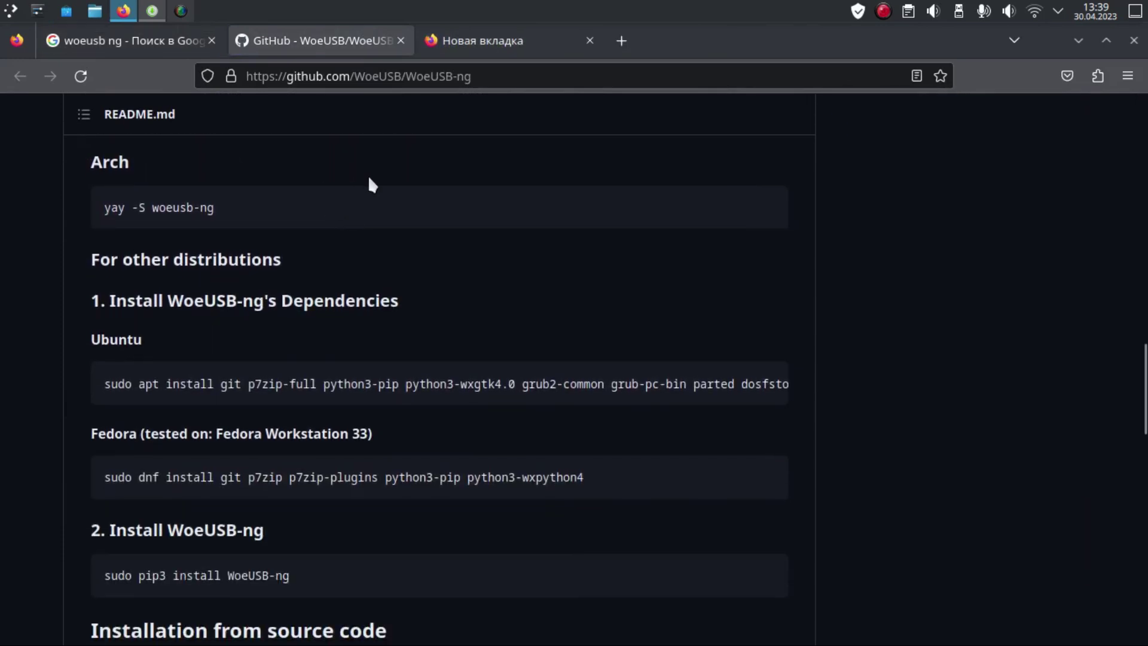
{"action": "scroll", "coordinate": [367, 183], "scroll_direction": "up", "scroll_amount": 2}
{"action": "scroll", "coordinate": [171, 266], "scroll_direction": "down", "scroll_amount": 2}
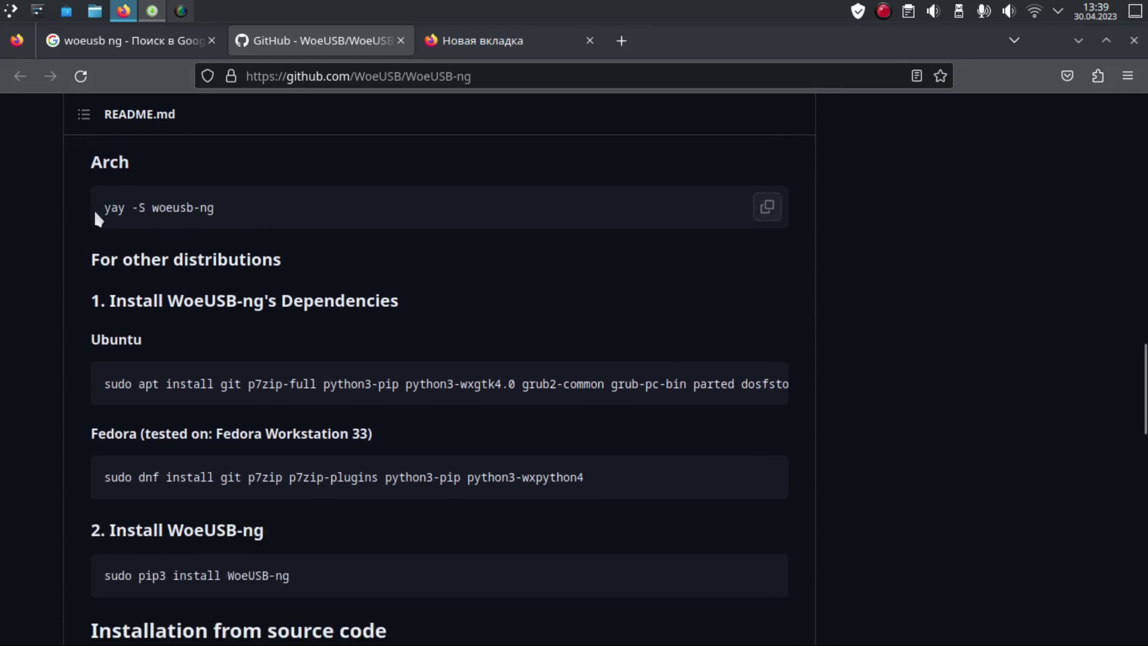
{"action": "left_click_drag", "start_coordinate": [152, 207], "coordinate": [252, 209]}
{"action": "left_click", "coordinate": [183, 208]}
Step: Read the pip3 and source-install commands, then clear the Google search box
{"action": "scroll", "coordinate": [187, 205], "scroll_direction": "down", "scroll_amount": 2}
{"action": "scroll", "coordinate": [81, 226], "scroll_direction": "down", "scroll_amount": 2}
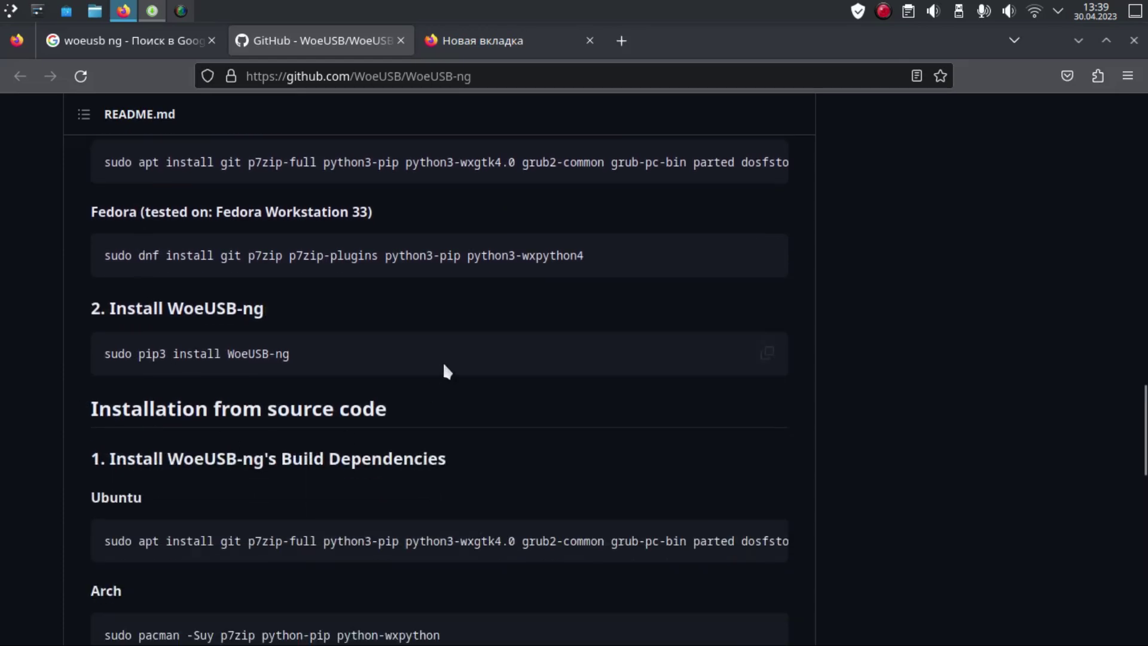
{"action": "scroll", "coordinate": [446, 353], "scroll_direction": "down", "scroll_amount": 8}
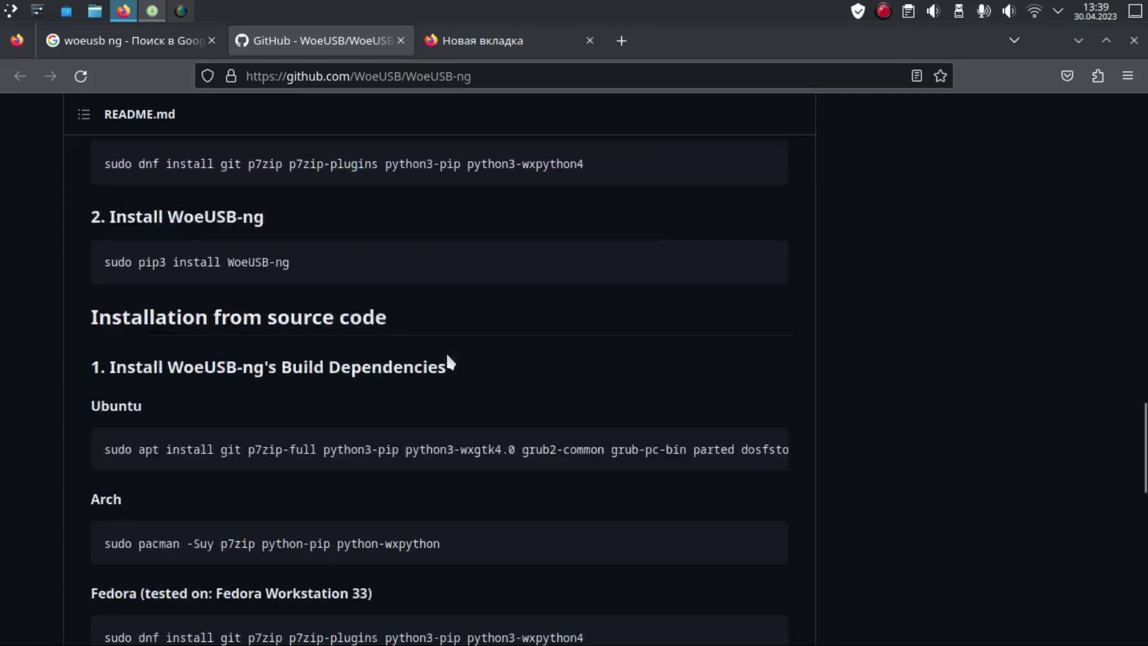
{"action": "scroll", "coordinate": [446, 353], "scroll_direction": "up", "scroll_amount": 4}
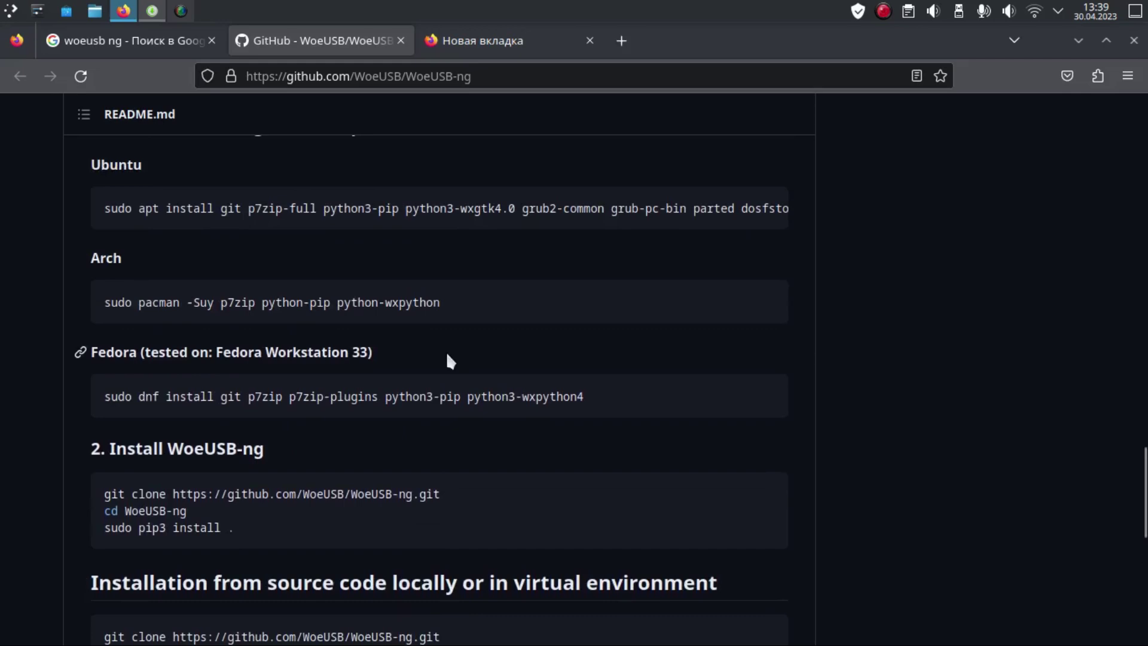
{"action": "scroll", "coordinate": [131, 270], "scroll_direction": "up", "scroll_amount": 4}
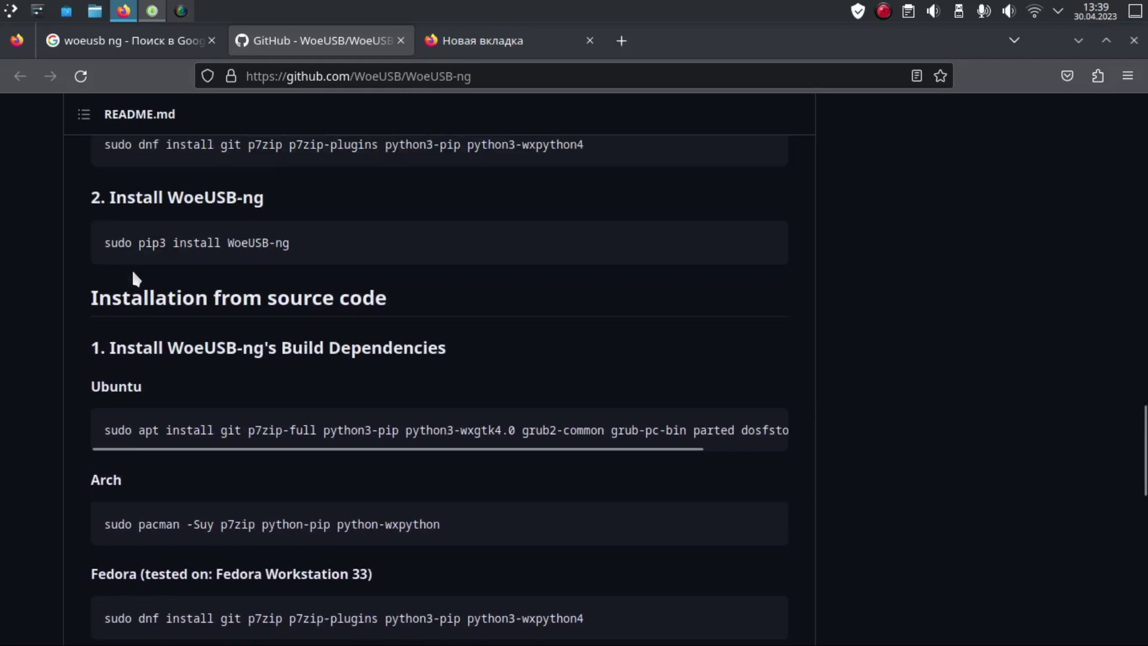
{"action": "scroll", "coordinate": [371, 319], "scroll_direction": "down", "scroll_amount": 8}
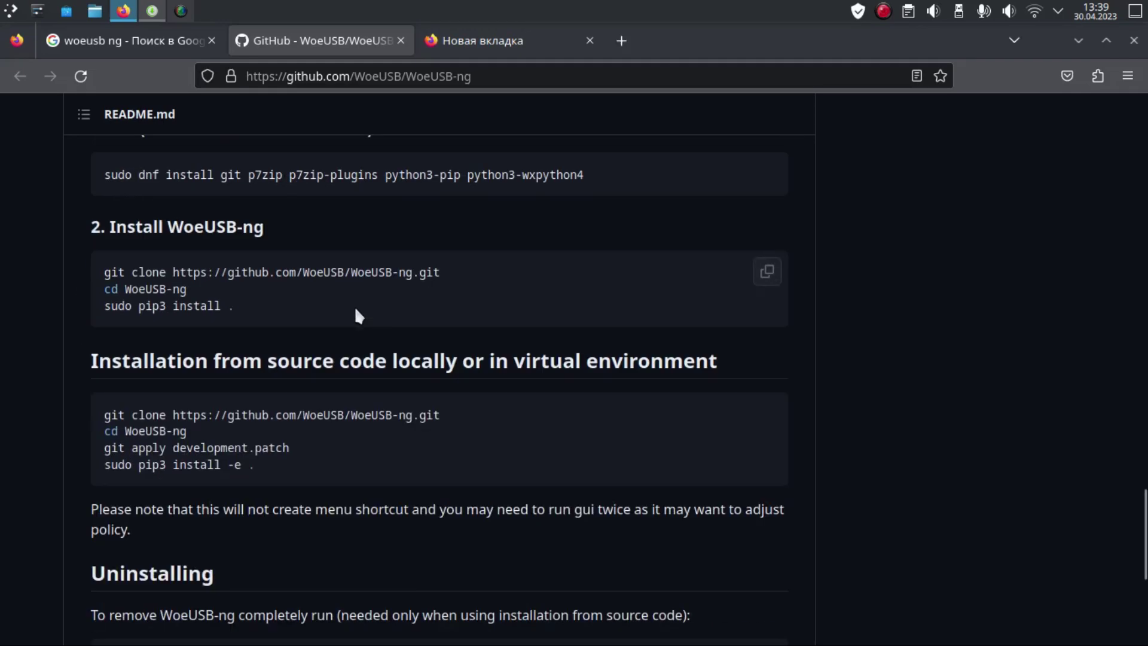
{"action": "scroll", "coordinate": [359, 311], "scroll_direction": "up", "scroll_amount": 4}
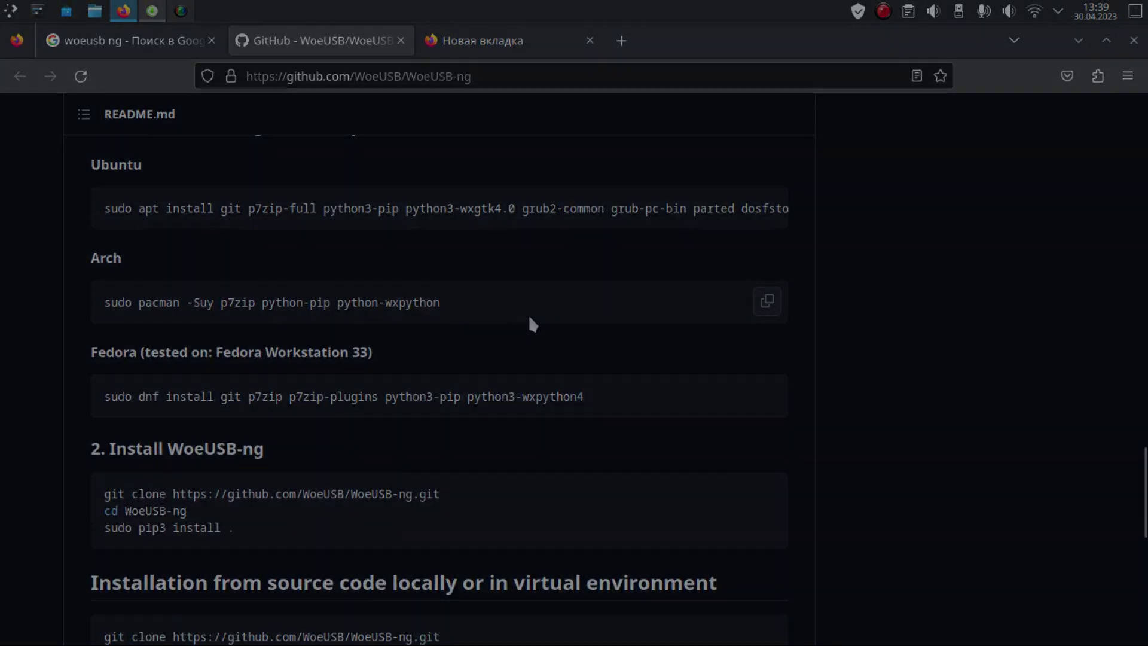
{"action": "scroll", "coordinate": [530, 313], "scroll_direction": "down", "scroll_amount": 5}
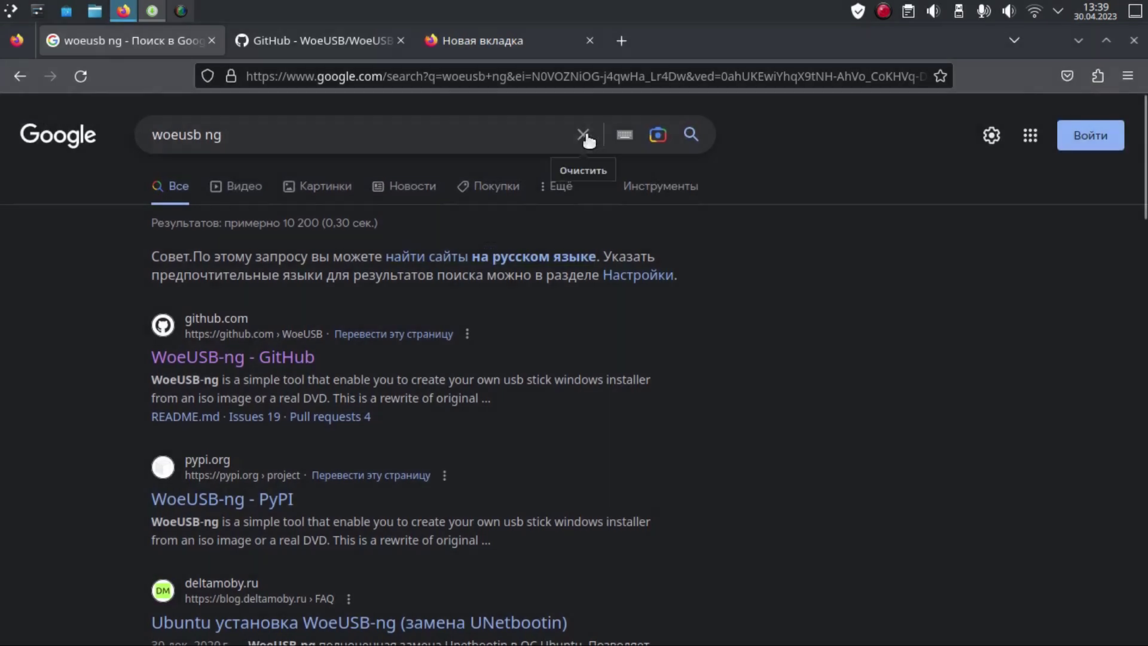
{"action": "left_click", "coordinate": [585, 133]}
Step: Search ventoy, open ventoy.net, and view its 1.0.91 Downloads page
{"action": "type", "text": "ven"}
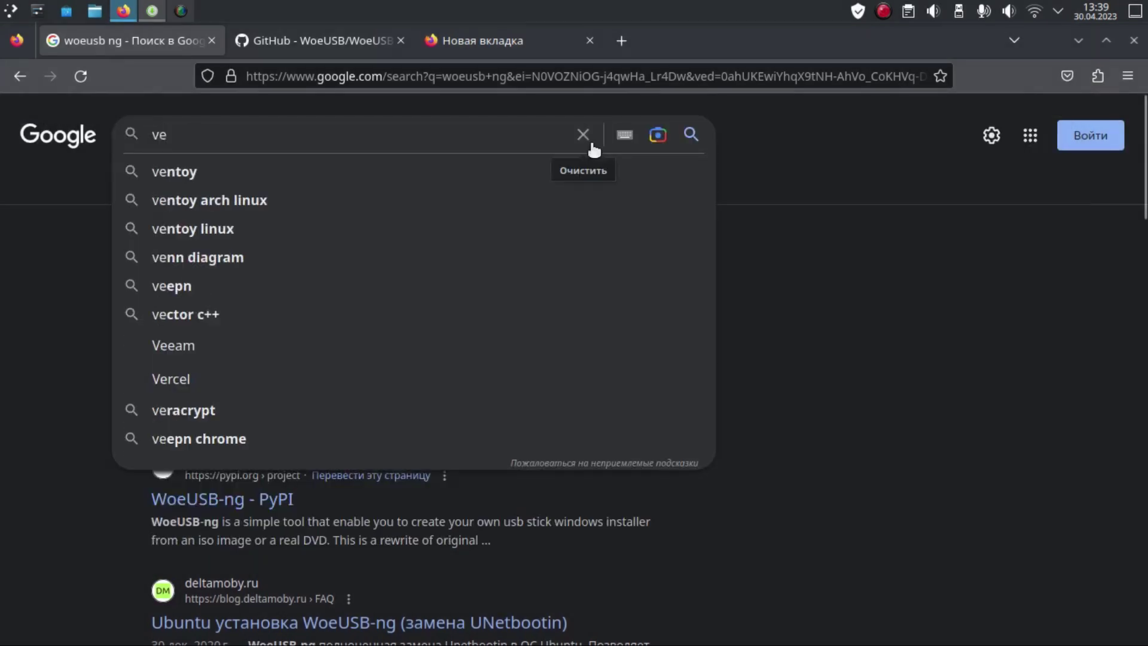
{"action": "left_click", "coordinate": [318, 172]}
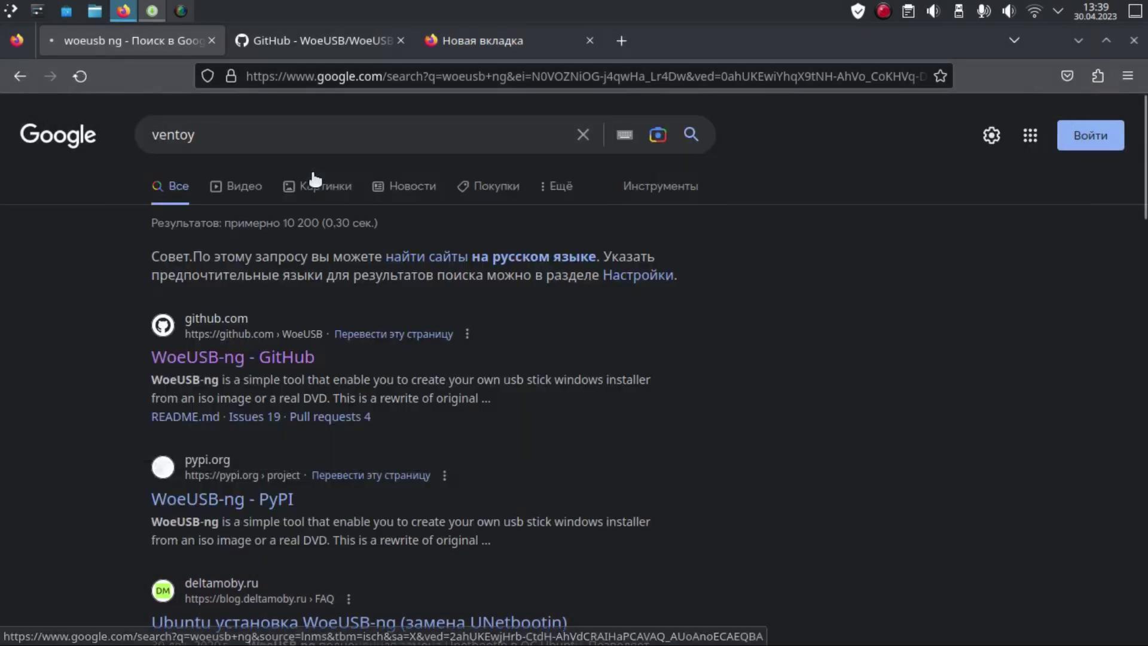
{"action": "left_click", "coordinate": [182, 294]}
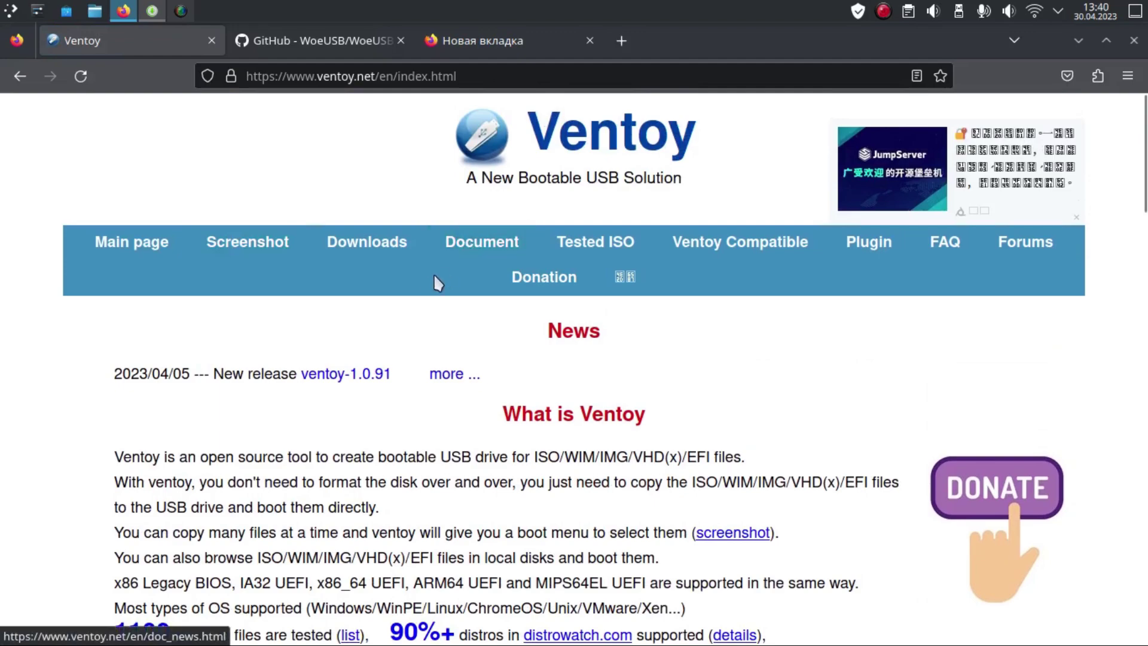
{"action": "scroll", "coordinate": [429, 278], "scroll_direction": "down", "scroll_amount": 5}
{"action": "scroll", "coordinate": [428, 278], "scroll_direction": "up", "scroll_amount": 5}
{"action": "left_click", "coordinate": [367, 238]}
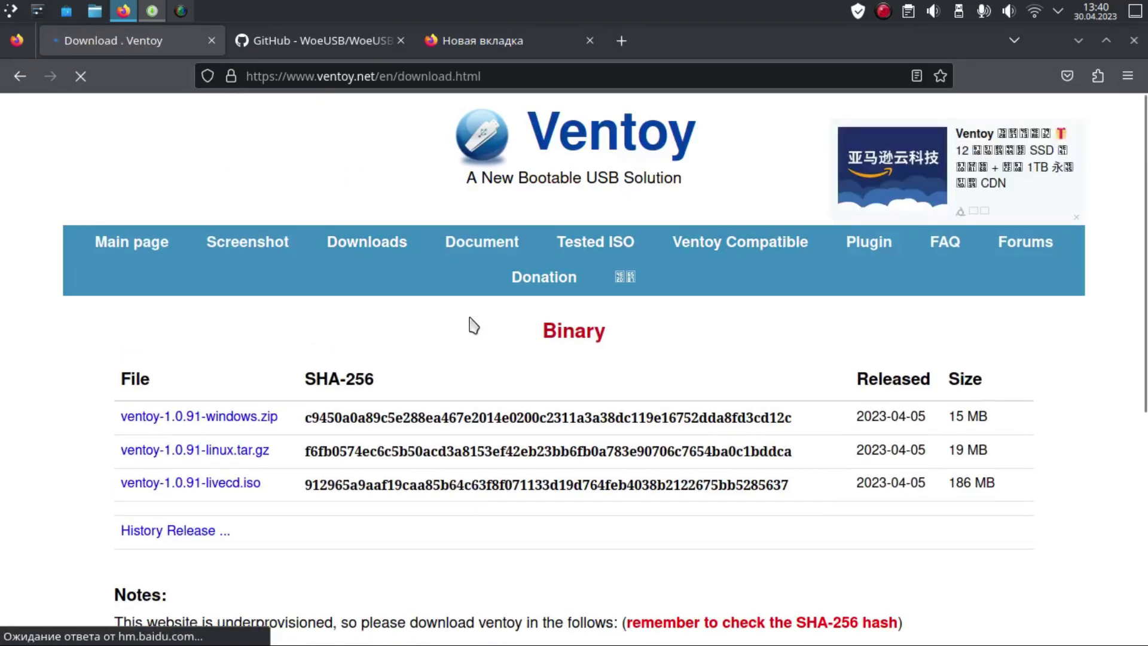
{"action": "scroll", "coordinate": [479, 325], "scroll_direction": "down", "scroll_amount": 4}
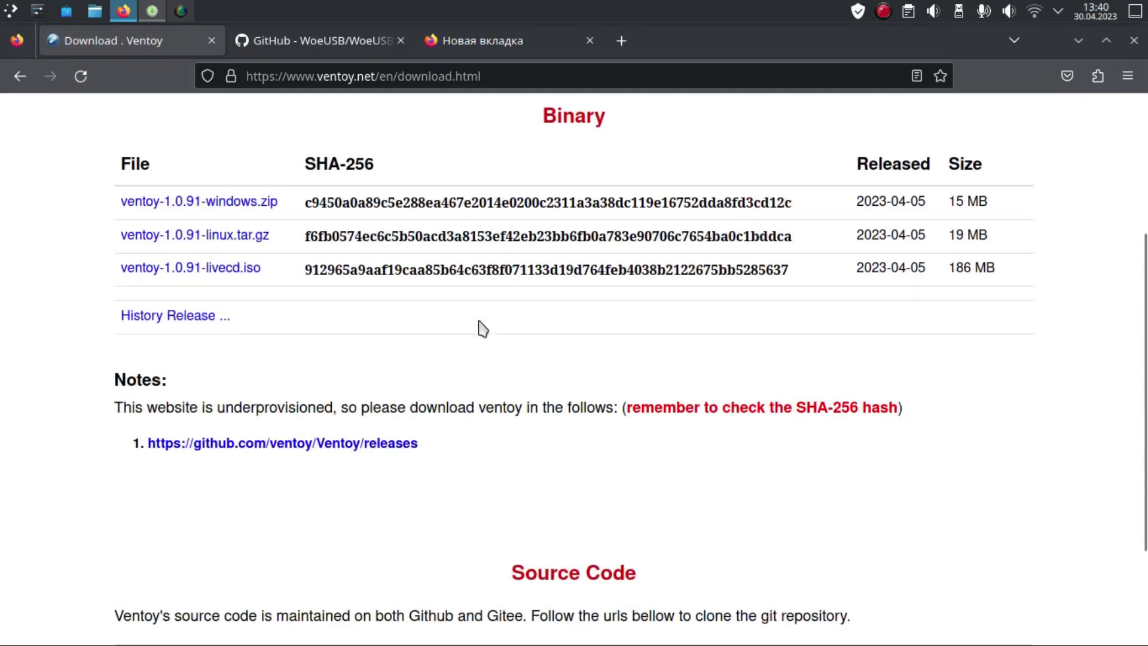
{"action": "scroll", "coordinate": [213, 238], "scroll_direction": "up", "scroll_amount": 1}
{"action": "scroll", "coordinate": [213, 238], "scroll_direction": "up", "scroll_amount": 1}
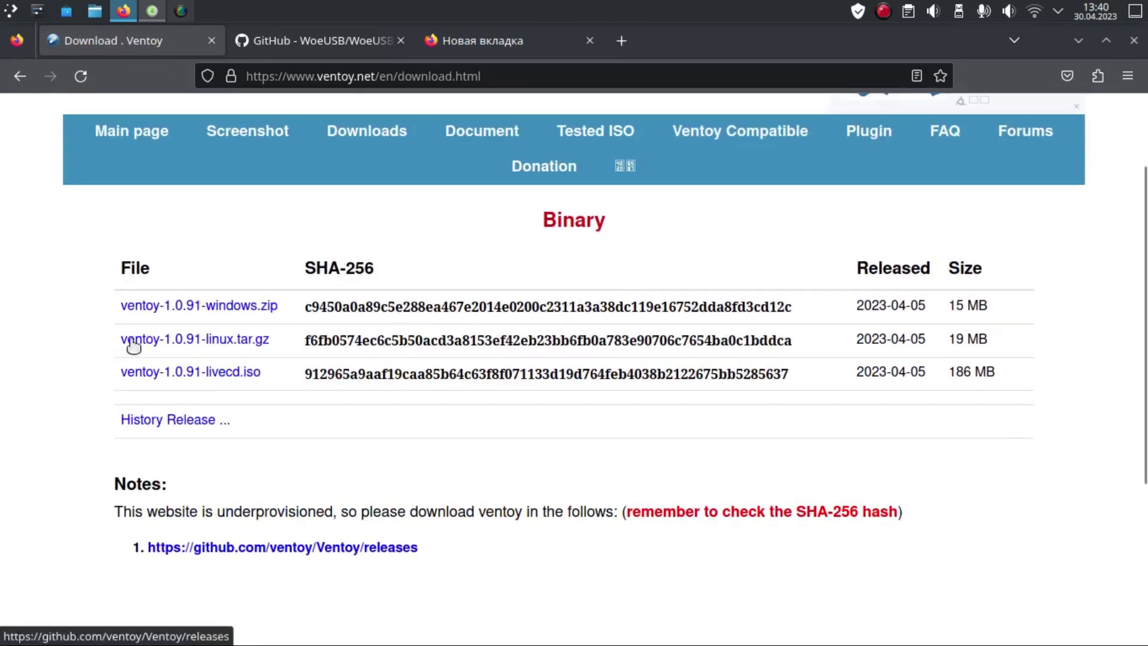
{"action": "scroll", "coordinate": [238, 341], "scroll_direction": "down", "scroll_amount": 4}
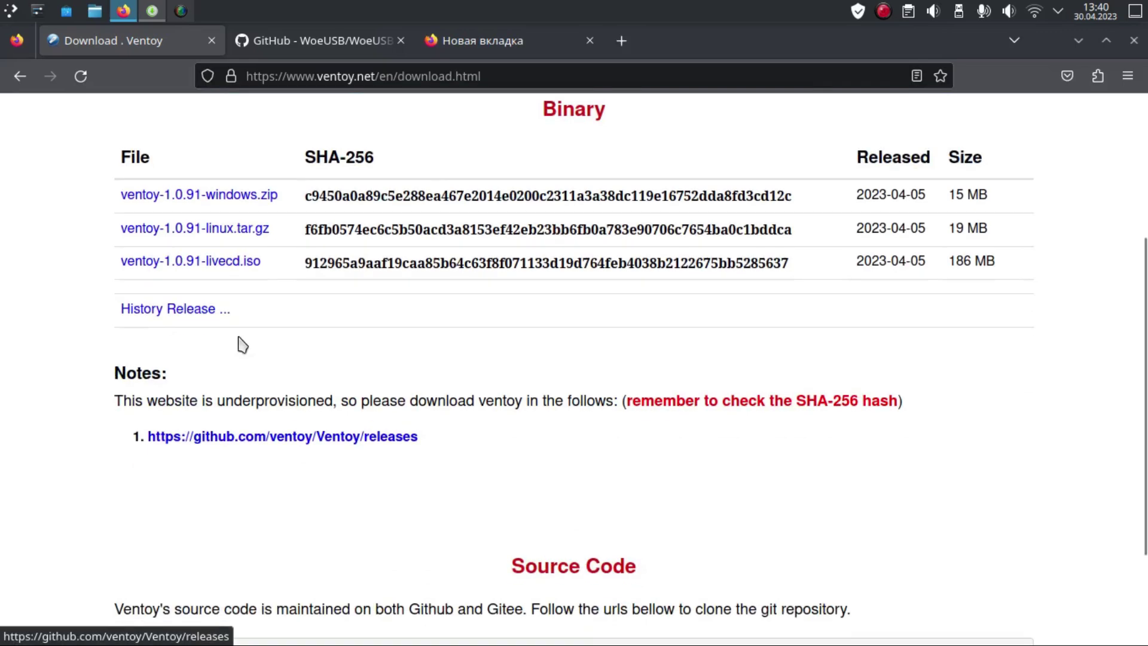
{"action": "scroll", "coordinate": [242, 344], "scroll_direction": "up", "scroll_amount": 5}
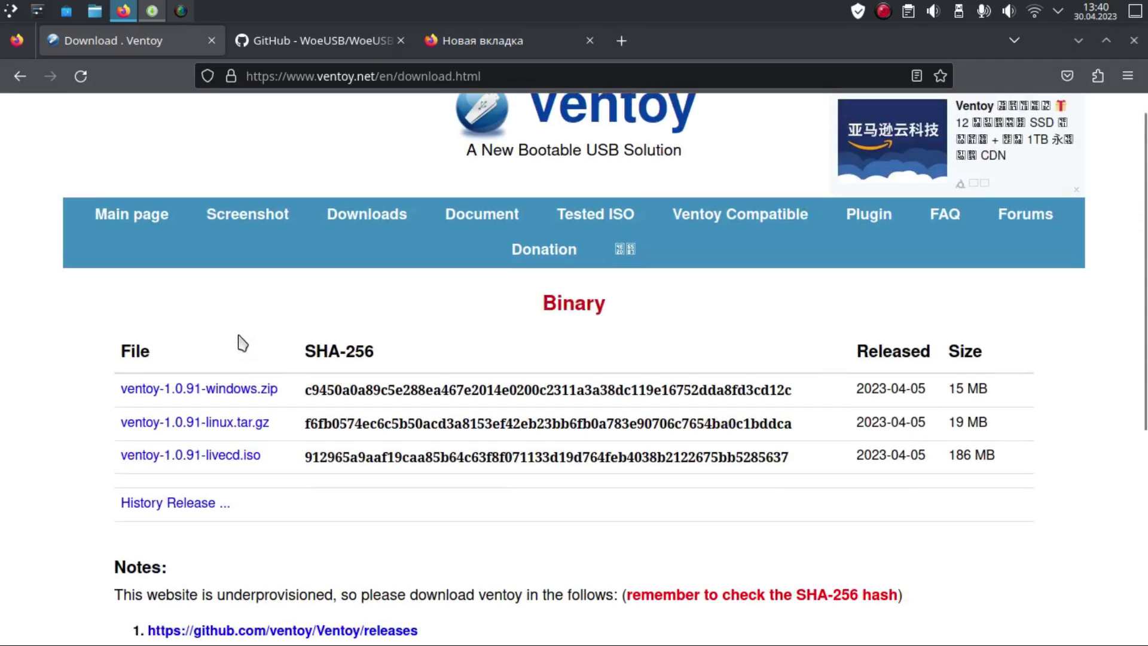
Step: Launch the package manager from the application launcher
{"action": "left_click", "coordinate": [8, 11]}
{"action": "left_click", "coordinate": [271, 124]}
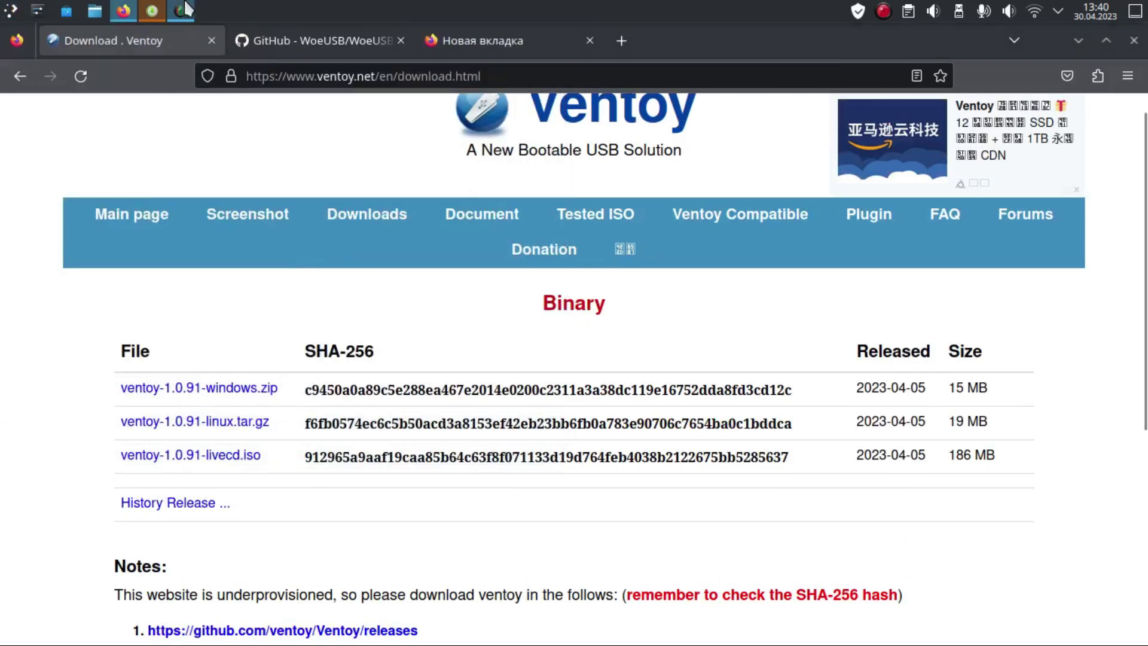
{"action": "left_click", "coordinate": [152, 10]}
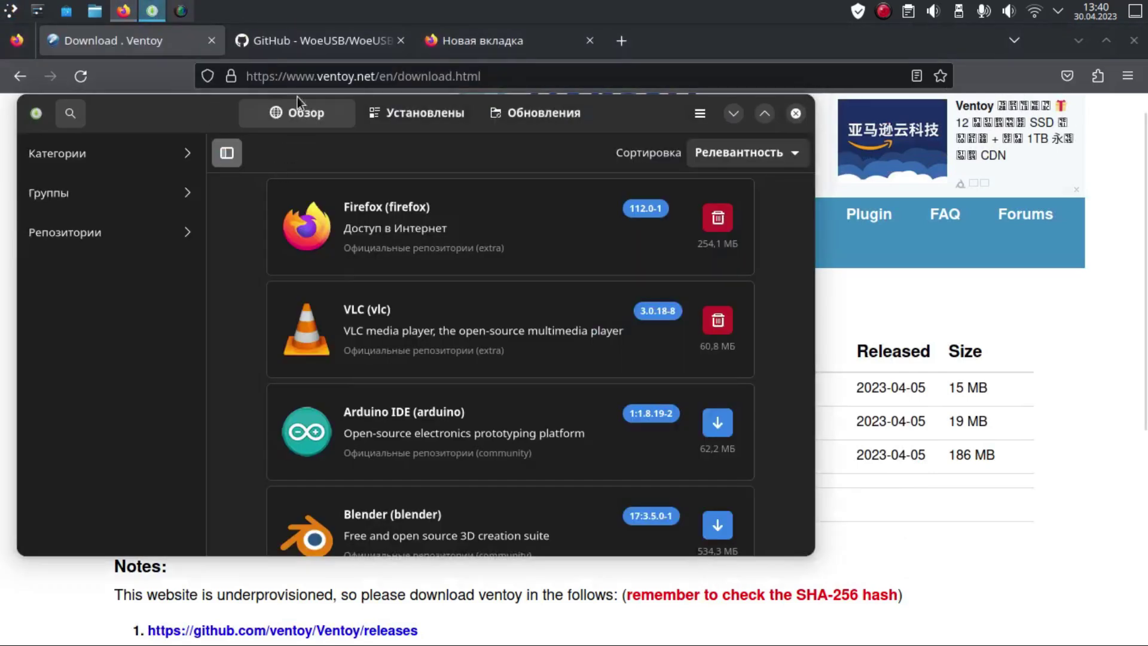
Step: Search Pamac for ventoy, inspect the community ventoy 1.0.91-1 package, then clear the search
{"action": "left_click", "coordinate": [69, 114]}
{"action": "type", "text": "ve"}
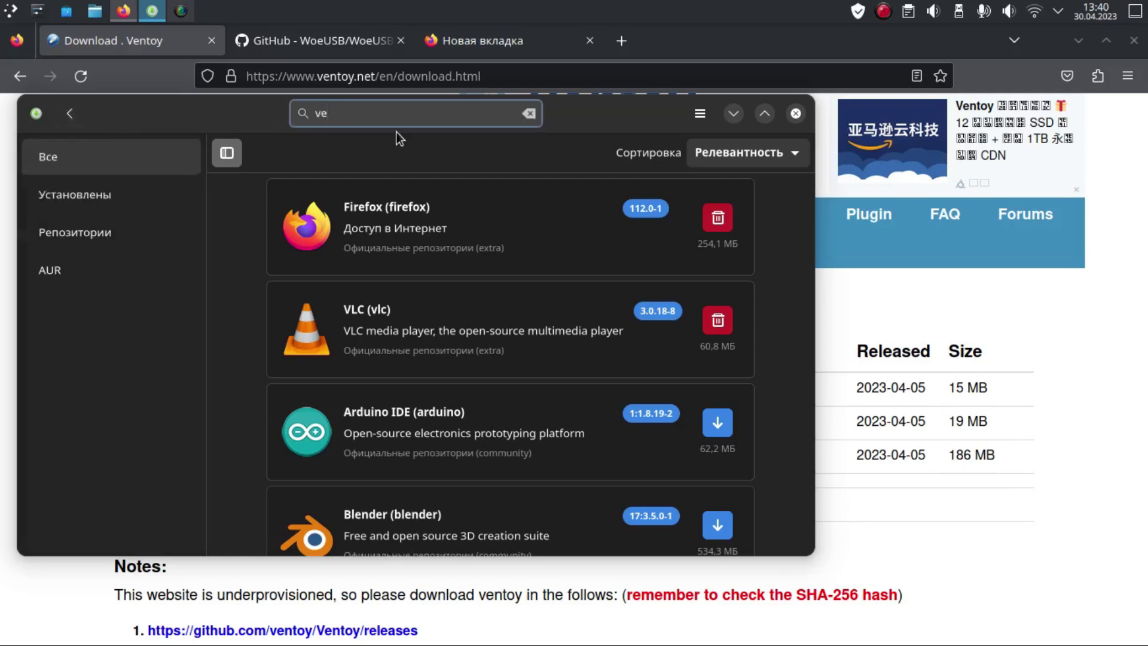
{"action": "type", "text": "ntoy"}
{"action": "left_click_drag", "start_coordinate": [555, 128], "coordinate": [616, 125]}
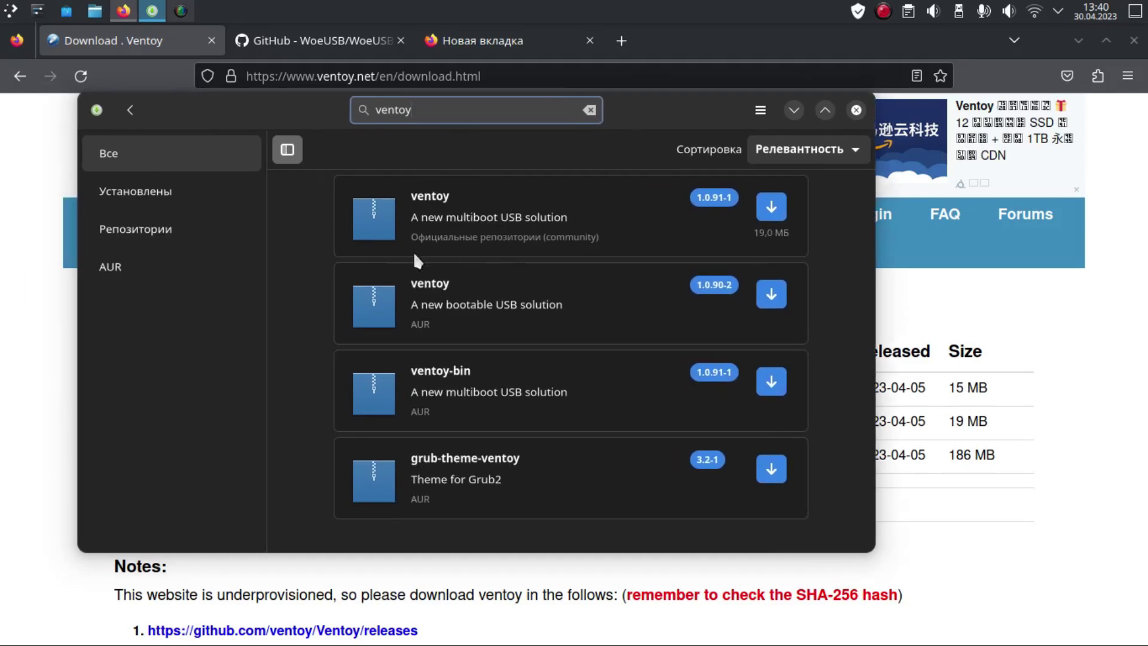
{"action": "left_click", "coordinate": [595, 221]}
{"action": "scroll", "coordinate": [399, 233], "scroll_direction": "down", "scroll_amount": 2}
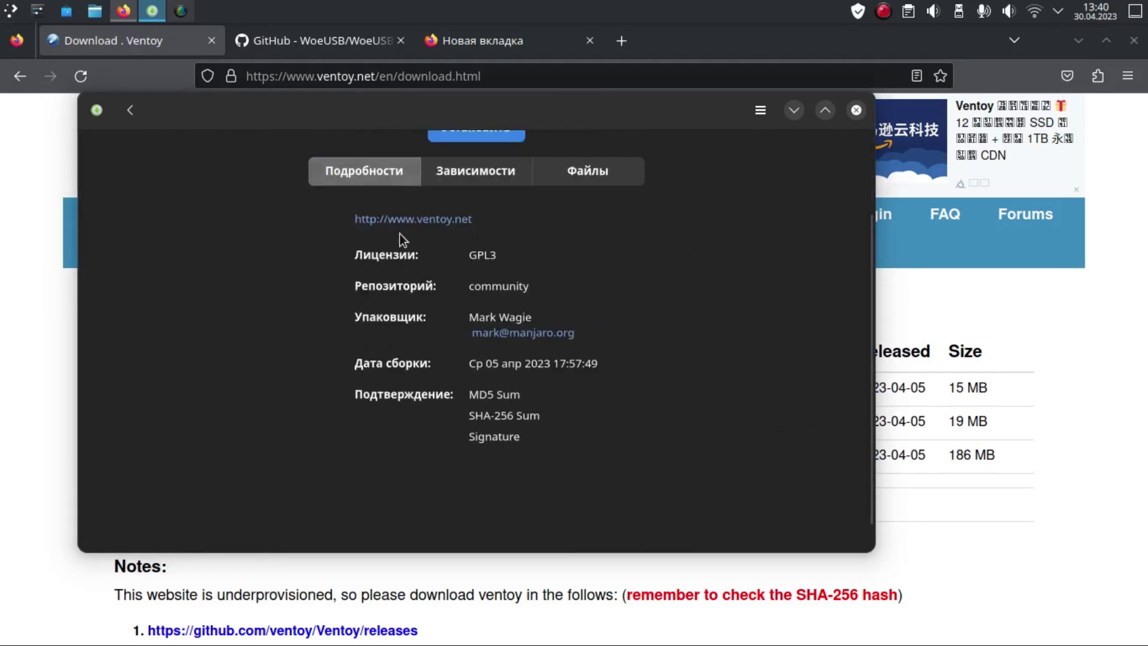
{"action": "scroll", "coordinate": [400, 233], "scroll_direction": "up", "scroll_amount": 2}
{"action": "left_click", "coordinate": [131, 112]}
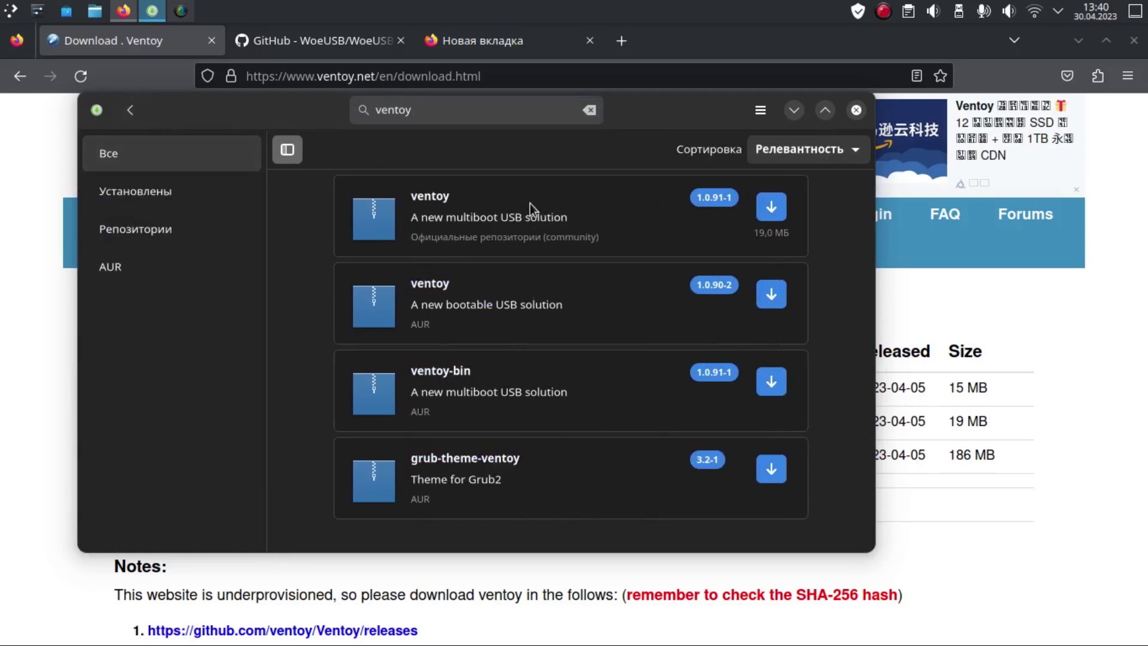
{"action": "left_click", "coordinate": [589, 111]}
Step: Search Pamac for woeusb and review woeusb 5.2.4-1, woeusb-ng 0.2.10-1, woeusb-ng-git and woeusbgui 3.3.1-3
{"action": "type", "text": "wo"}
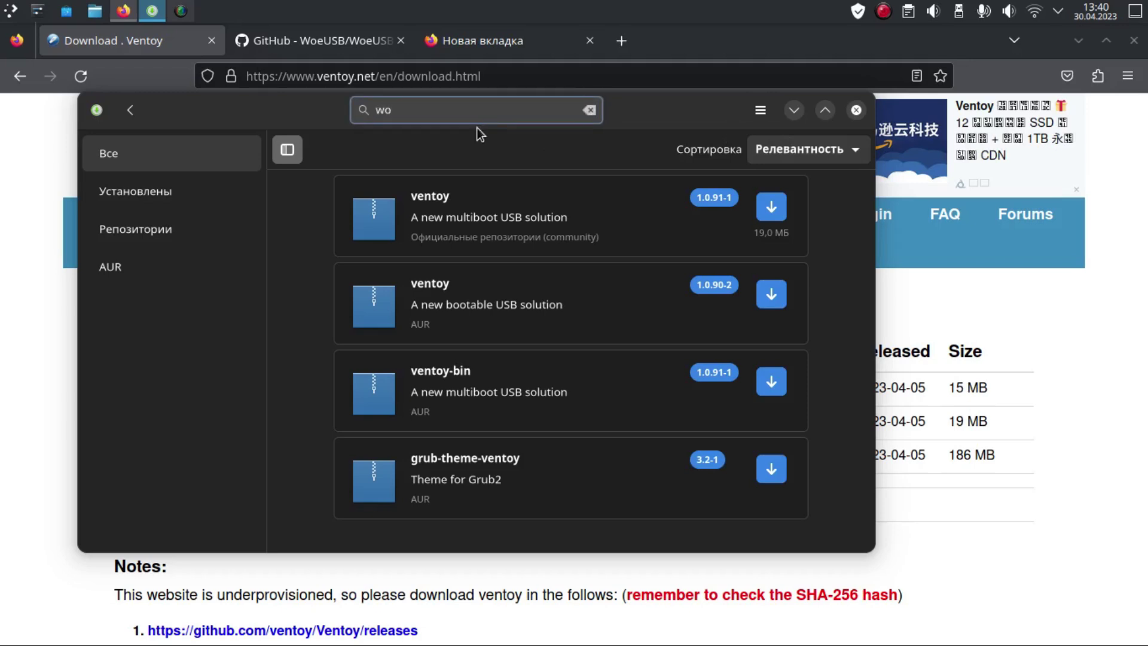
{"action": "type", "text": "eusb"}
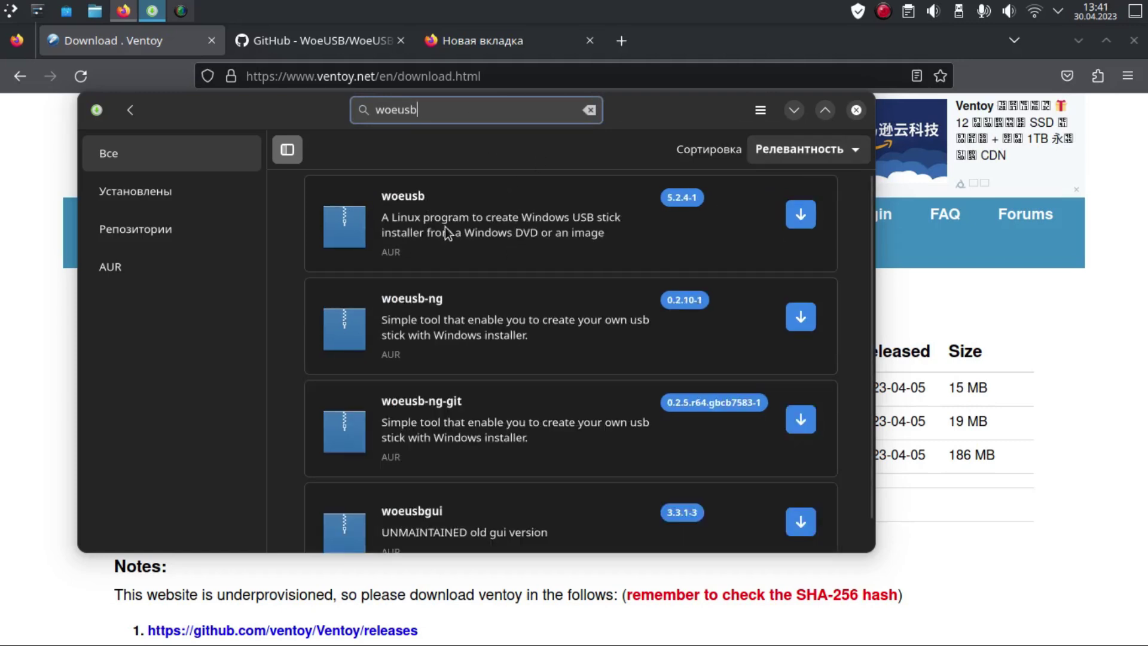
{"action": "scroll", "coordinate": [433, 249], "scroll_direction": "down", "scroll_amount": 1}
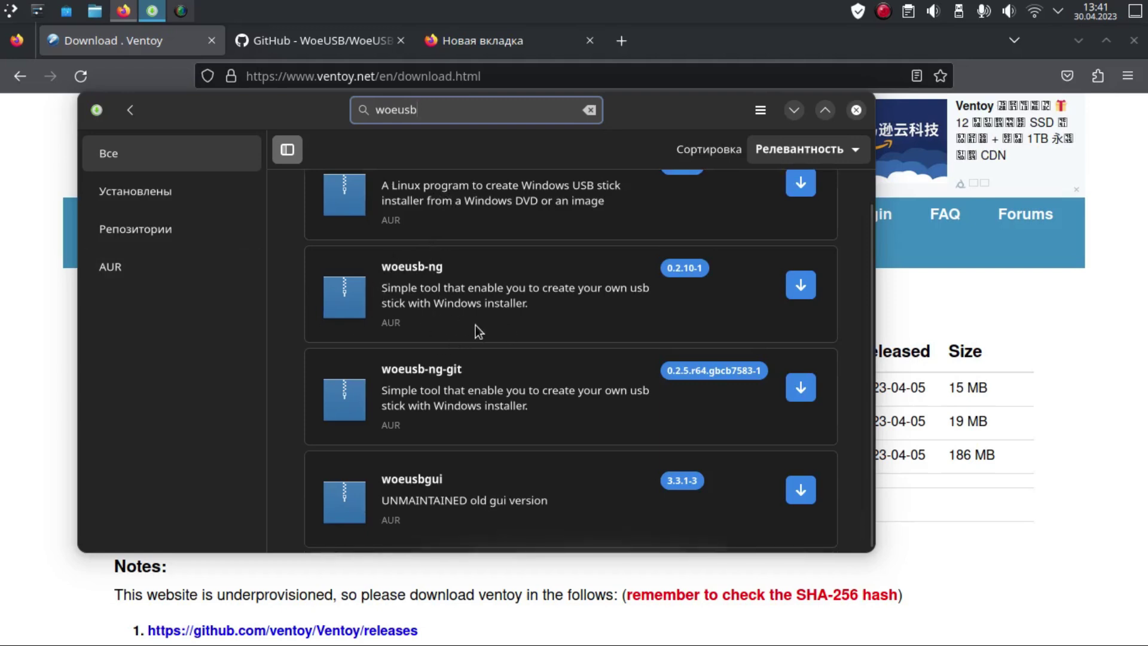
{"action": "scroll", "coordinate": [476, 325], "scroll_direction": "up", "scroll_amount": 1}
{"action": "scroll", "coordinate": [405, 359], "scroll_direction": "down", "scroll_amount": 1}
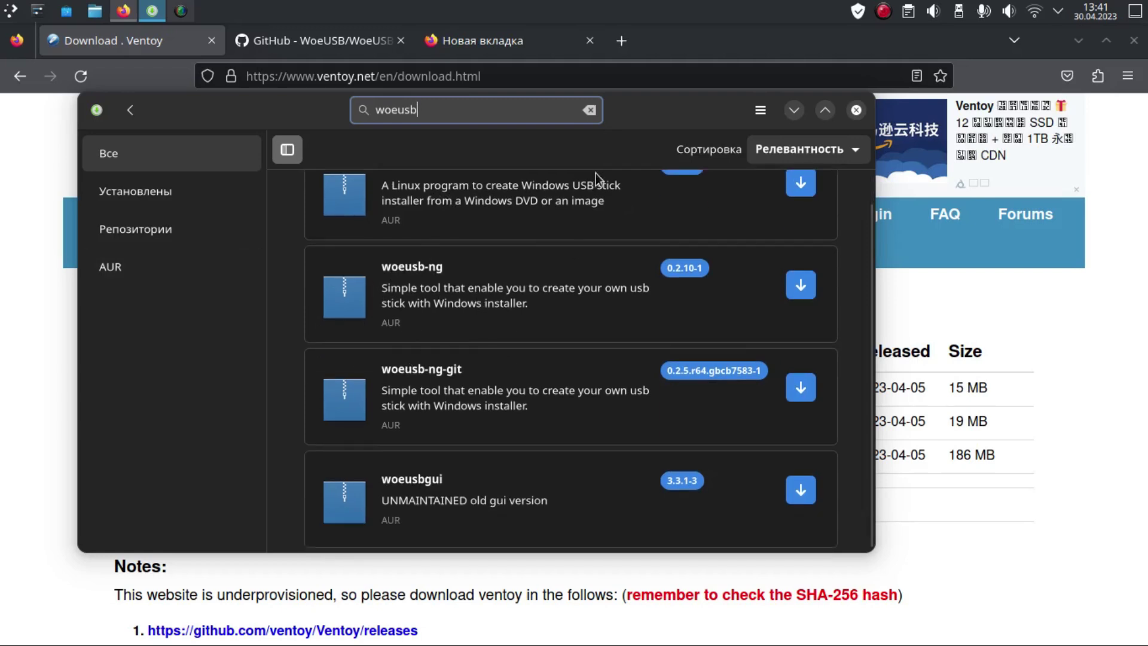
{"action": "scroll", "coordinate": [454, 217], "scroll_direction": "up", "scroll_amount": 1}
{"action": "left_click_drag", "start_coordinate": [454, 217], "coordinate": [483, 219]}
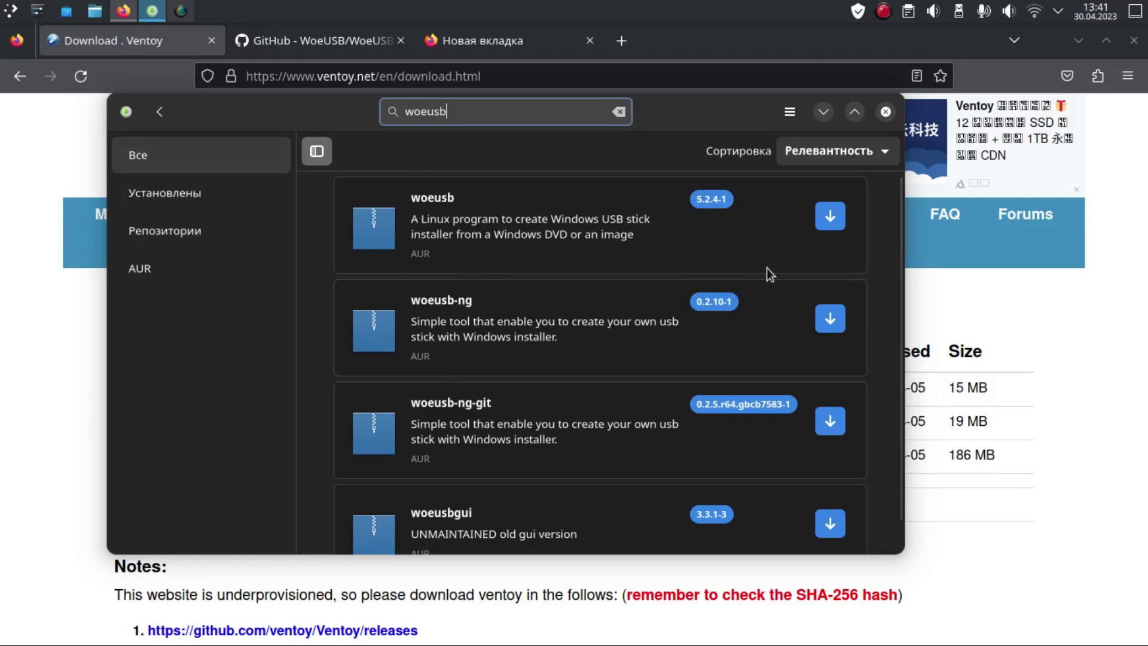
{"action": "scroll", "coordinate": [465, 194], "scroll_direction": "down", "scroll_amount": 1}
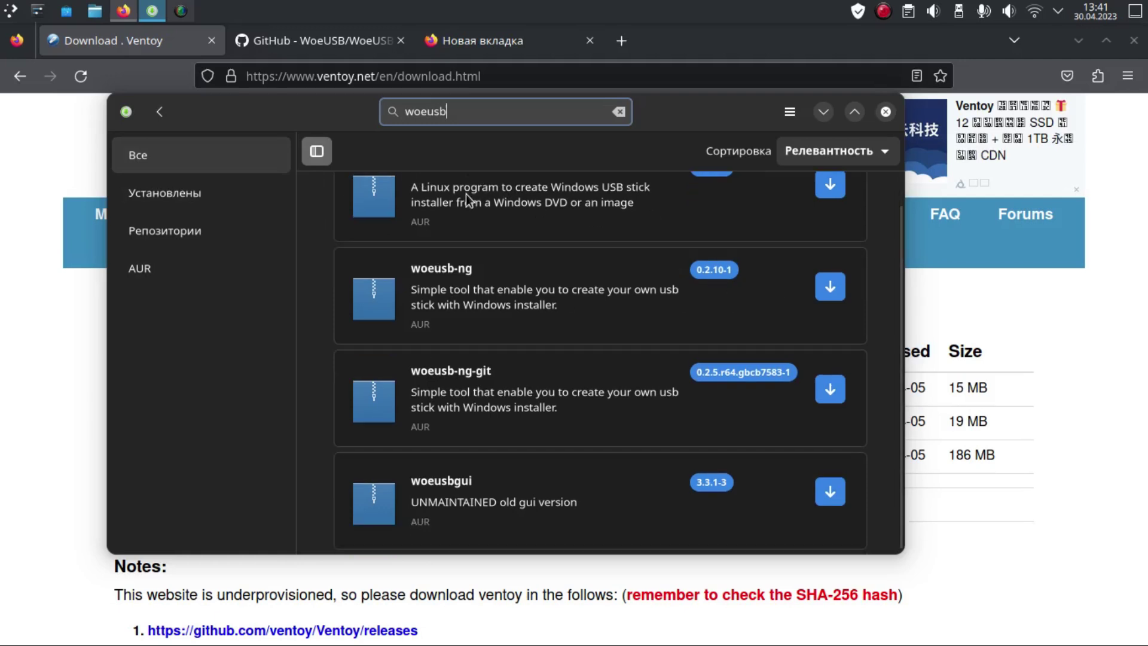
{"action": "scroll", "coordinate": [472, 200], "scroll_direction": "up", "scroll_amount": 1}
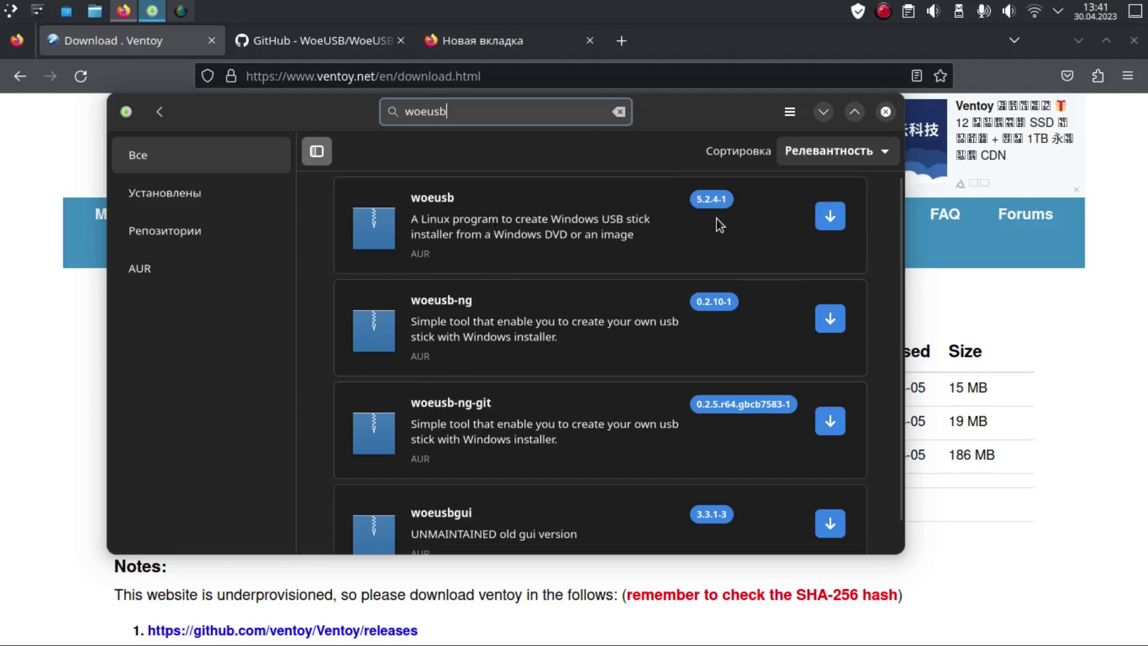
{"action": "scroll", "coordinate": [519, 331], "scroll_direction": "down", "scroll_amount": 1}
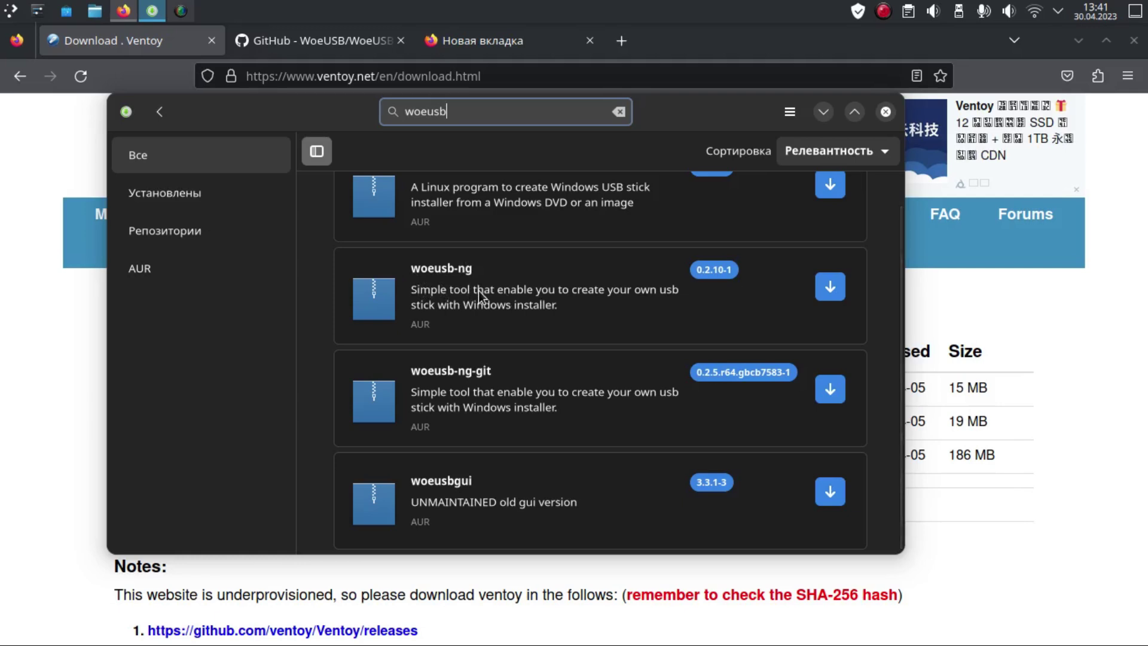
{"action": "scroll", "coordinate": [478, 291], "scroll_direction": "up", "scroll_amount": 1}
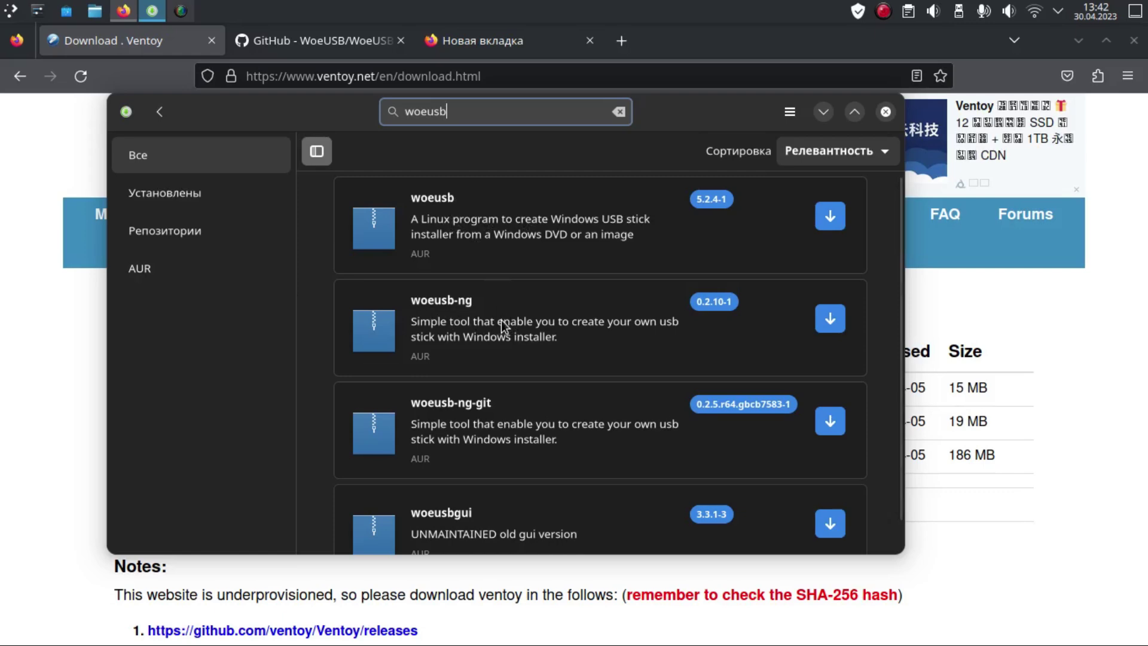
Step: Move the Pamac window aside and switch to the empty new browser tab
{"action": "left_click_drag", "start_coordinate": [346, 128], "coordinate": [410, 192]}
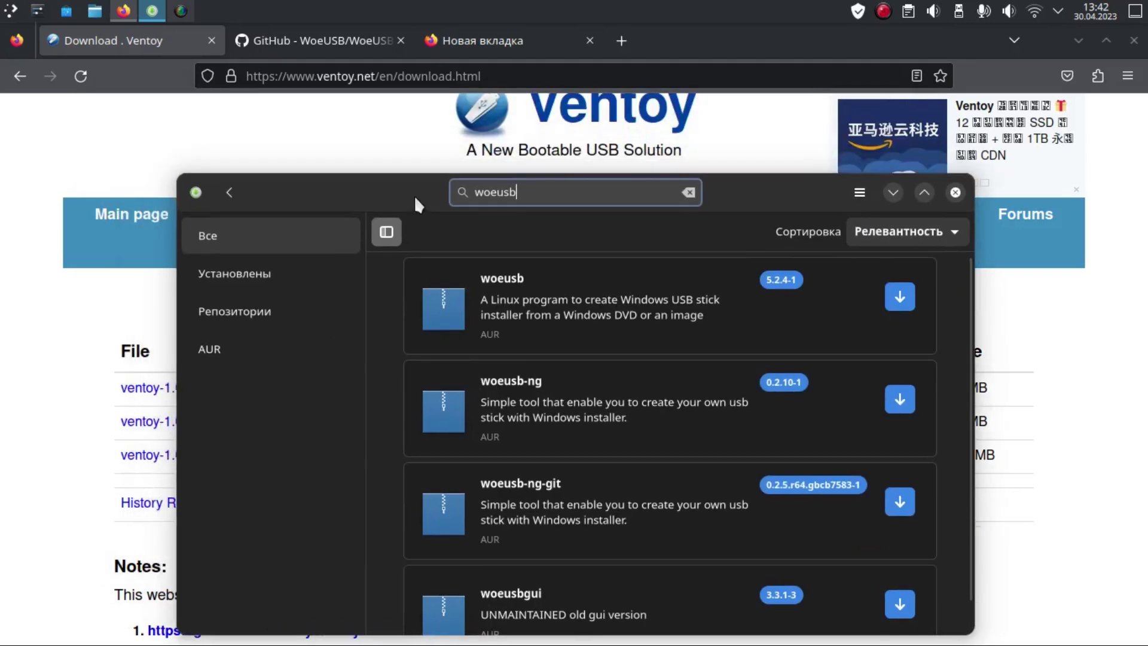
{"action": "left_click_drag", "start_coordinate": [766, 191], "coordinate": [739, 163]}
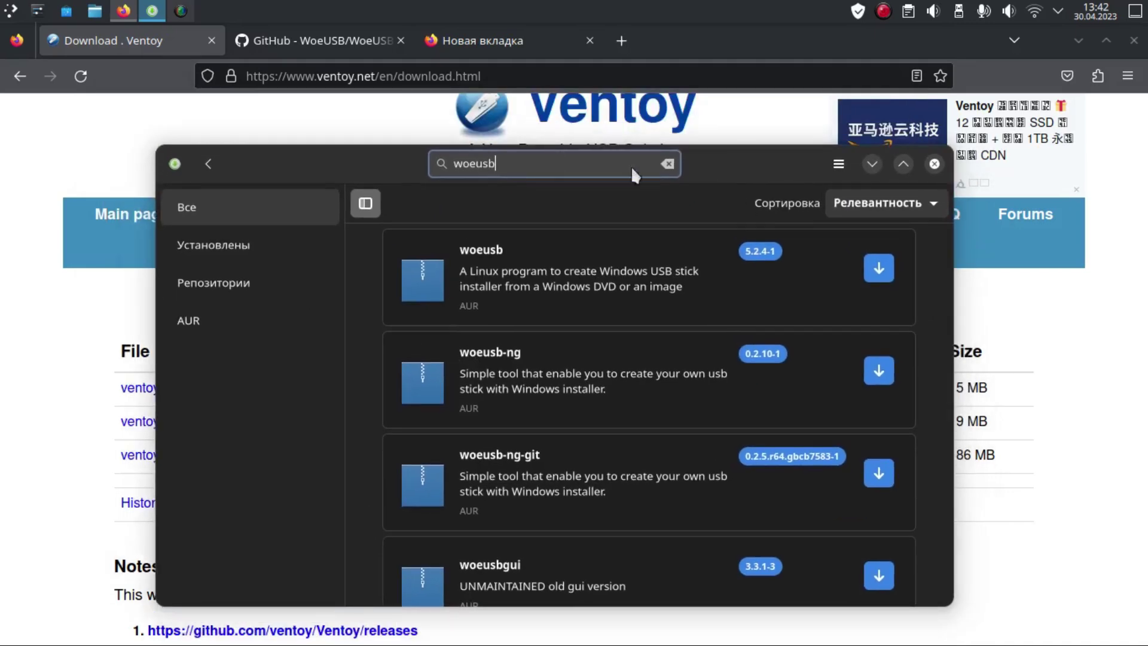
{"action": "left_click", "coordinate": [466, 37]}
Step: Search Google for windows2usb and open the Windows2USB GitHub result in a new tab
{"action": "left_click", "coordinate": [574, 346]}
{"action": "type", "text": "wind"}
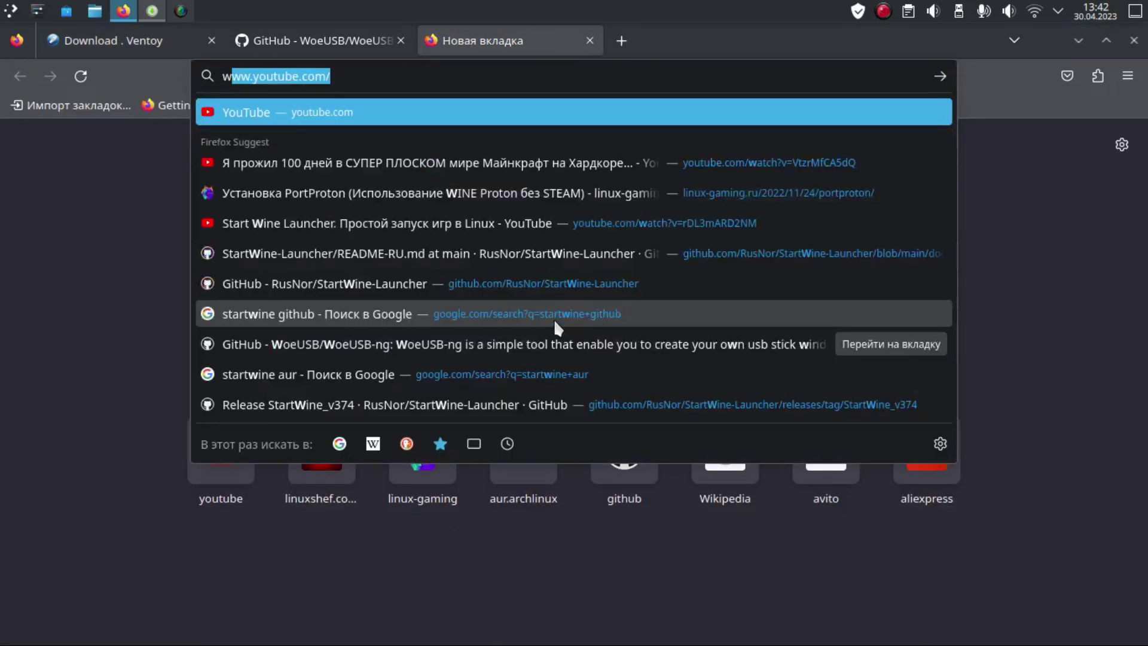
{"action": "type", "text": "ows"}
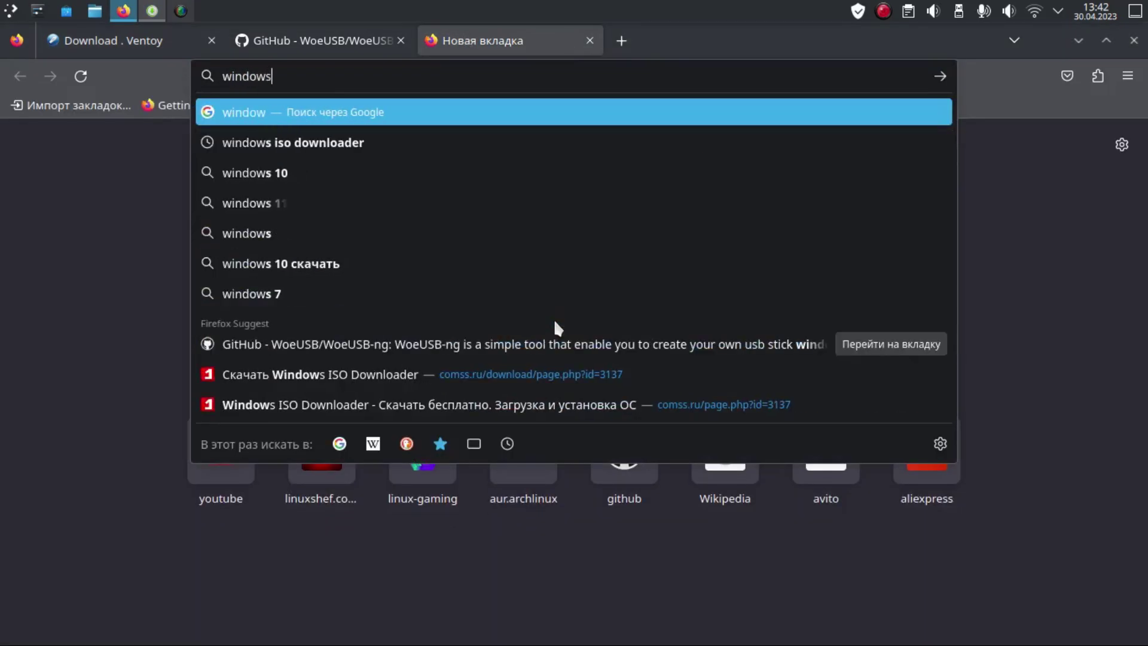
{"action": "type", "text": "2"}
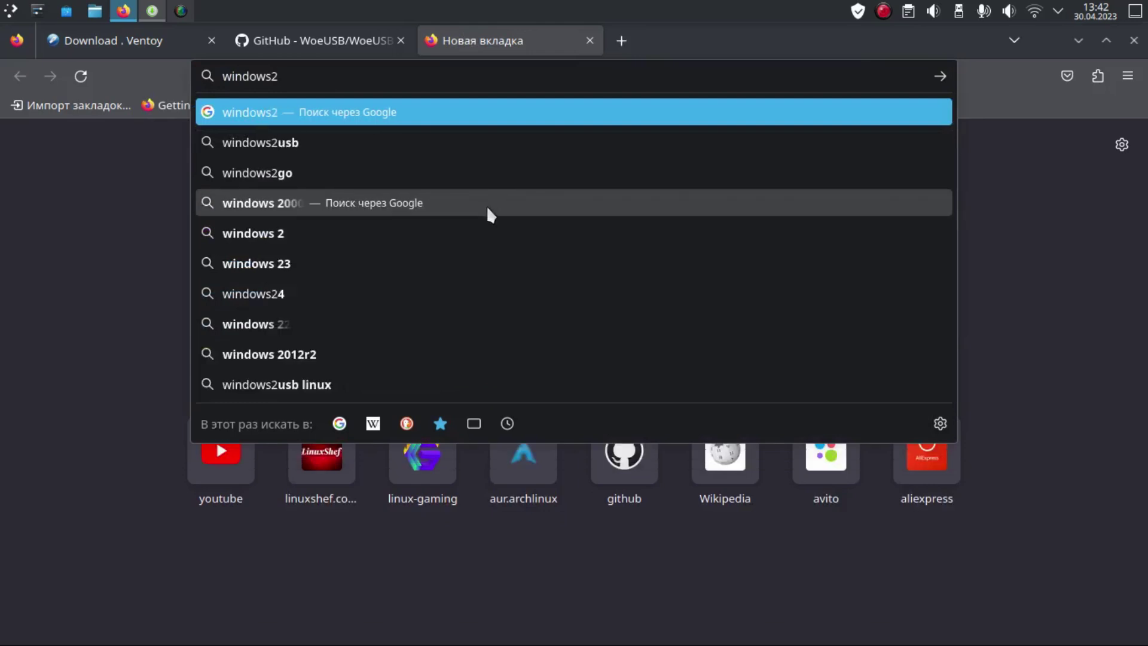
{"action": "left_click", "coordinate": [471, 142]}
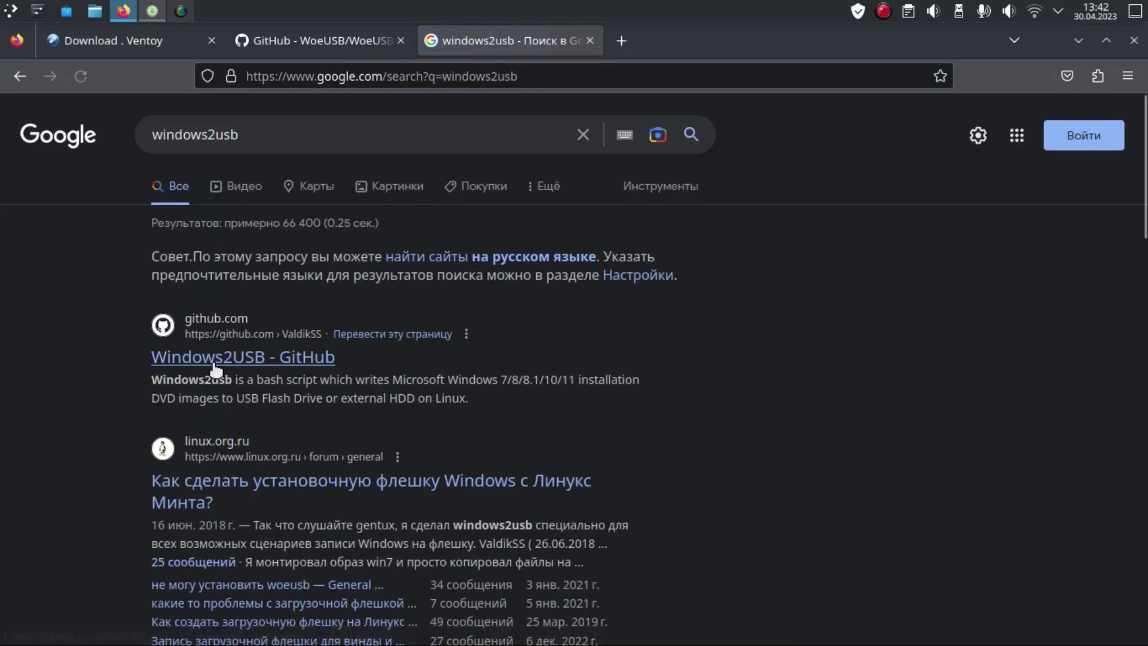
{"action": "left_click_drag", "start_coordinate": [285, 134], "coordinate": [70, 135]}
{"action": "left_click", "coordinate": [272, 144]}
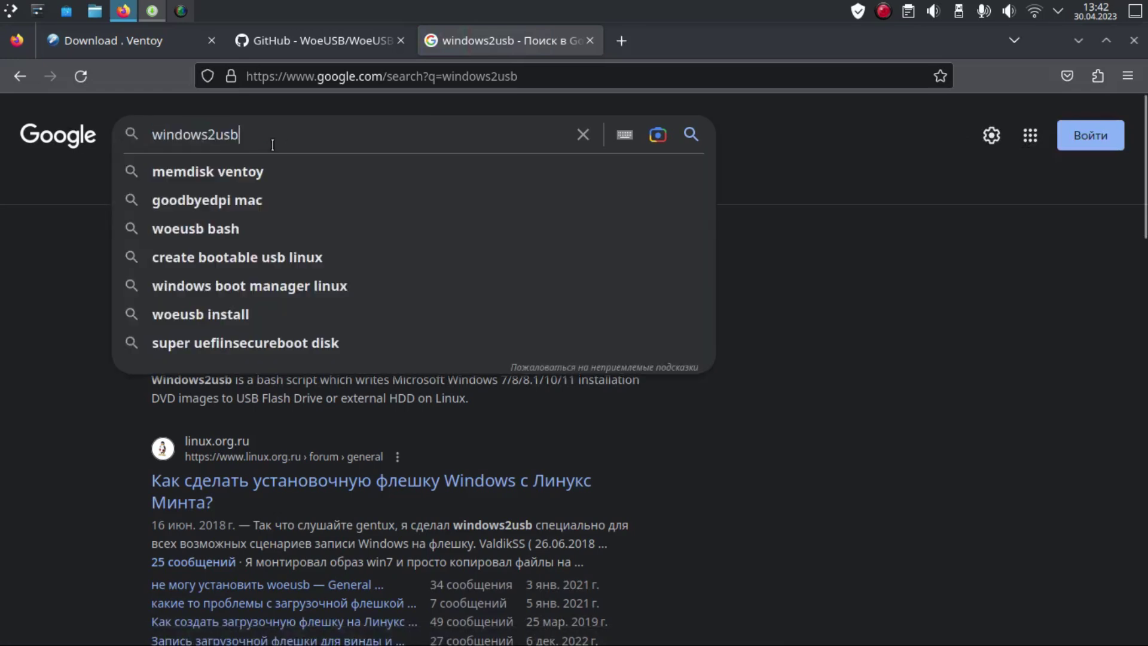
{"action": "left_click", "coordinate": [840, 333]}
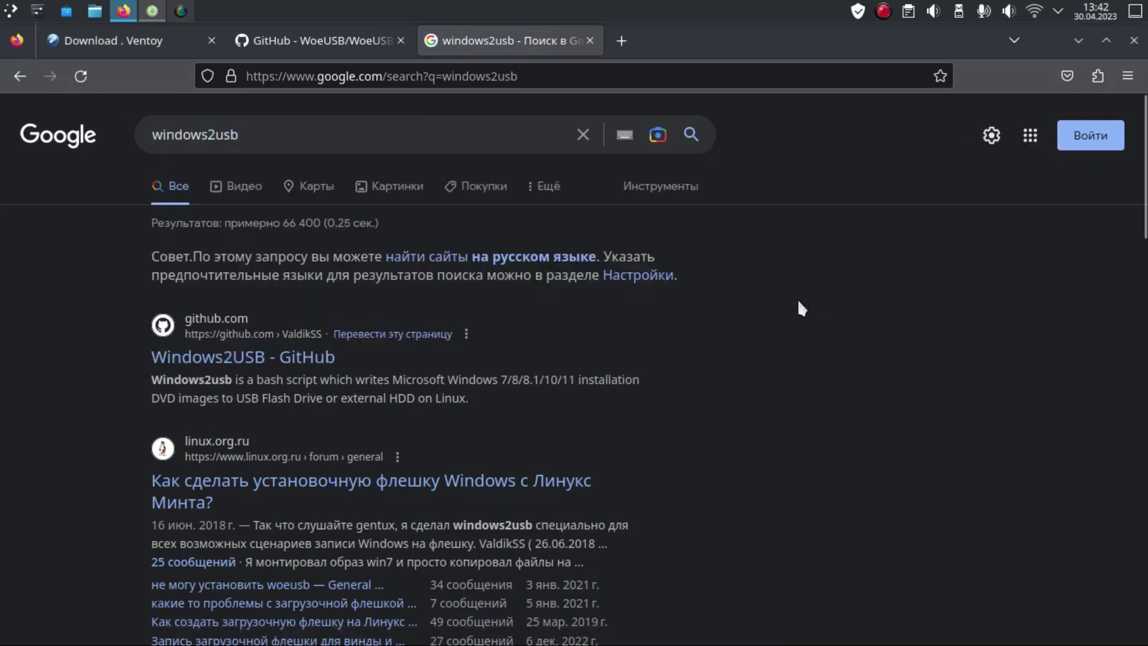
{"action": "scroll", "coordinate": [717, 293], "scroll_direction": "down", "scroll_amount": 3}
{"action": "right_click", "coordinate": [281, 250]}
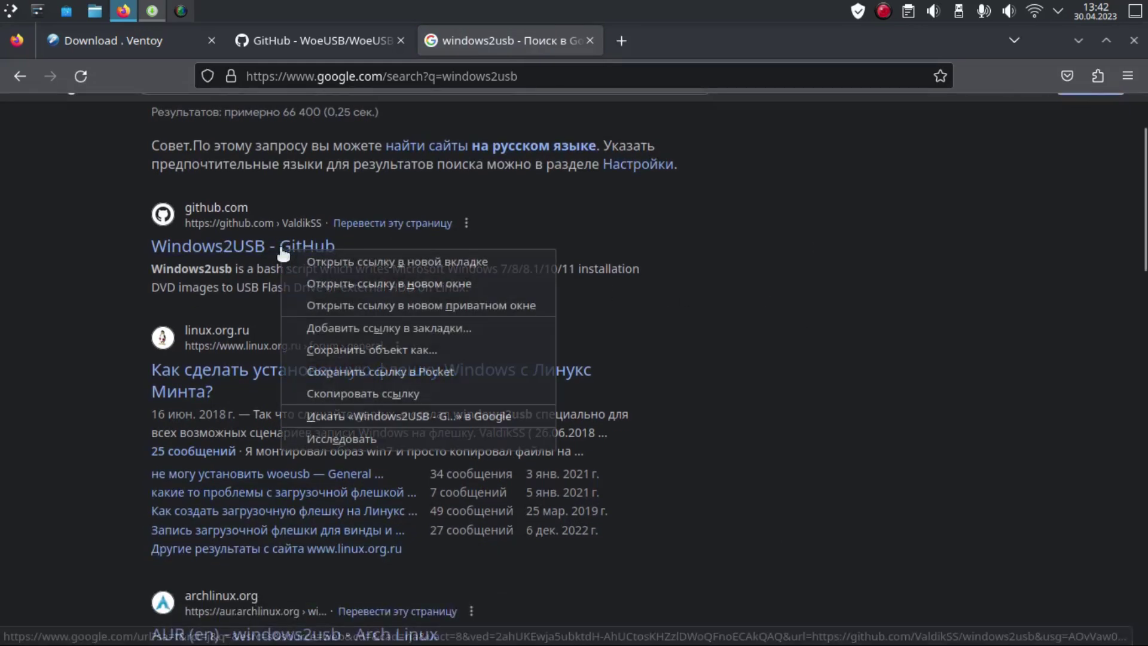
{"action": "left_click", "coordinate": [318, 262]}
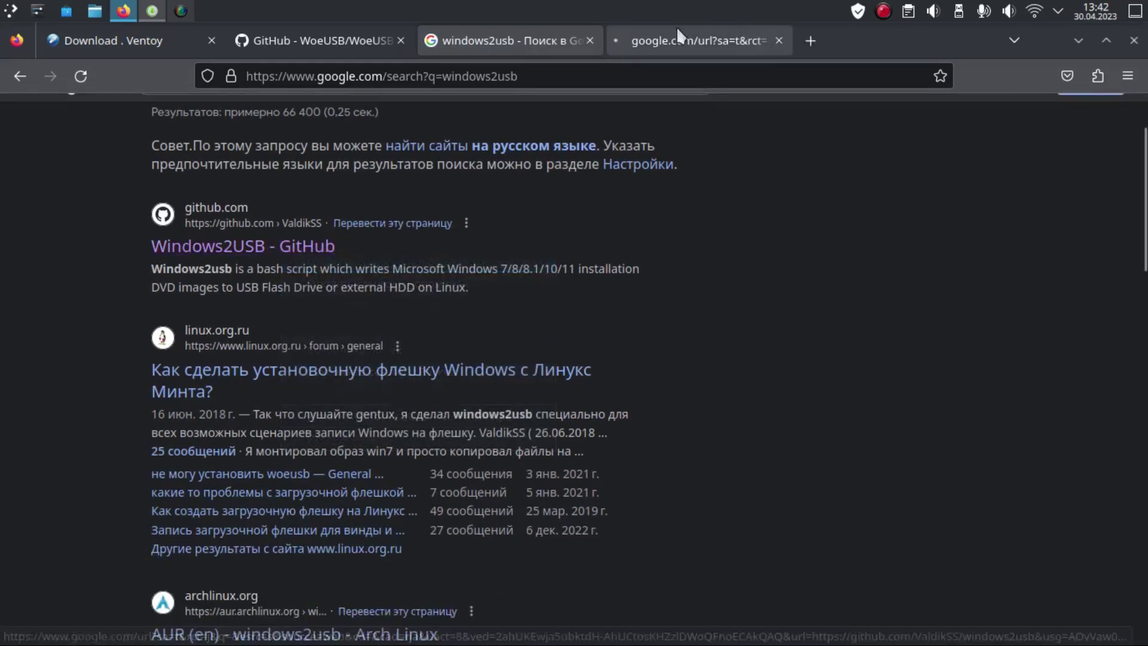
{"action": "left_click", "coordinate": [679, 37]}
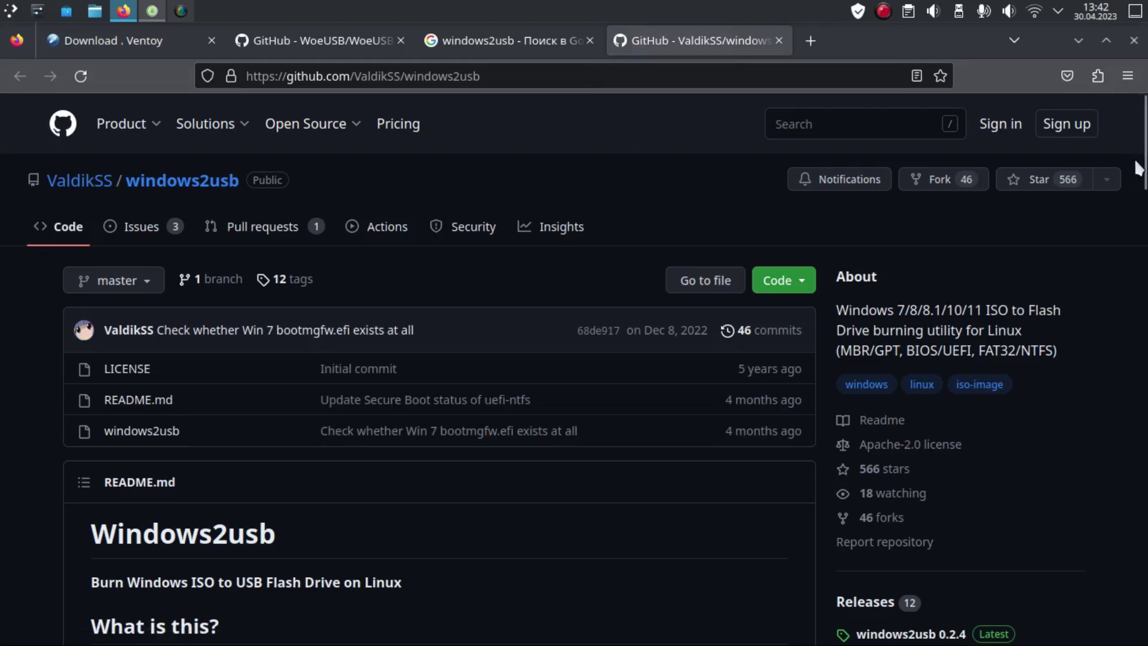
Step: Browse the windows2usb repository page and copy its HTTPS clone URL
{"action": "scroll", "coordinate": [1135, 172], "scroll_direction": "down", "scroll_amount": 4}
{"action": "scroll", "coordinate": [440, 366], "scroll_direction": "down", "scroll_amount": 12}
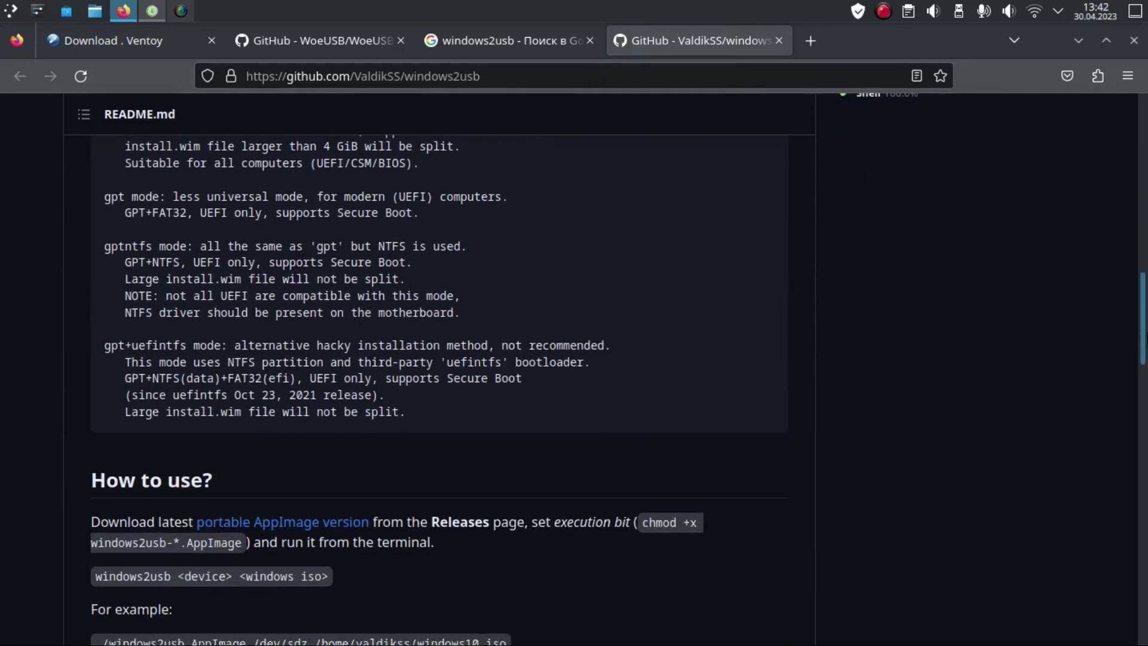
{"action": "left_click_drag", "start_coordinate": [1130, 331], "coordinate": [1124, 554]}
{"action": "scroll", "coordinate": [712, 343], "scroll_direction": "down", "scroll_amount": 5}
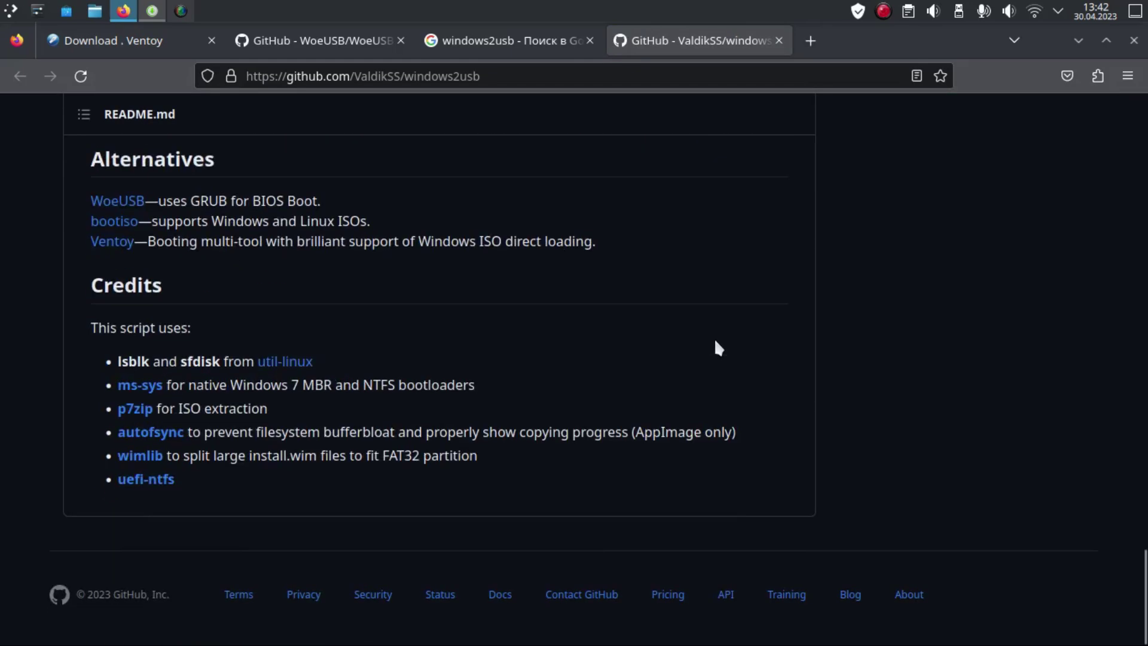
{"action": "scroll", "coordinate": [712, 342], "scroll_direction": "up", "scroll_amount": 6}
{"action": "scroll", "coordinate": [711, 339], "scroll_direction": "up", "scroll_amount": 10}
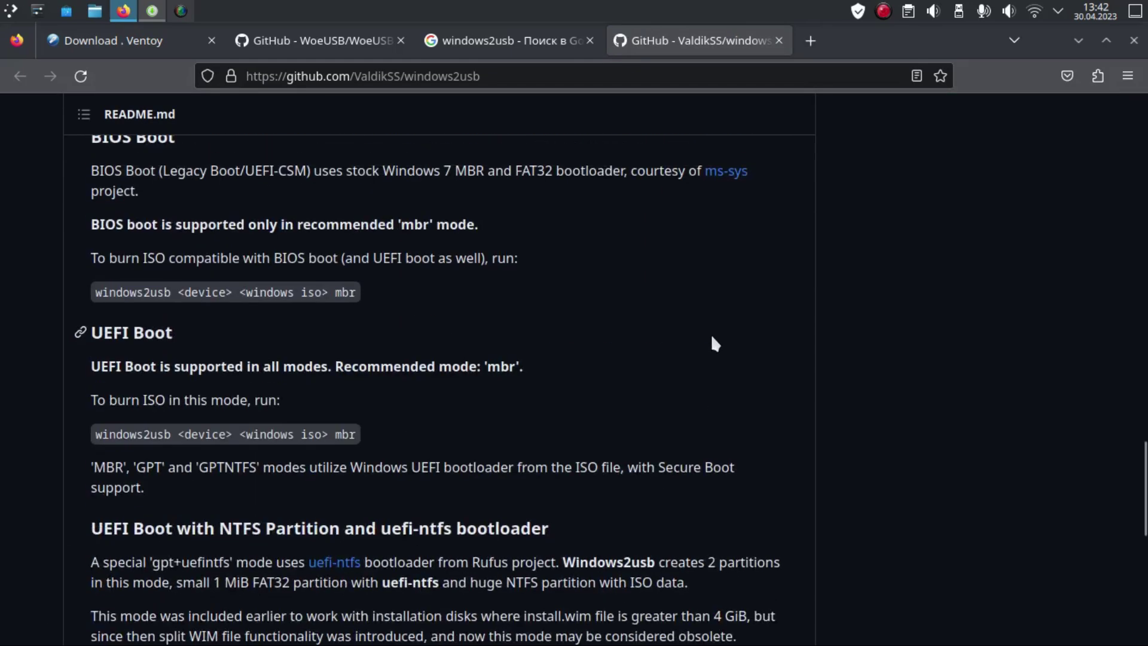
{"action": "scroll", "coordinate": [711, 341], "scroll_direction": "up", "scroll_amount": 6}
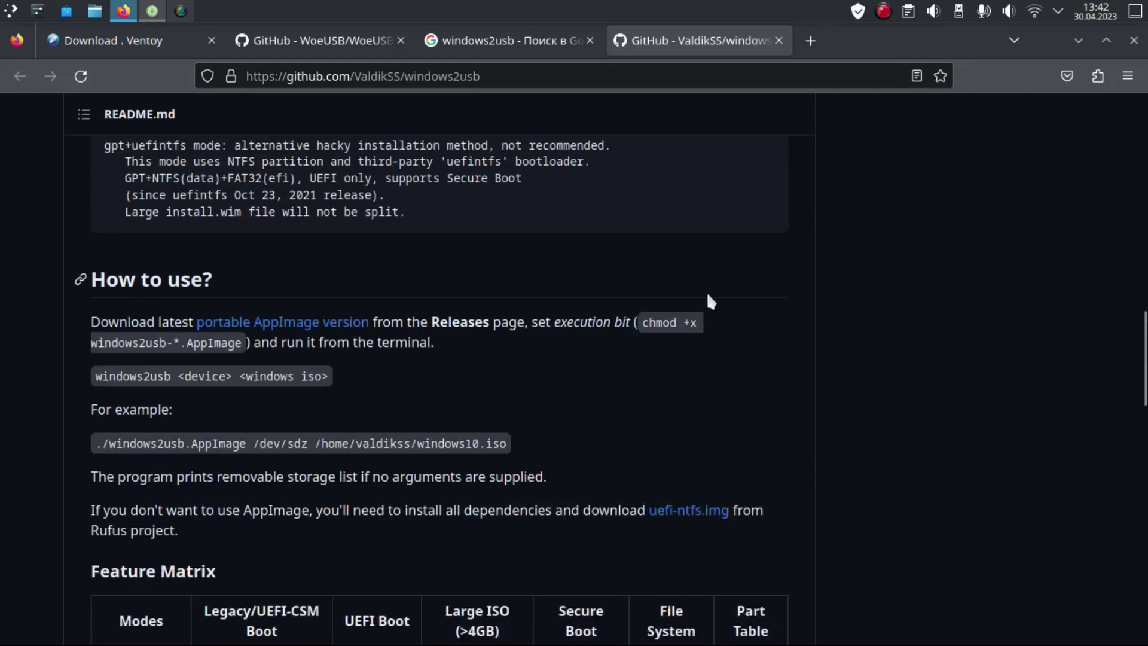
{"action": "scroll", "coordinate": [708, 300], "scroll_direction": "up", "scroll_amount": 6}
{"action": "scroll", "coordinate": [709, 297], "scroll_direction": "up", "scroll_amount": 4}
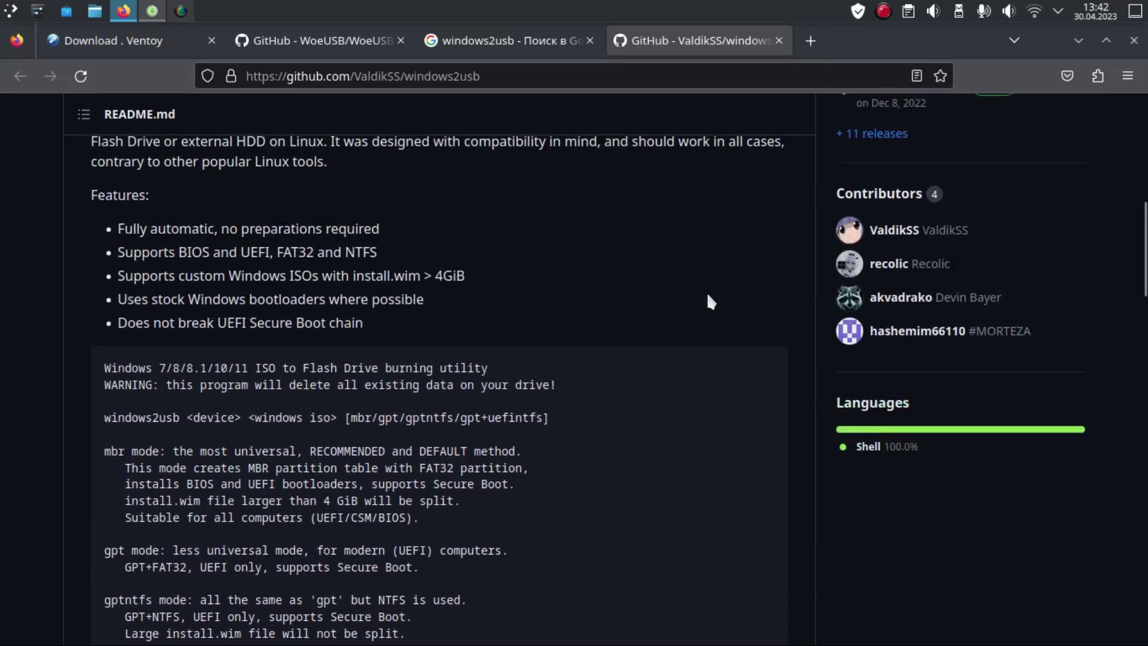
{"action": "scroll", "coordinate": [703, 296], "scroll_direction": "up", "scroll_amount": 5}
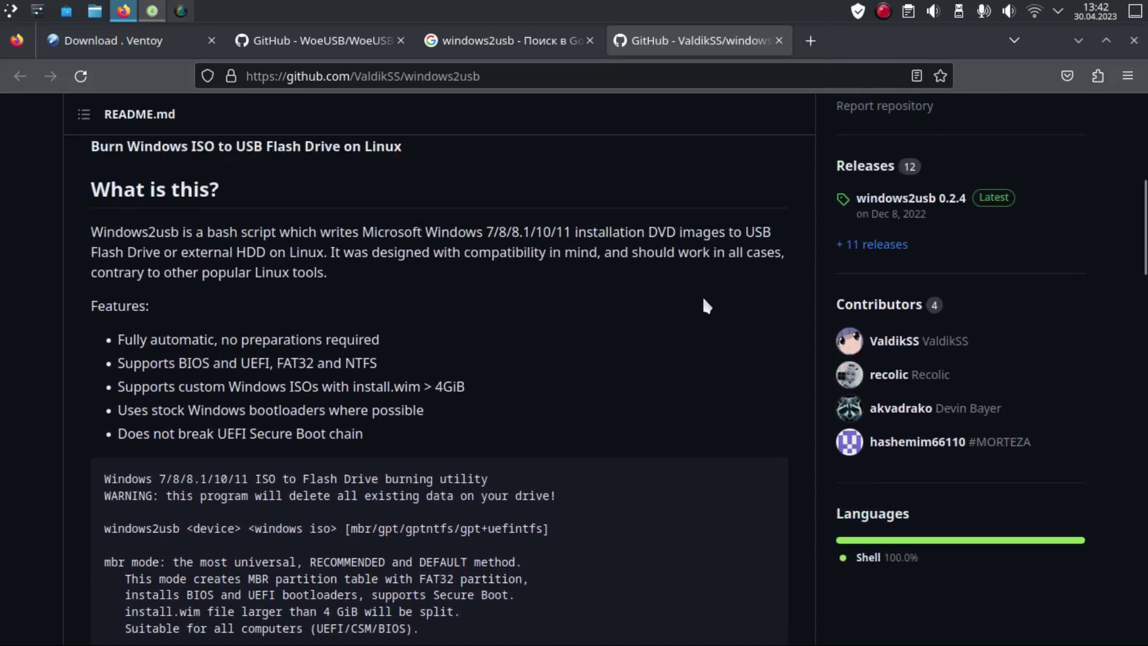
{"action": "scroll", "coordinate": [702, 299], "scroll_direction": "down", "scroll_amount": 7}
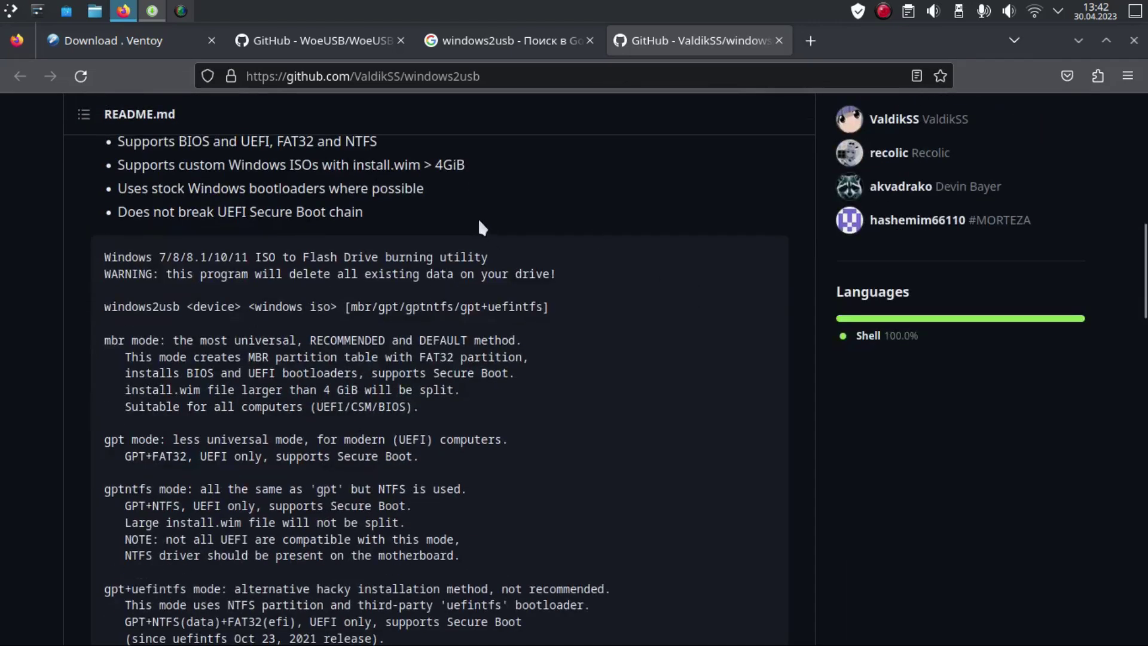
{"action": "scroll", "coordinate": [479, 217], "scroll_direction": "up", "scroll_amount": 13}
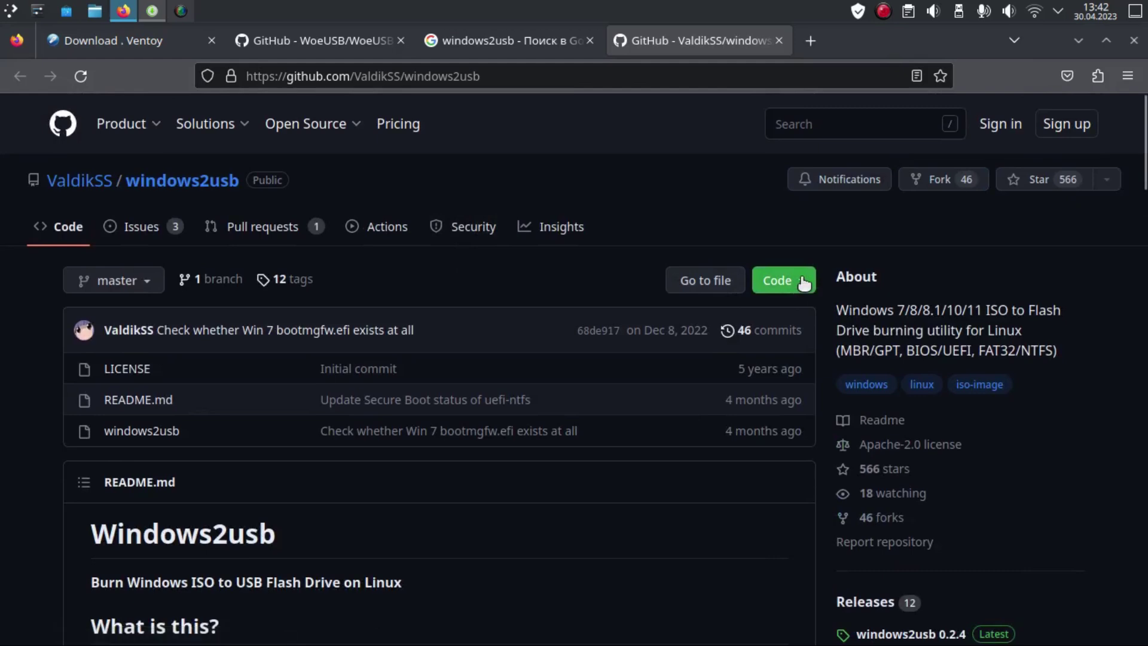
{"action": "left_click", "coordinate": [782, 280]}
{"action": "left_click", "coordinate": [795, 431]}
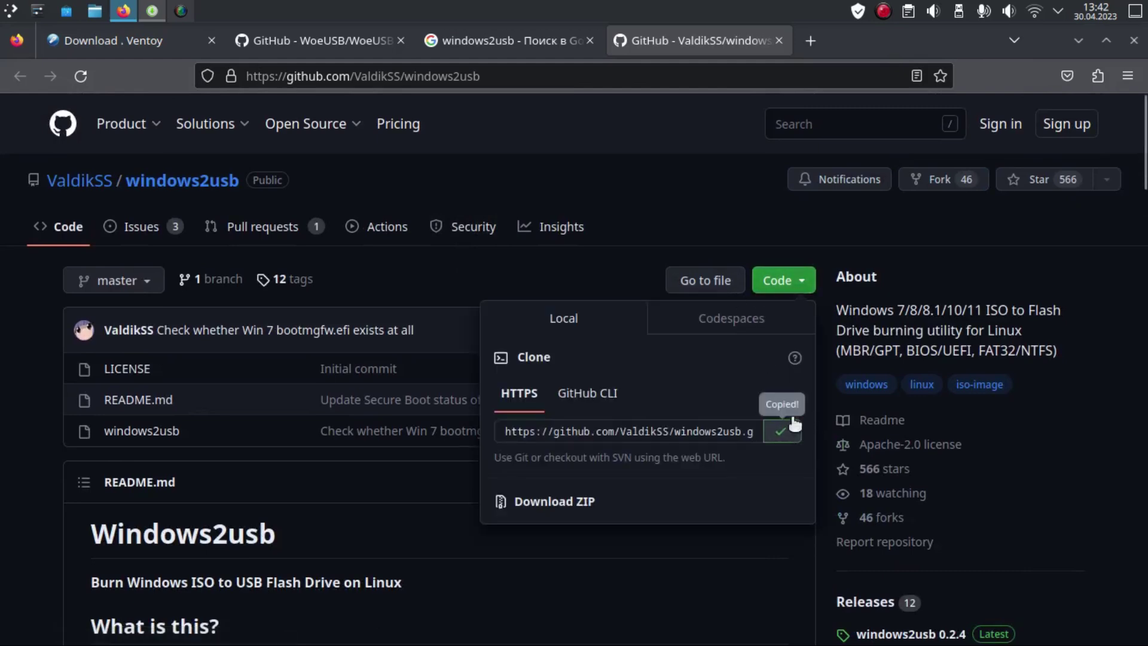
Step: Start Konsole from the launcher's System applications
{"action": "left_click", "coordinate": [11, 11]}
{"action": "left_click", "coordinate": [631, 177]}
{"action": "left_click", "coordinate": [11, 10]}
{"action": "left_click", "coordinate": [77, 296]}
{"action": "left_click", "coordinate": [318, 227]}
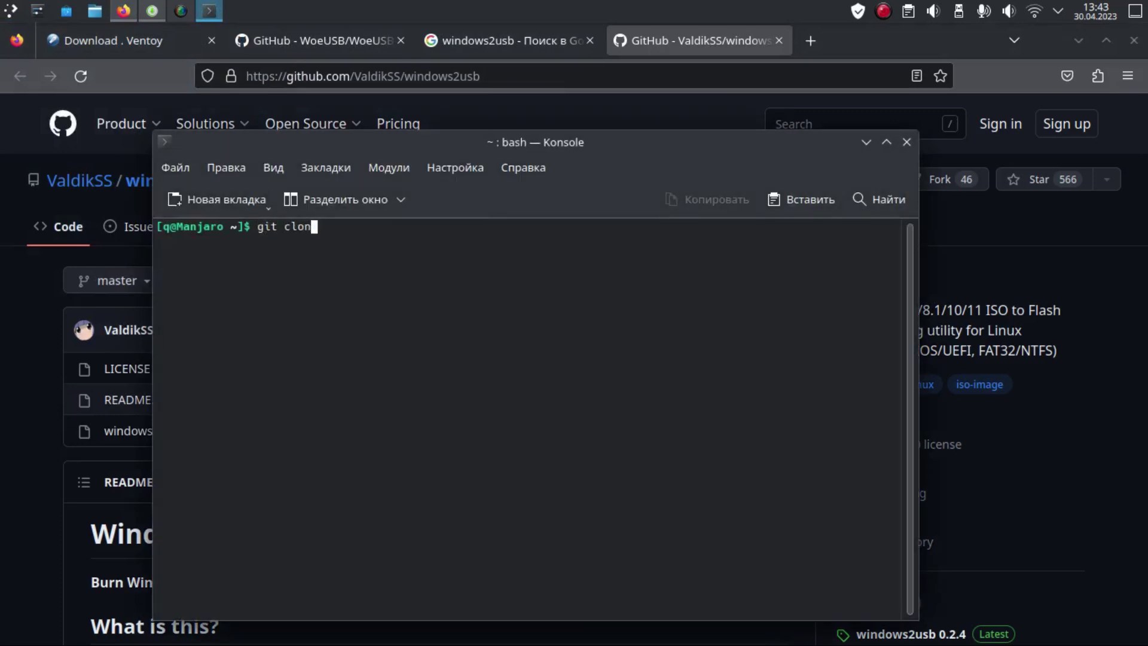
Step: Run 'git clone' with the pasted windows2usb URL, then bring up Dolphin
{"action": "type", "text": "git clone"}
{"action": "right_click", "coordinate": [444, 307]}
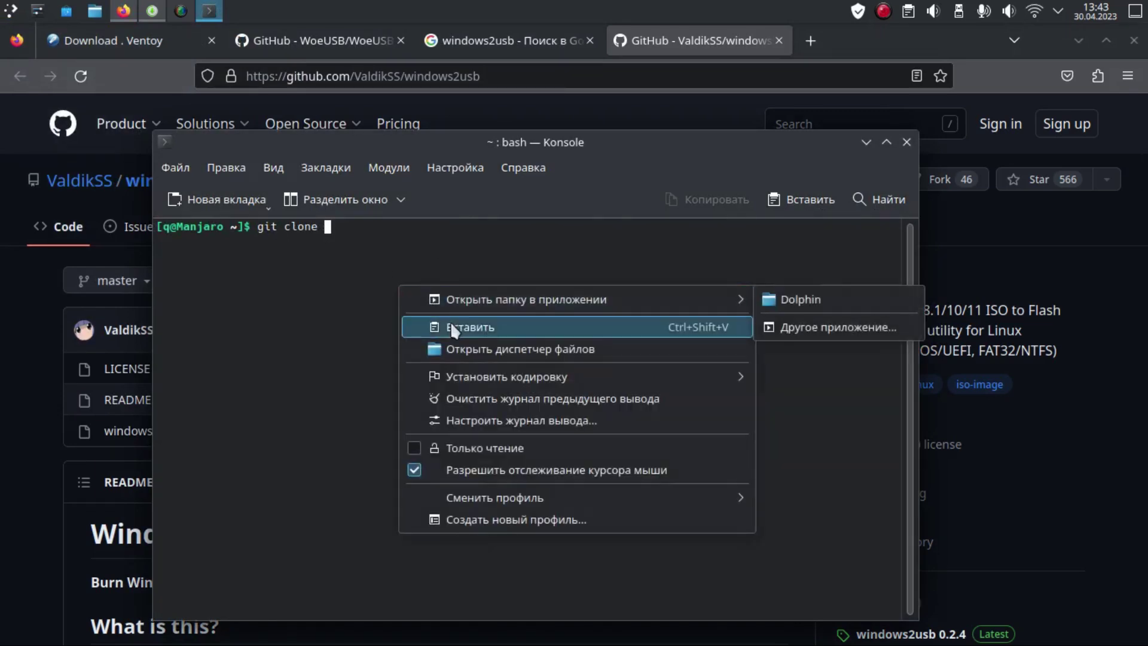
{"action": "left_click", "coordinate": [450, 323]}
{"action": "key", "text": "Return"}
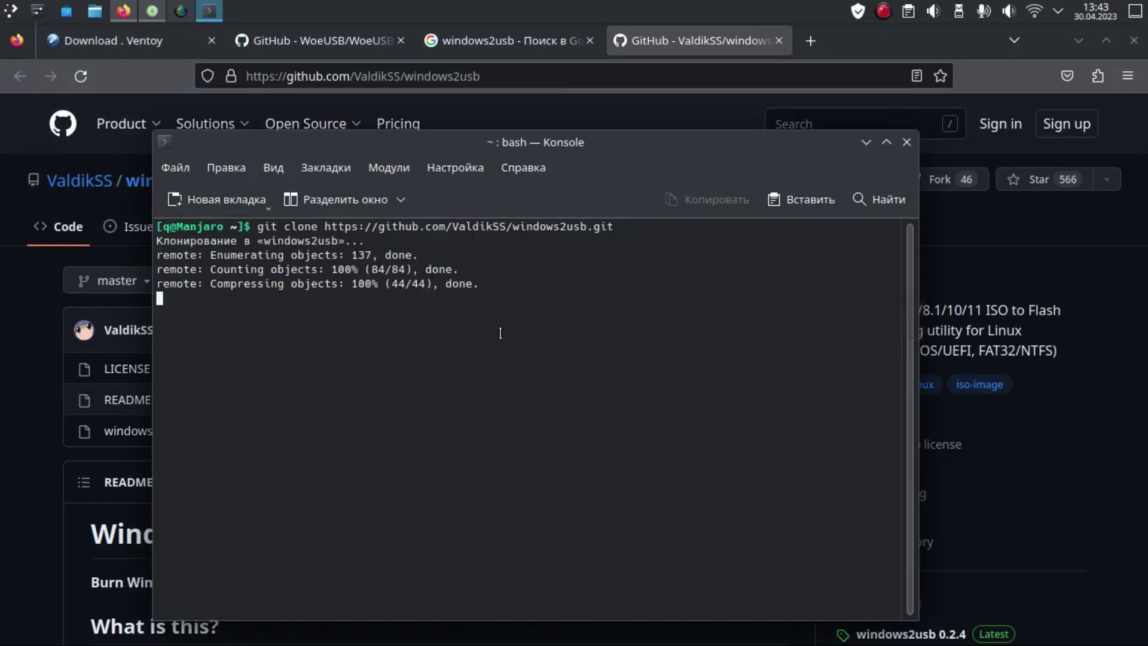
{"action": "left_click", "coordinate": [95, 10]}
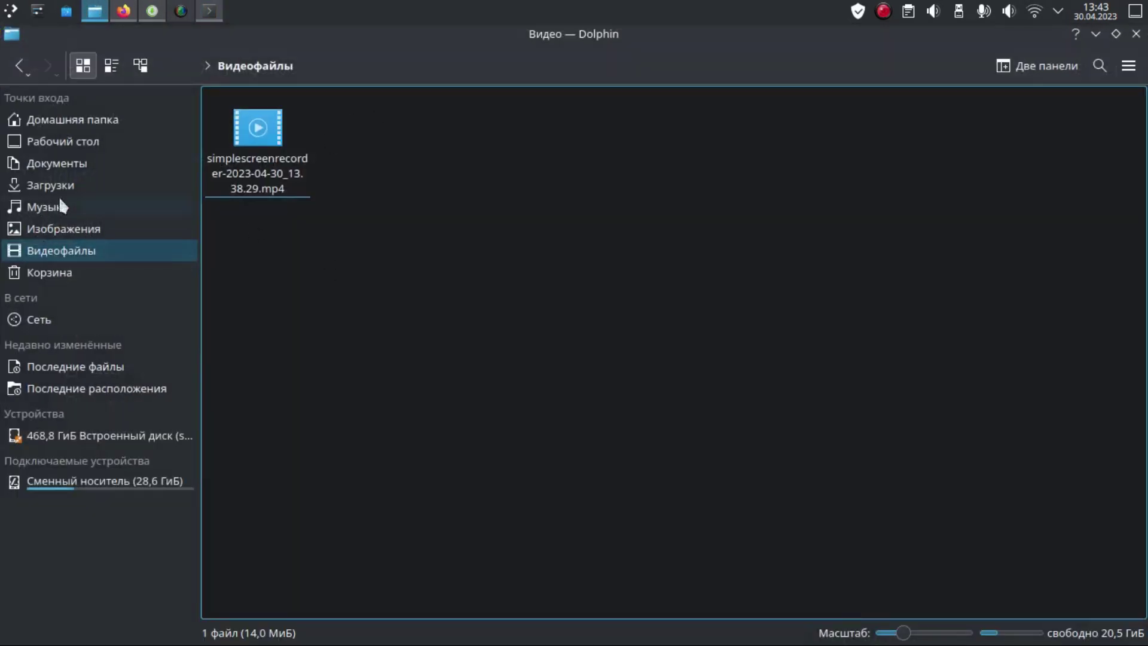
Step: Open the windows2usb folder under Home and start a terminal inside it
{"action": "left_click", "coordinate": [94, 116]}
{"action": "left_click", "coordinate": [972, 212]}
{"action": "double_click", "coordinate": [972, 213]}
{"action": "left_click", "coordinate": [20, 66]}
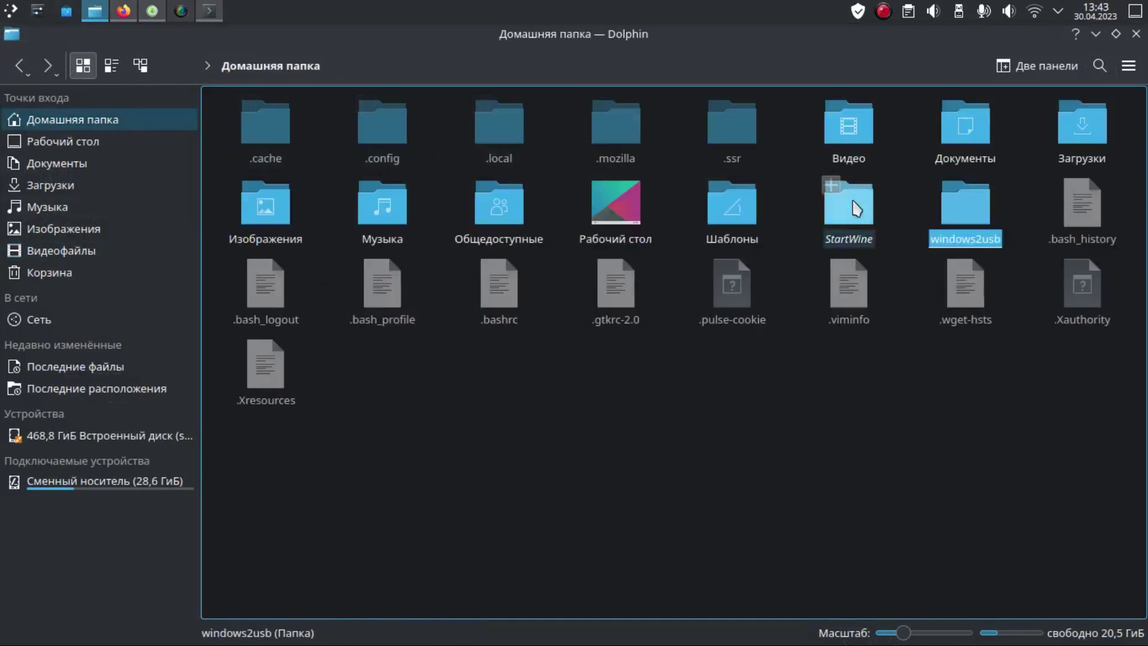
{"action": "double_click", "coordinate": [965, 214]}
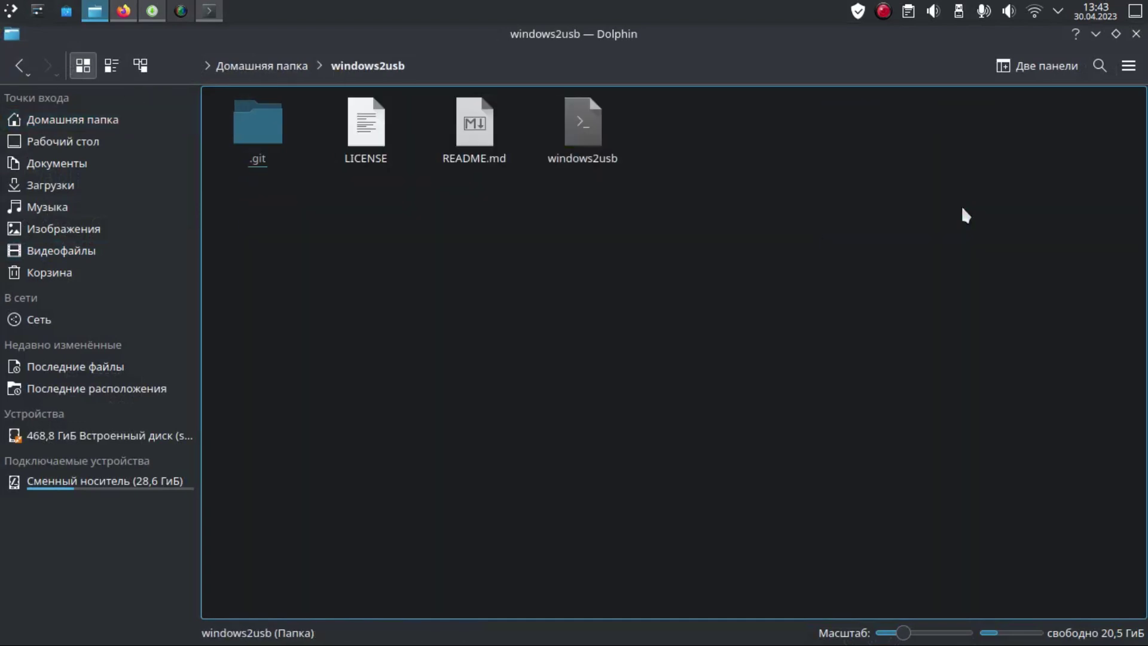
{"action": "right_click", "coordinate": [451, 259]}
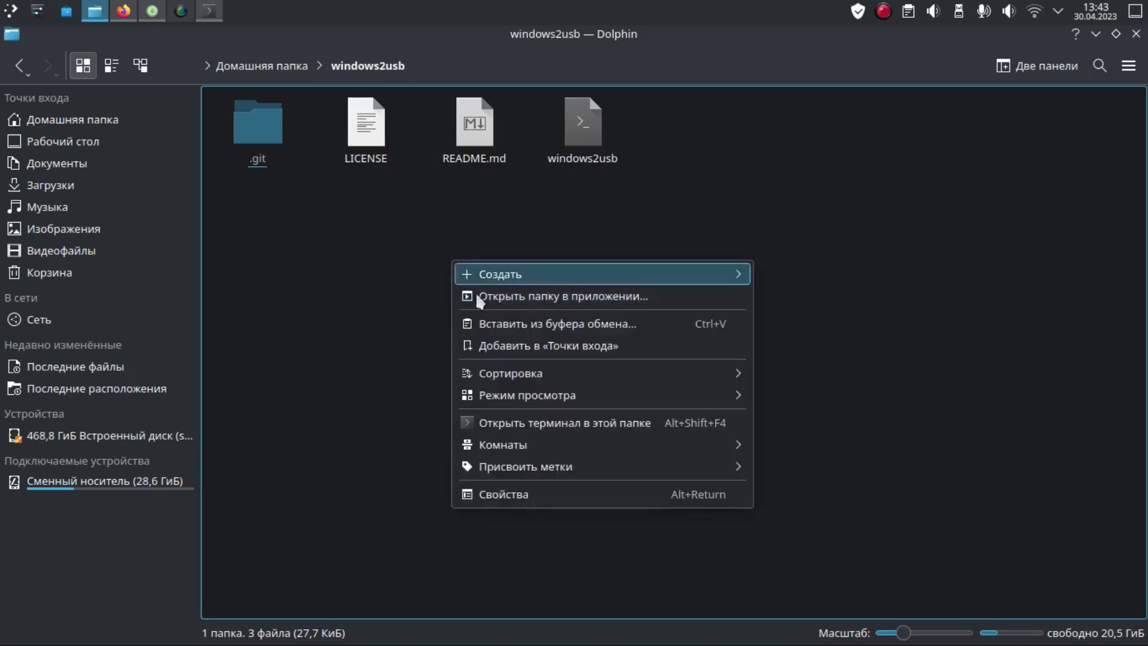
{"action": "left_click", "coordinate": [546, 417]}
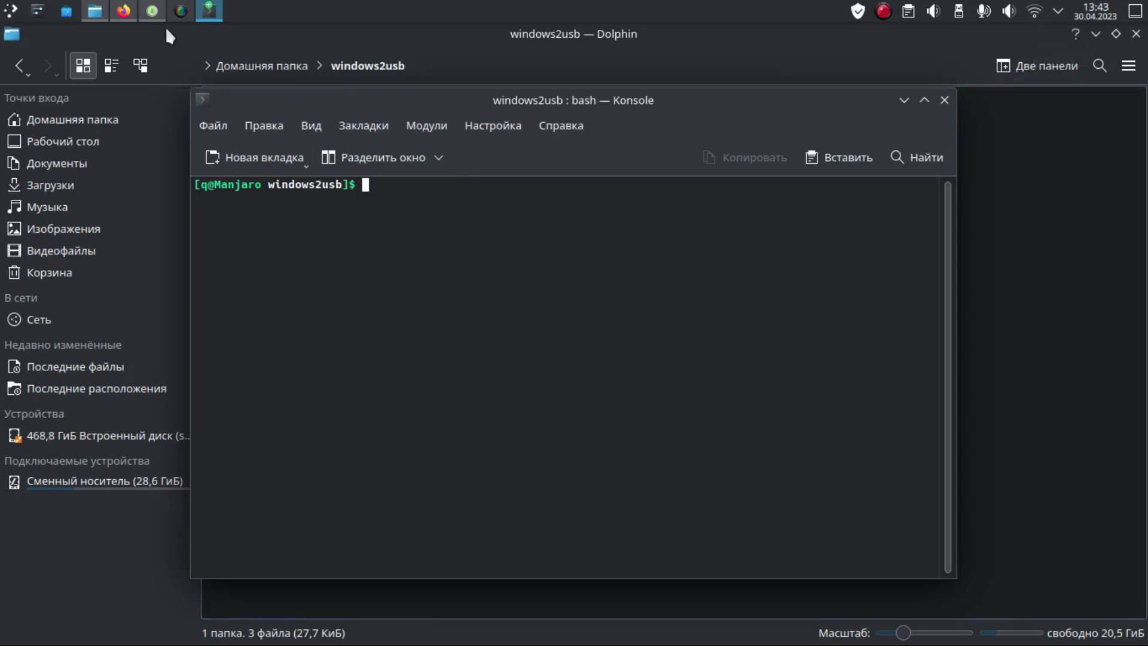
{"action": "left_click", "coordinate": [123, 10]}
Step: Search Google for 'windows2usb aur' and open the AUR windows2usb package page
{"action": "left_click", "coordinate": [497, 36]}
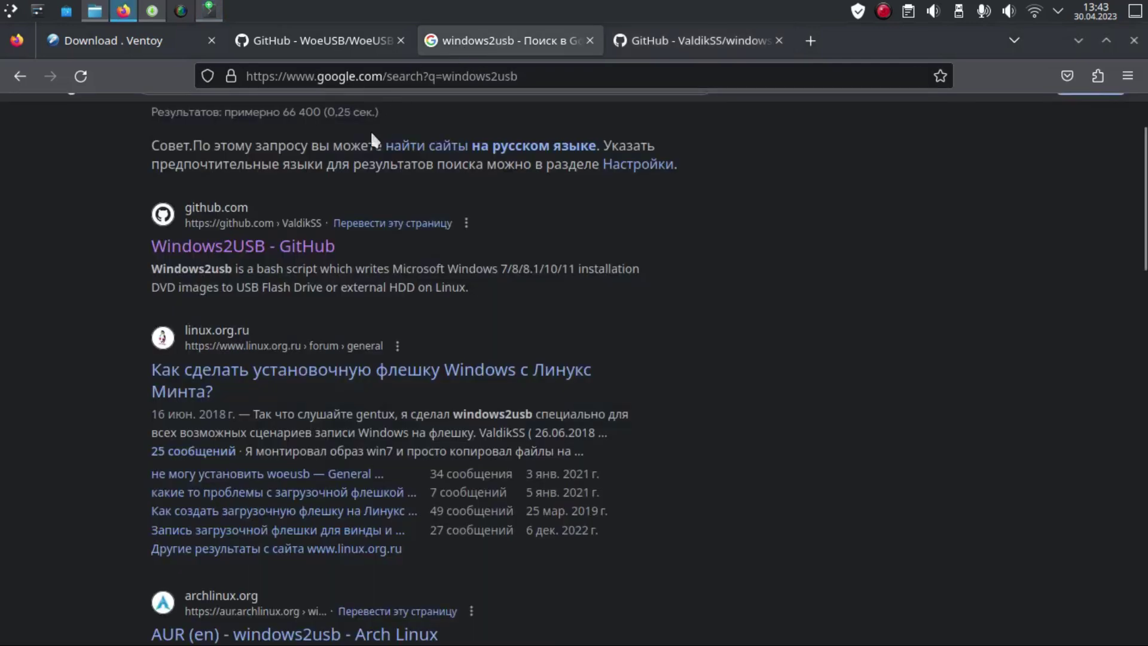
{"action": "scroll", "coordinate": [386, 120], "scroll_direction": "up", "scroll_amount": 2}
{"action": "left_click", "coordinate": [335, 133]}
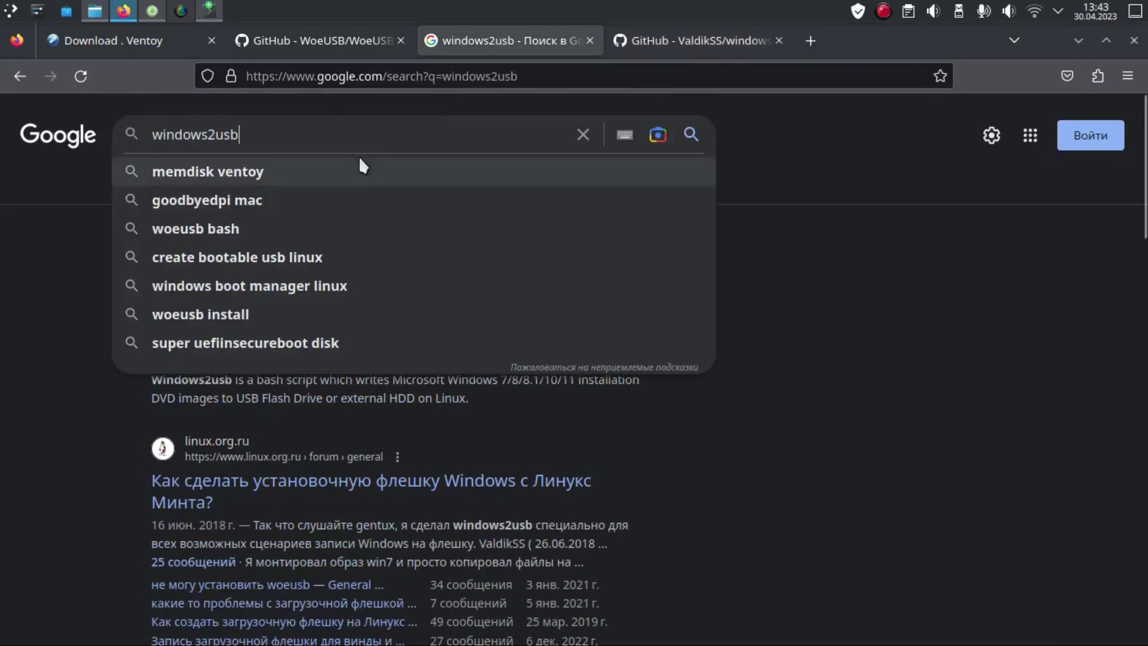
{"action": "type", "text": "aur"}
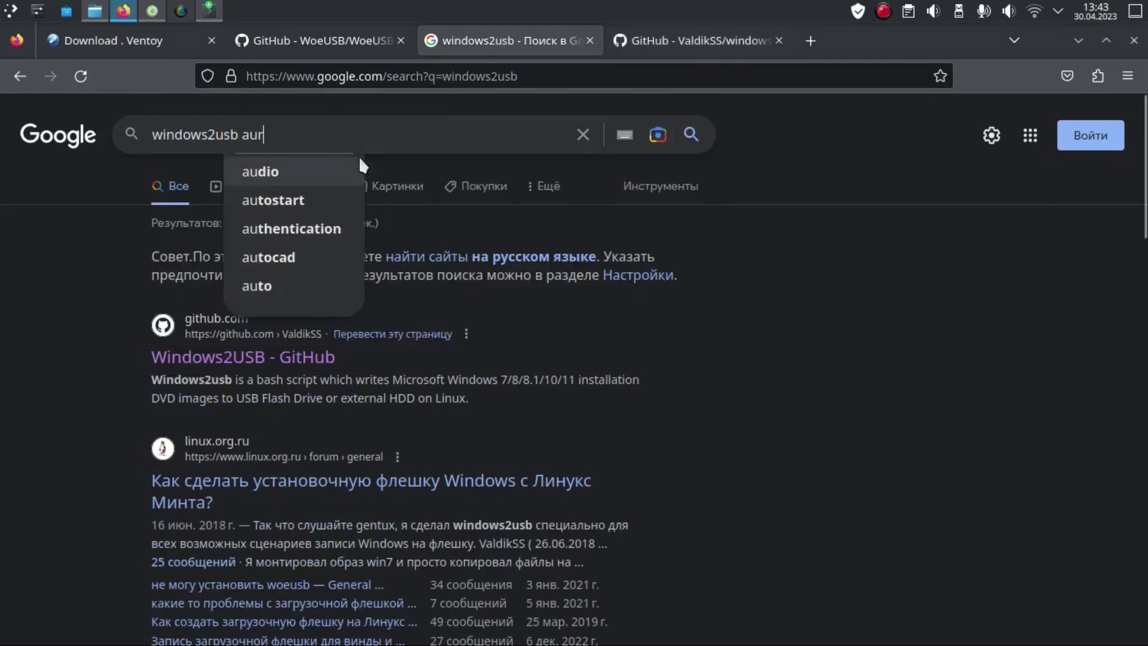
{"action": "key", "text": "Return"}
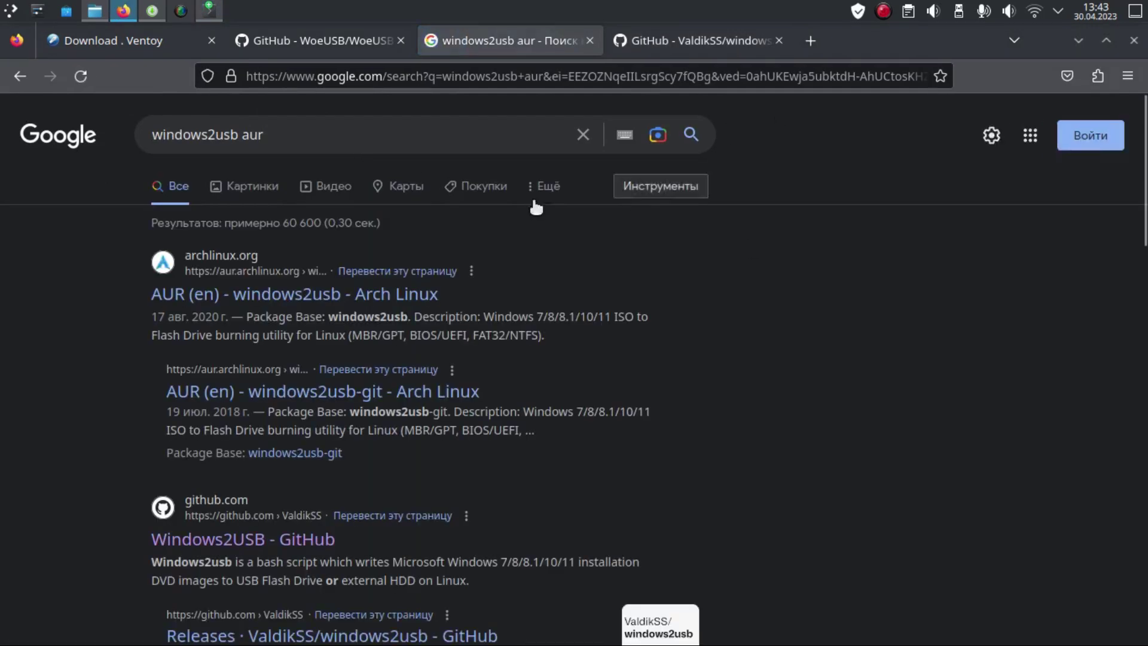
{"action": "left_click", "coordinate": [167, 297]}
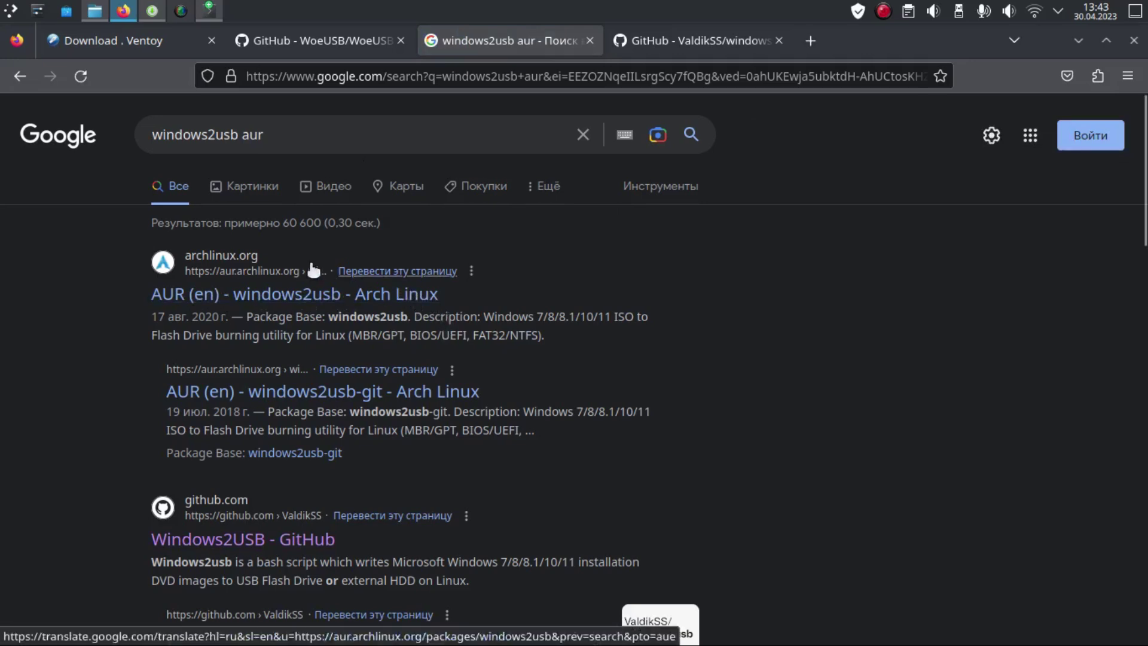
{"action": "left_click", "coordinate": [94, 10]}
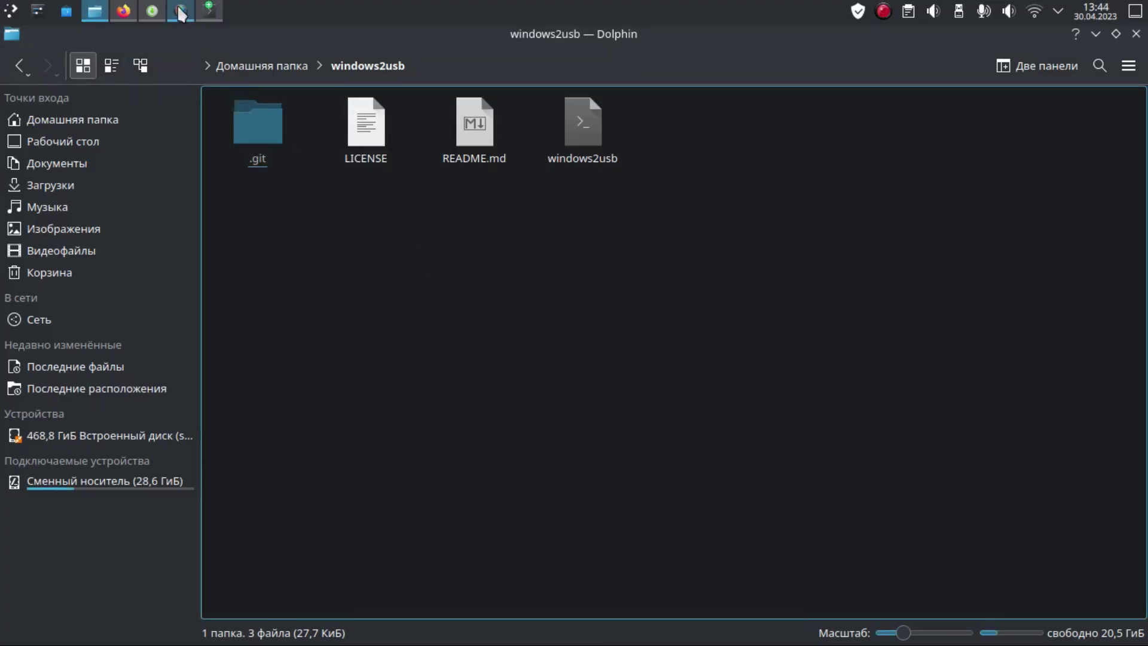
Step: Bring Pamac's woeusb search results forward, then switch between the terminal and Firefox windows
{"action": "mouse_move", "coordinate": [205, 8]}
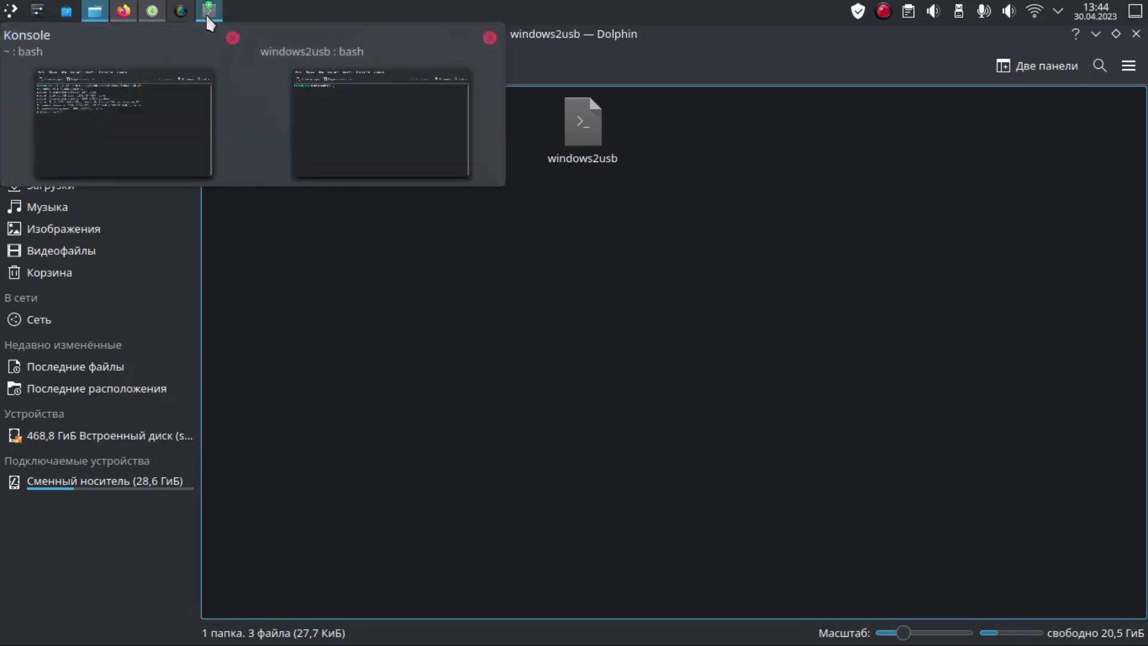
{"action": "left_click", "coordinate": [154, 10]}
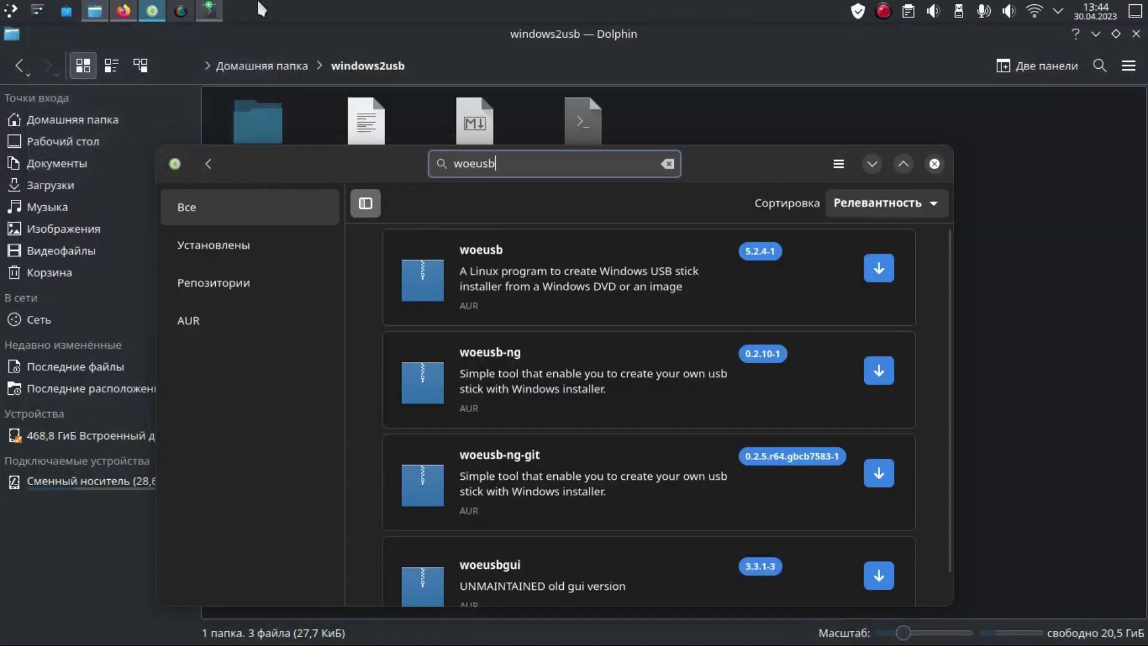
{"action": "left_click", "coordinate": [211, 10]}
{"action": "left_click", "coordinate": [123, 11]}
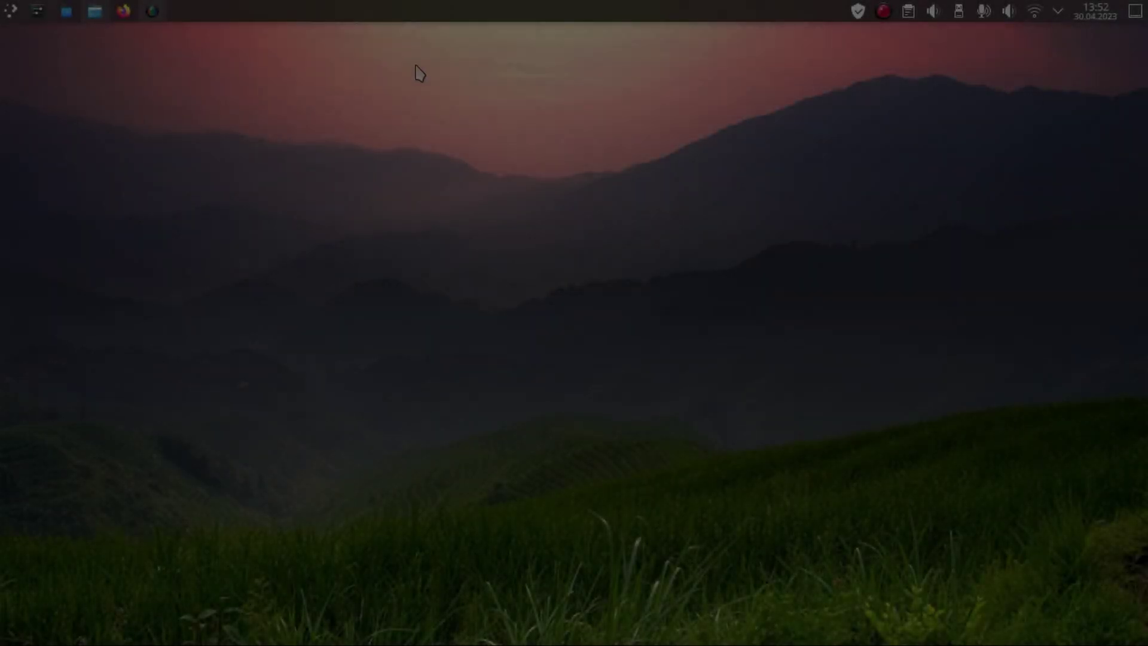
Step: Find WoeUSB-ng by searching 'woe' and create a link to it on the desktop
{"action": "left_click", "coordinate": [11, 10]}
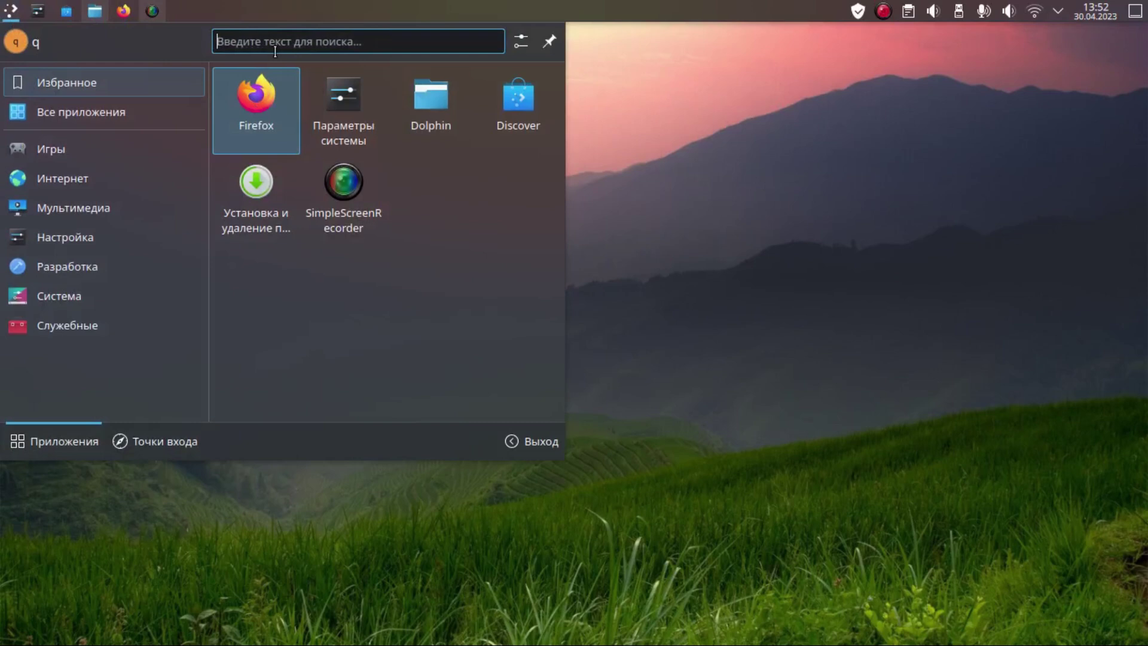
{"action": "type", "text": "wo"}
{"action": "type", "text": "d"}
{"action": "key", "text": "BackSpace"}
{"action": "type", "text": "e"}
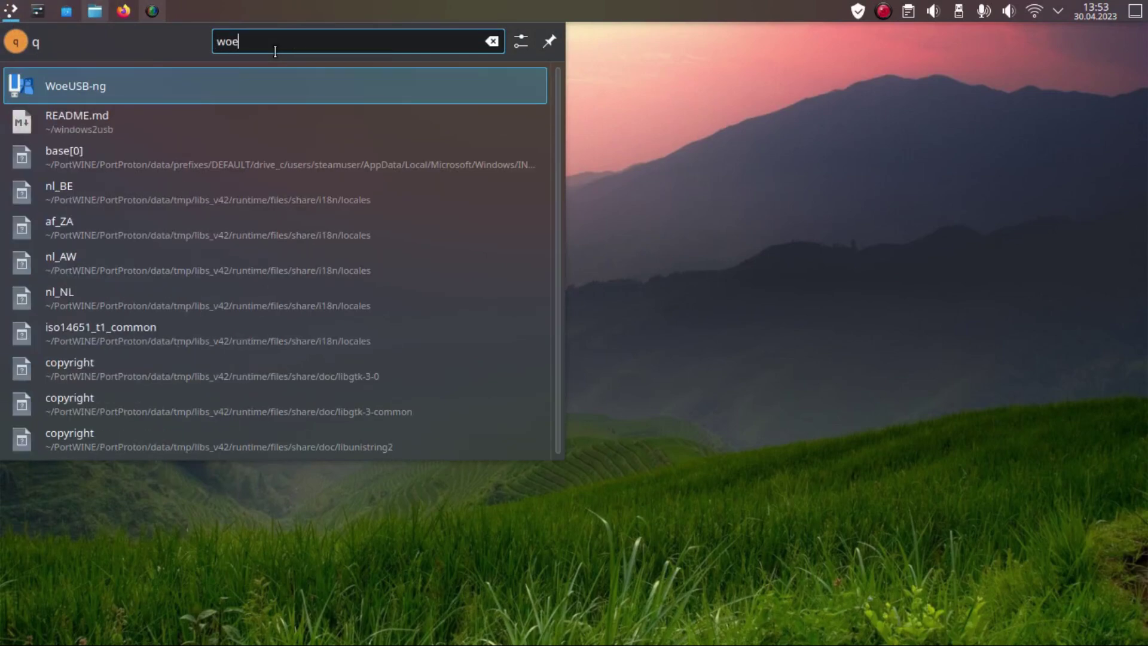
{"action": "left_click", "coordinate": [98, 87]}
{"action": "left_click_drag", "start_coordinate": [197, 66], "coordinate": [816, 236]}
{"action": "left_click", "coordinate": [869, 254]}
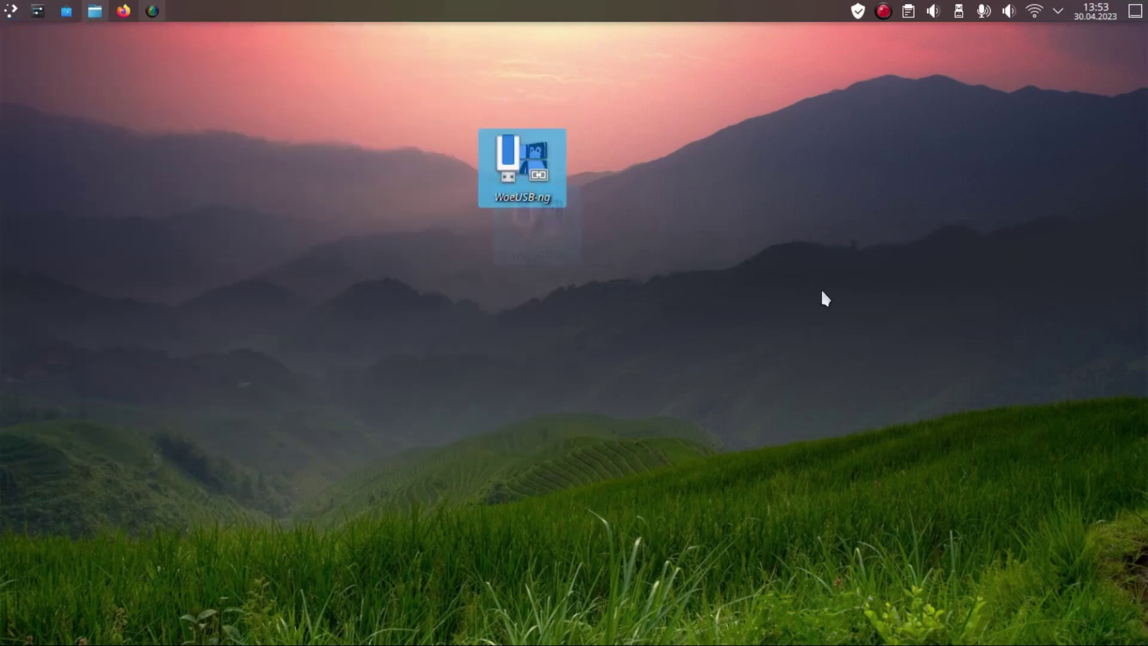
Step: Launch WoeUSB-ng from the desktop shortcut, authenticating with the administrator password
{"action": "left_click", "coordinate": [529, 169]}
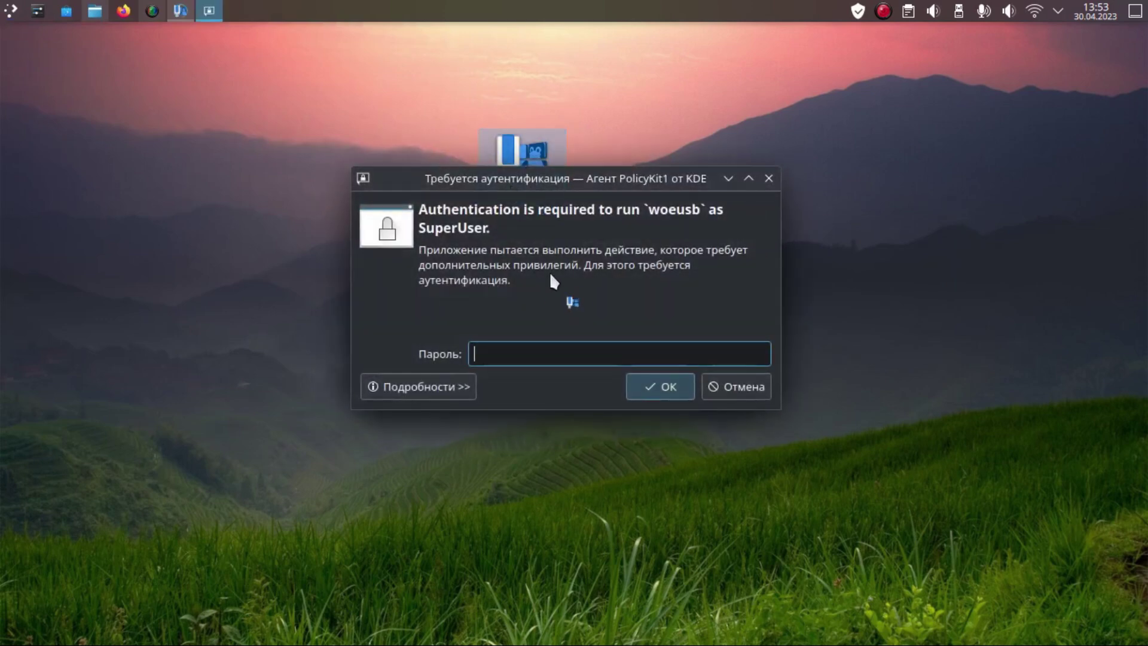
{"action": "type", "text": "x"}
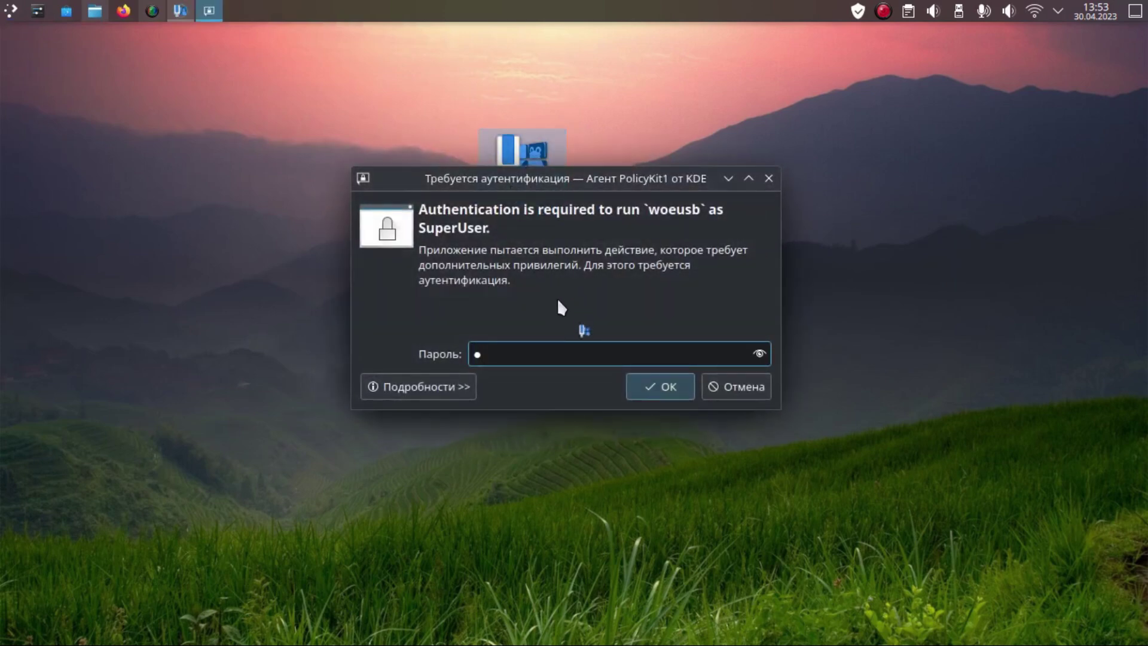
{"action": "key", "text": "Return"}
{"action": "left_click_drag", "start_coordinate": [541, 105], "coordinate": [411, 97]}
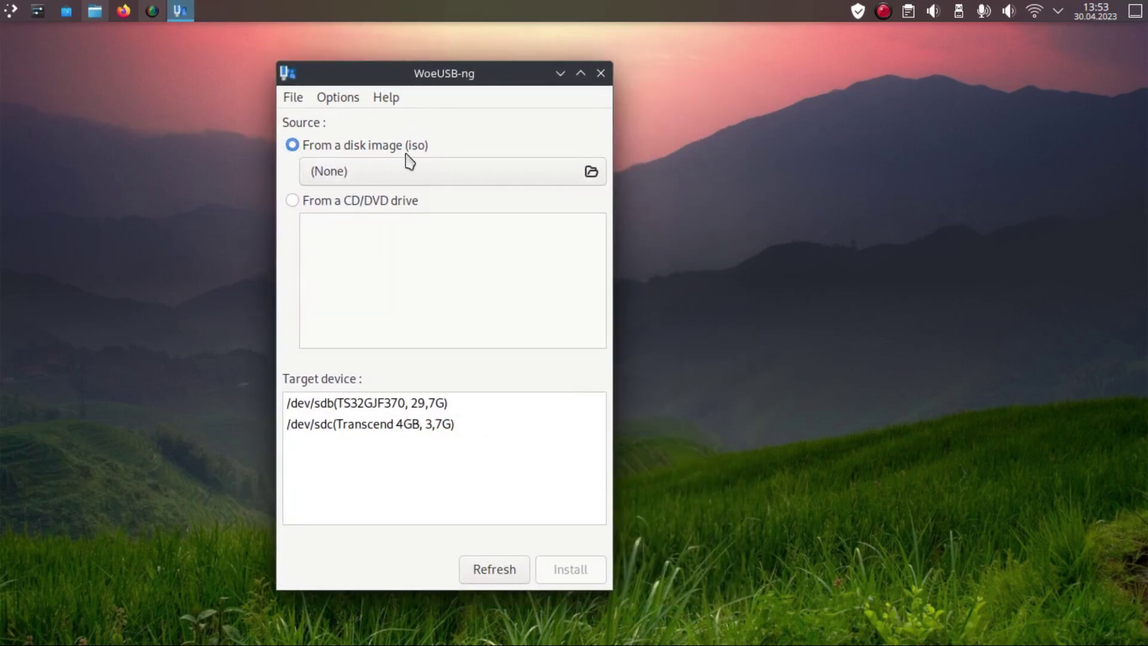
{"action": "left_click", "coordinate": [437, 179]}
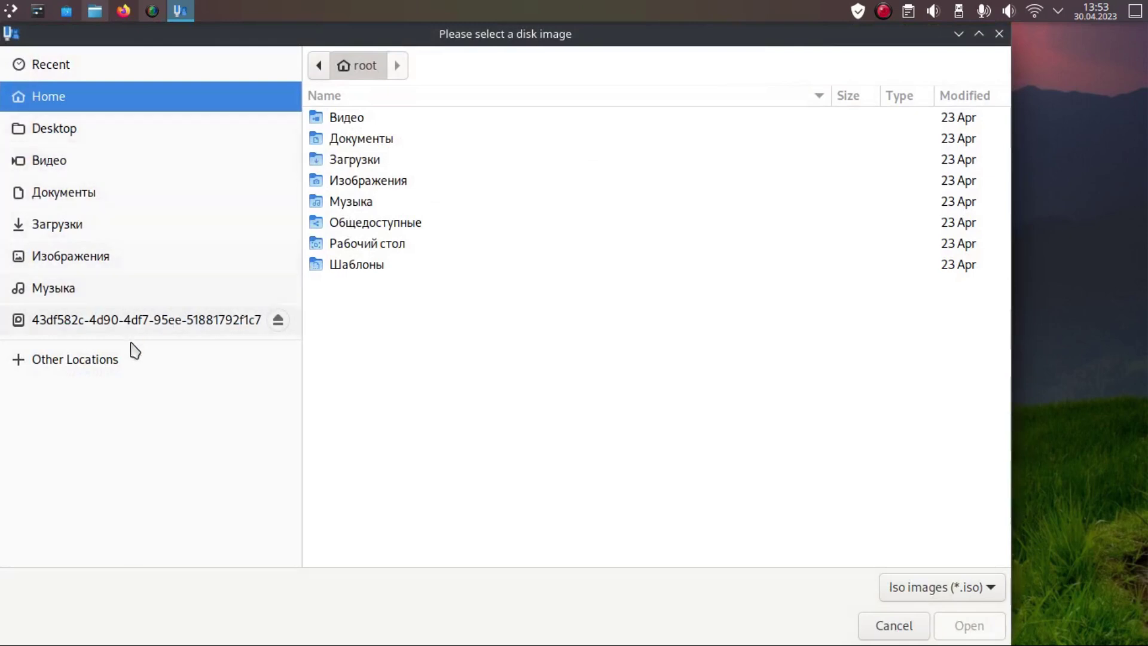
{"action": "left_click", "coordinate": [130, 361]}
{"action": "left_click", "coordinate": [121, 317]}
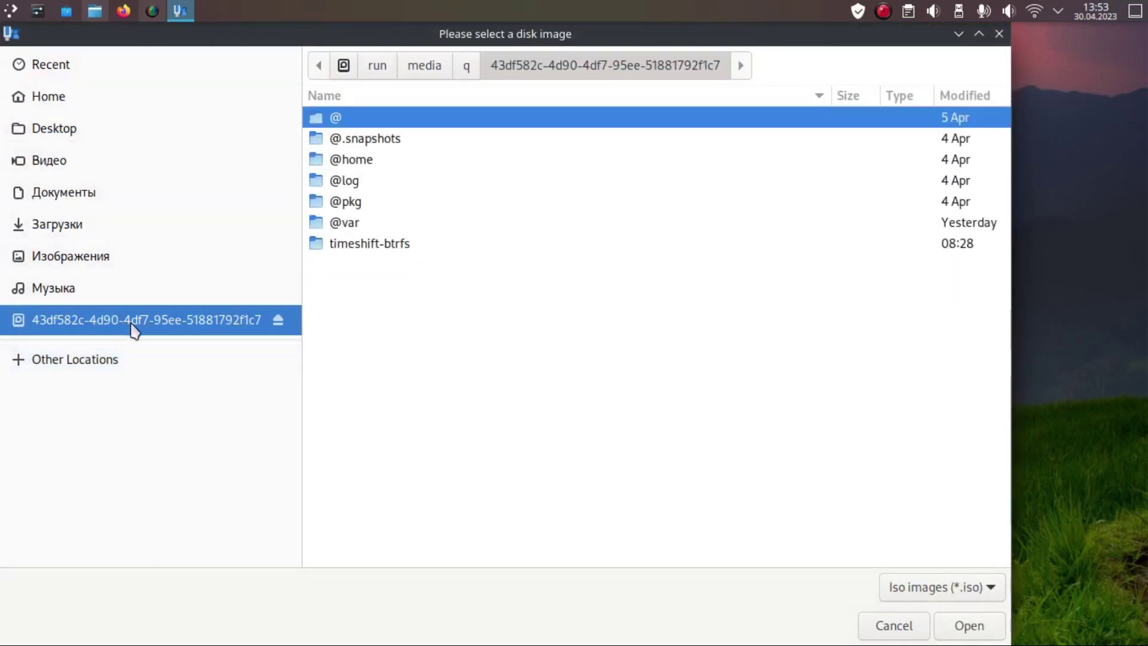
{"action": "double_click", "coordinate": [384, 162]}
{"action": "double_click", "coordinate": [353, 120]}
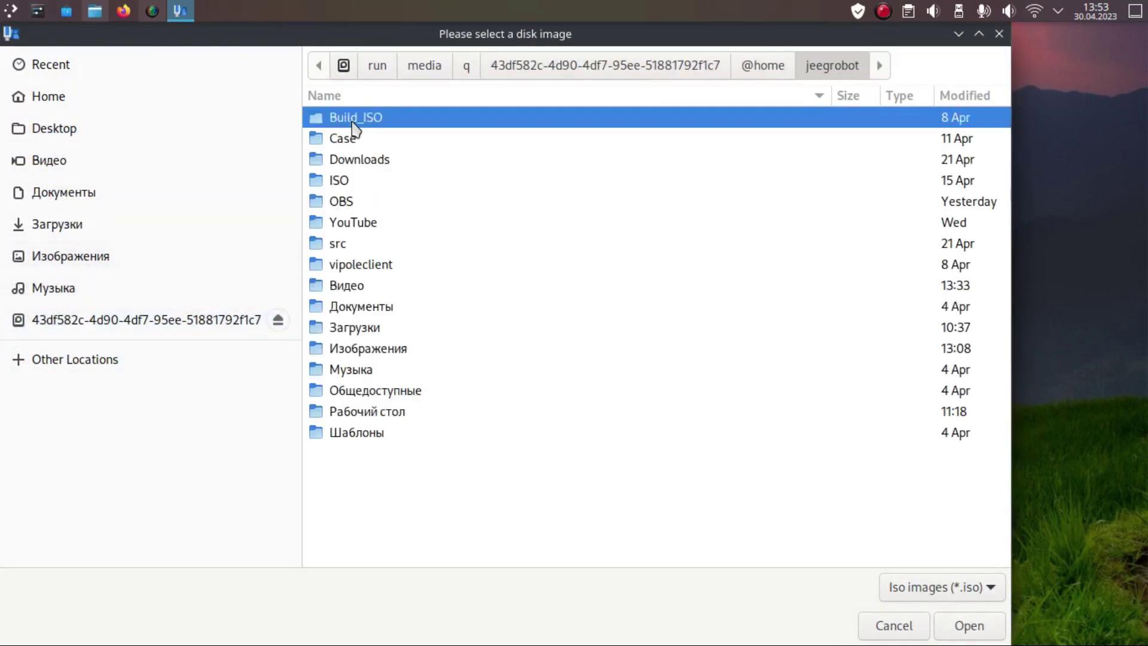
{"action": "double_click", "coordinate": [334, 180]}
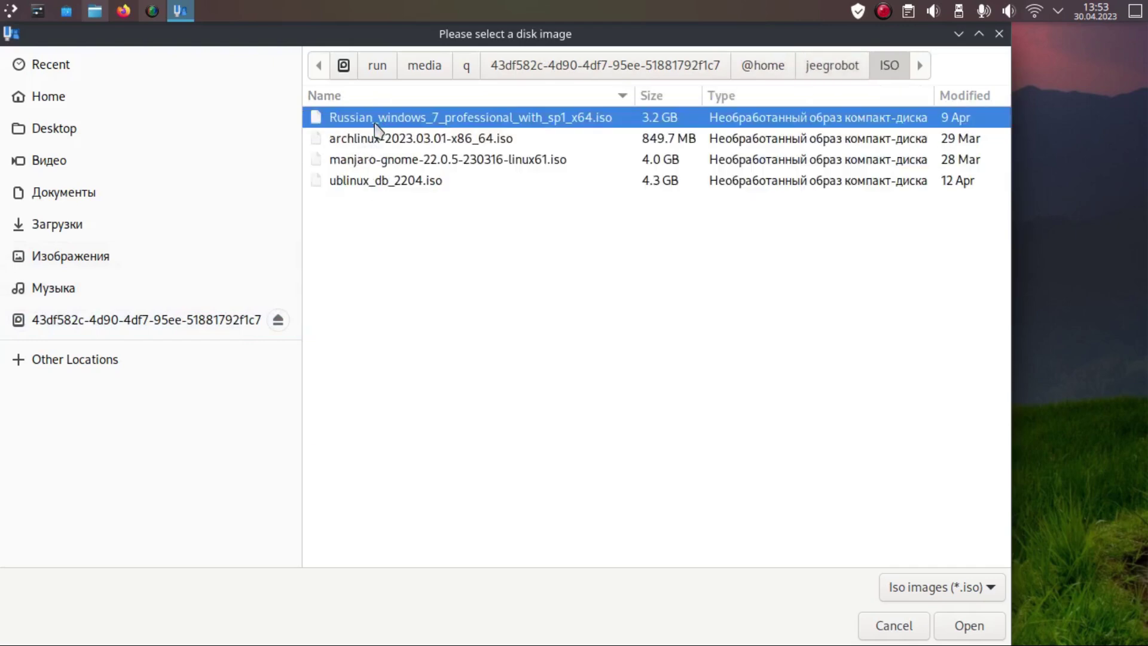
{"action": "left_click", "coordinate": [971, 625]}
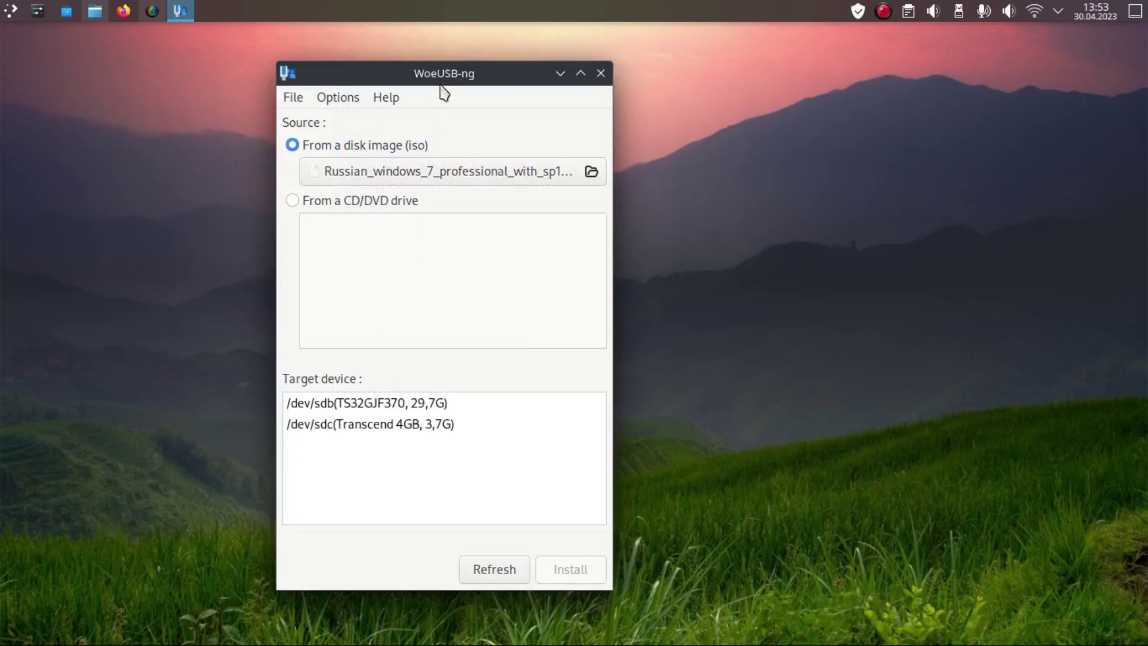
{"action": "left_click_drag", "start_coordinate": [442, 73], "coordinate": [468, 61]}
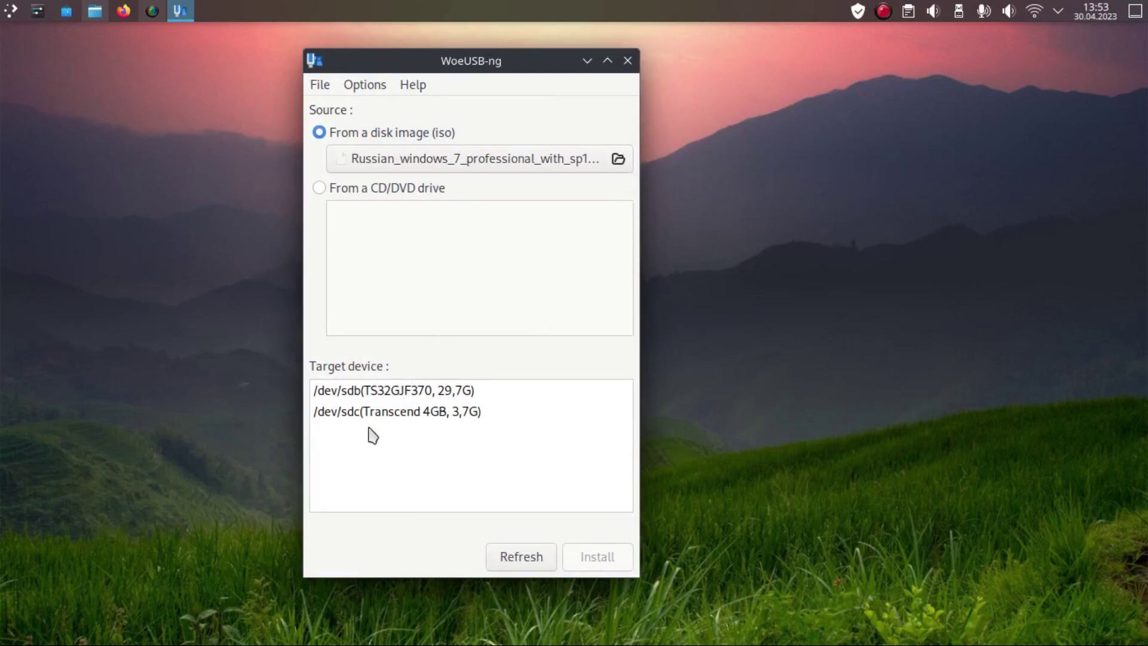
{"action": "left_click", "coordinate": [416, 422]}
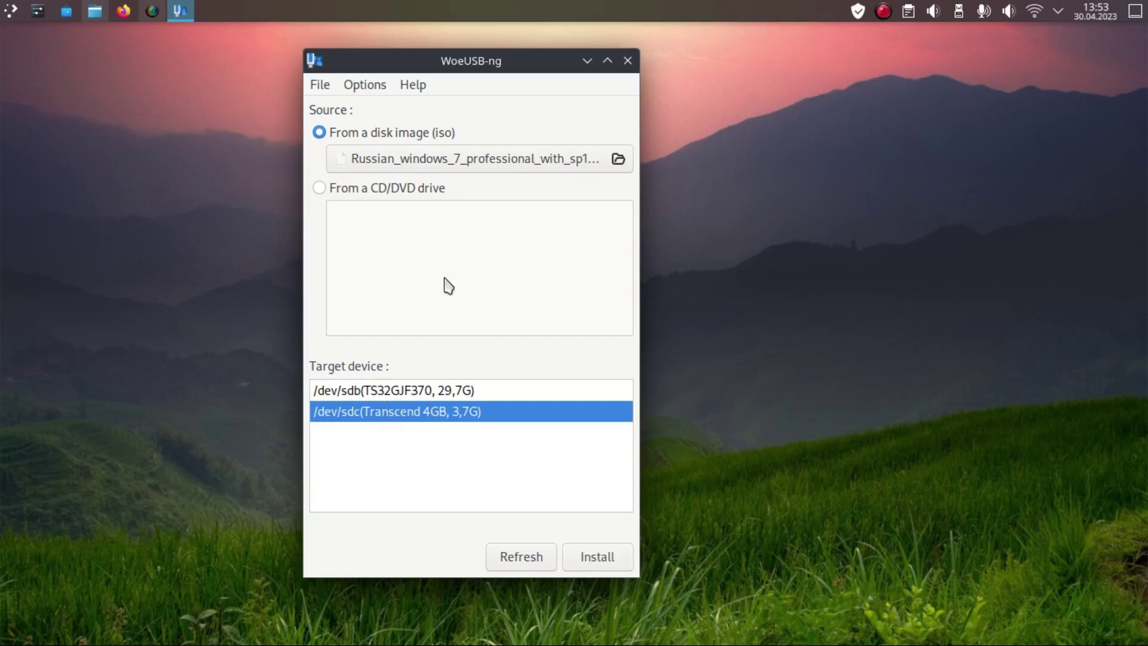
Step: Start installing to /dev/sdc, then cancel the write and close WoeUSB-ng
{"action": "left_click", "coordinate": [600, 565]}
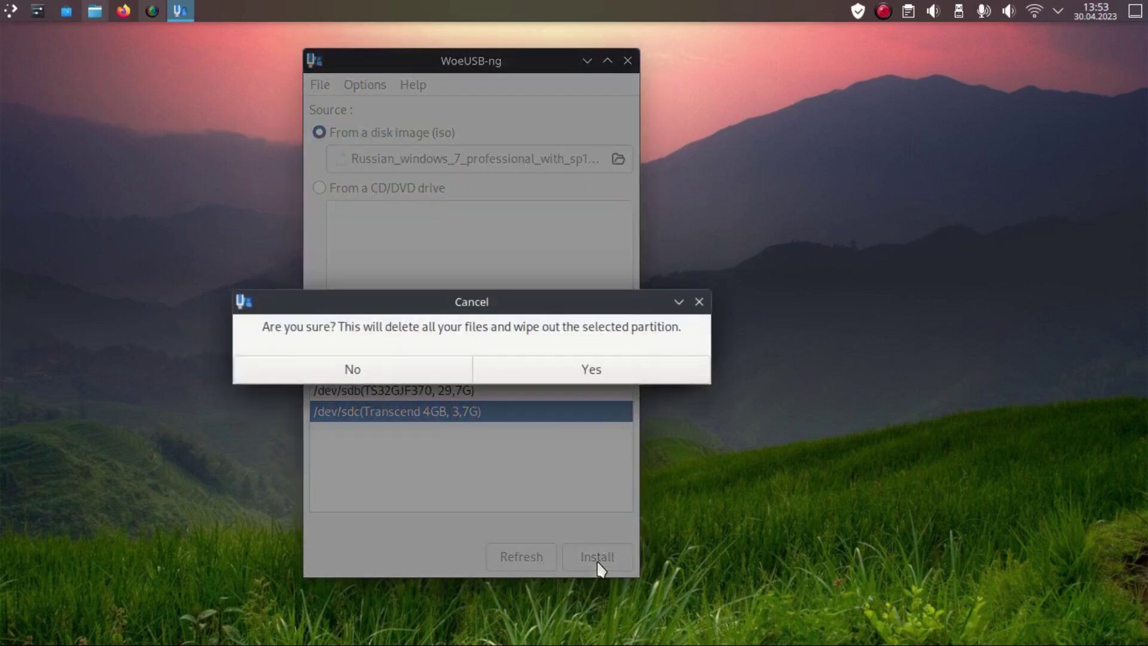
{"action": "left_click", "coordinate": [607, 371]}
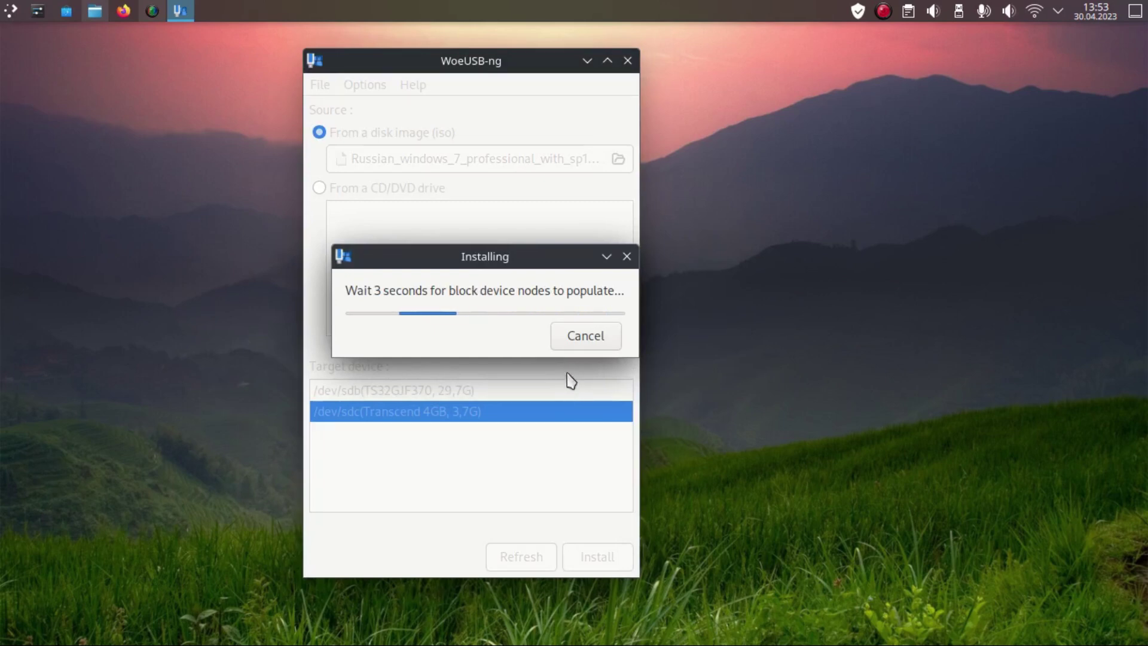
{"action": "left_click", "coordinate": [569, 340]}
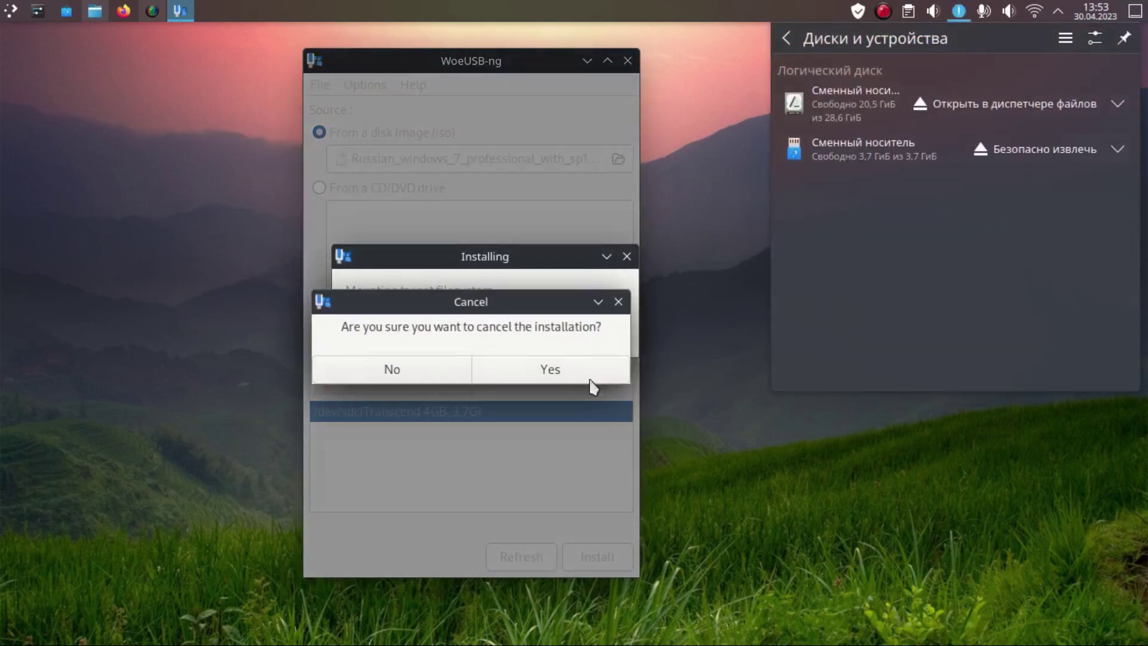
{"action": "left_click", "coordinate": [559, 371]}
{"action": "left_click", "coordinate": [504, 376]}
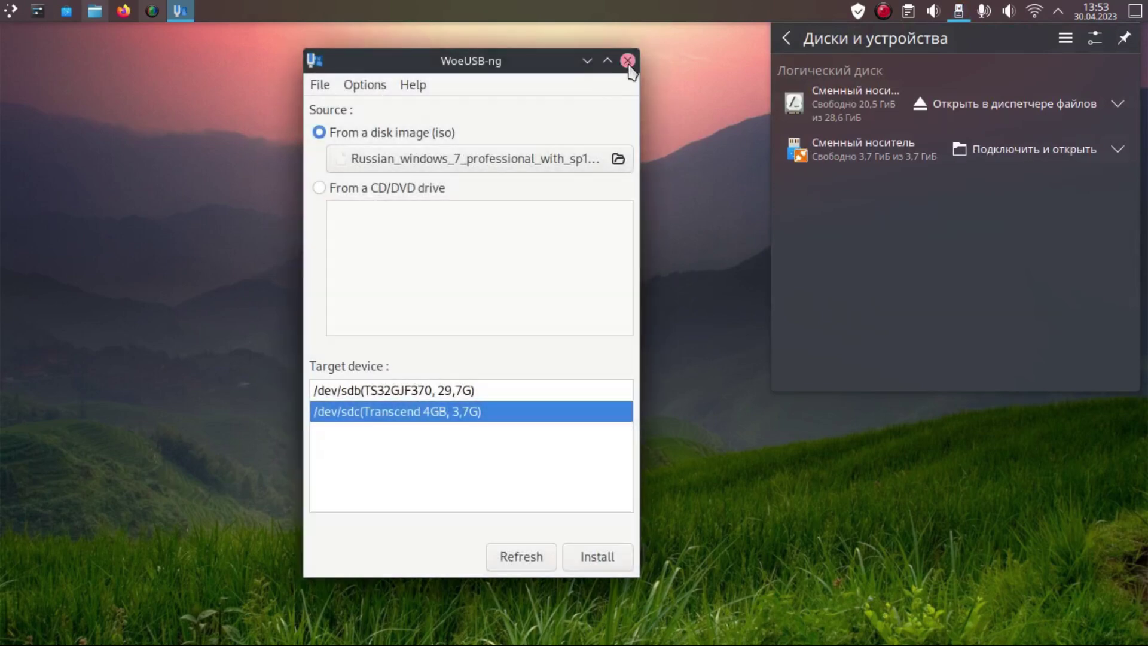
{"action": "left_click", "coordinate": [627, 60]}
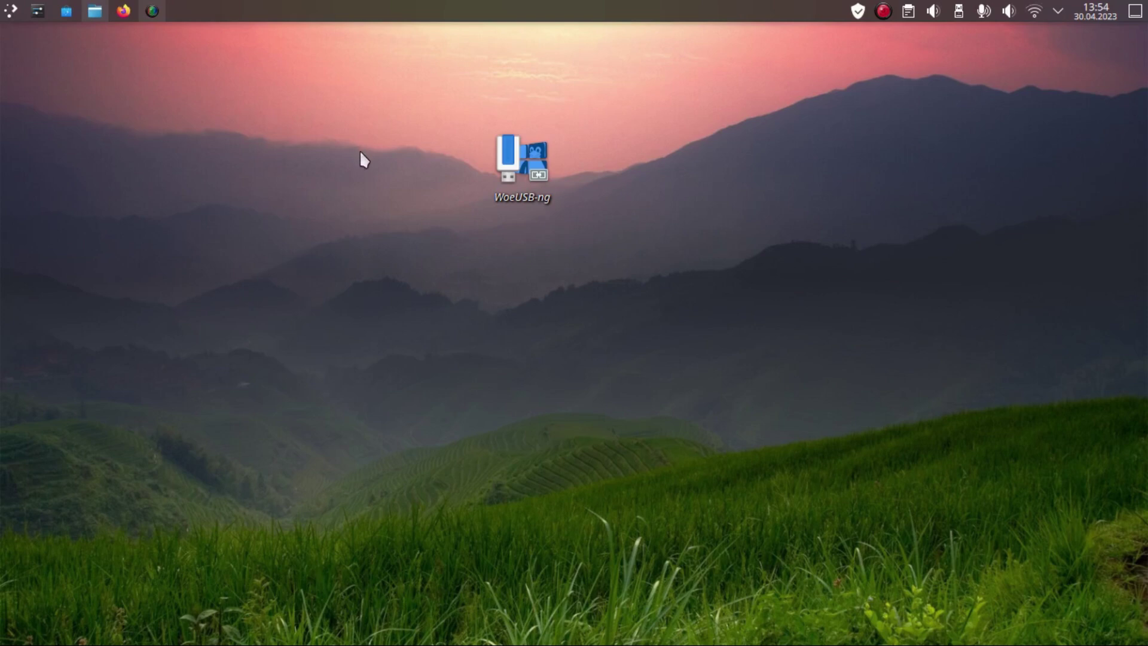
Step: Launch Pamac ('Установка и удаление программ') from the launcher's Favourites
{"action": "left_click", "coordinate": [11, 10]}
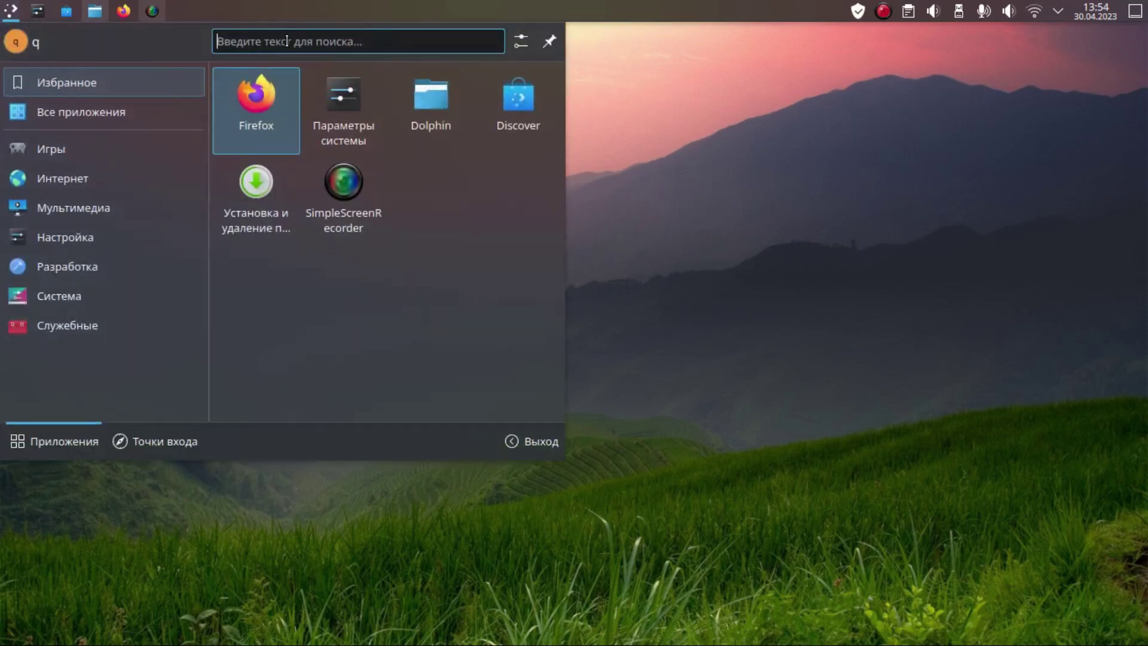
{"action": "type", "text": "g"}
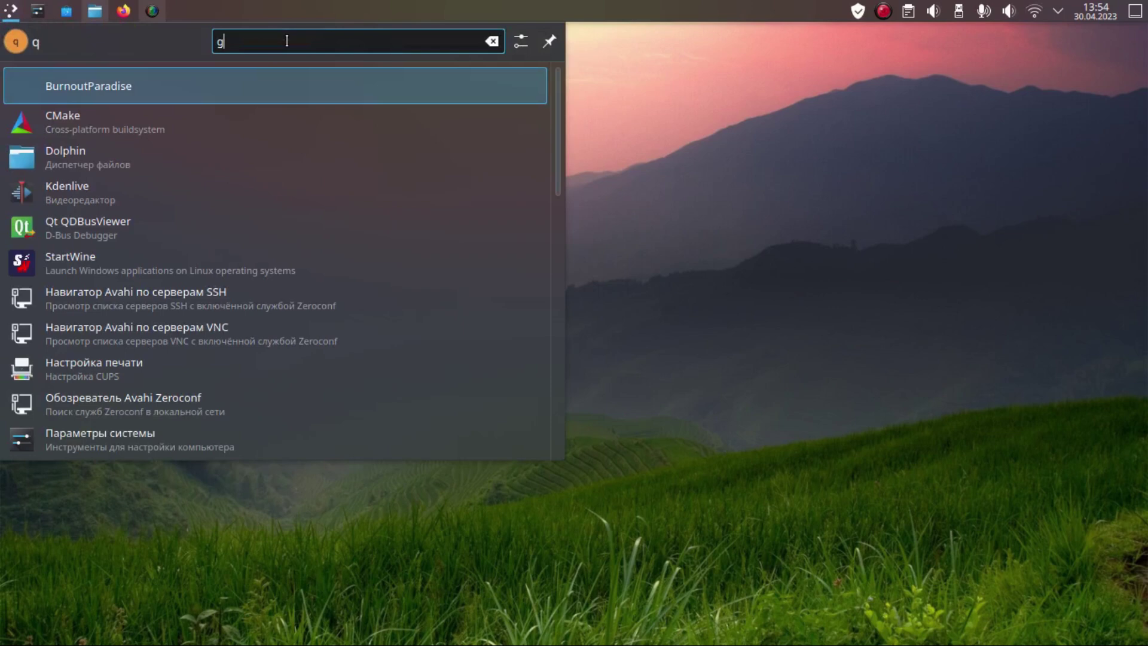
{"action": "type", "text": "pa"}
{"action": "key", "text": "BackSpace"}
{"action": "key", "text": "BackSpace"}
{"action": "key", "text": "BackSpace"}
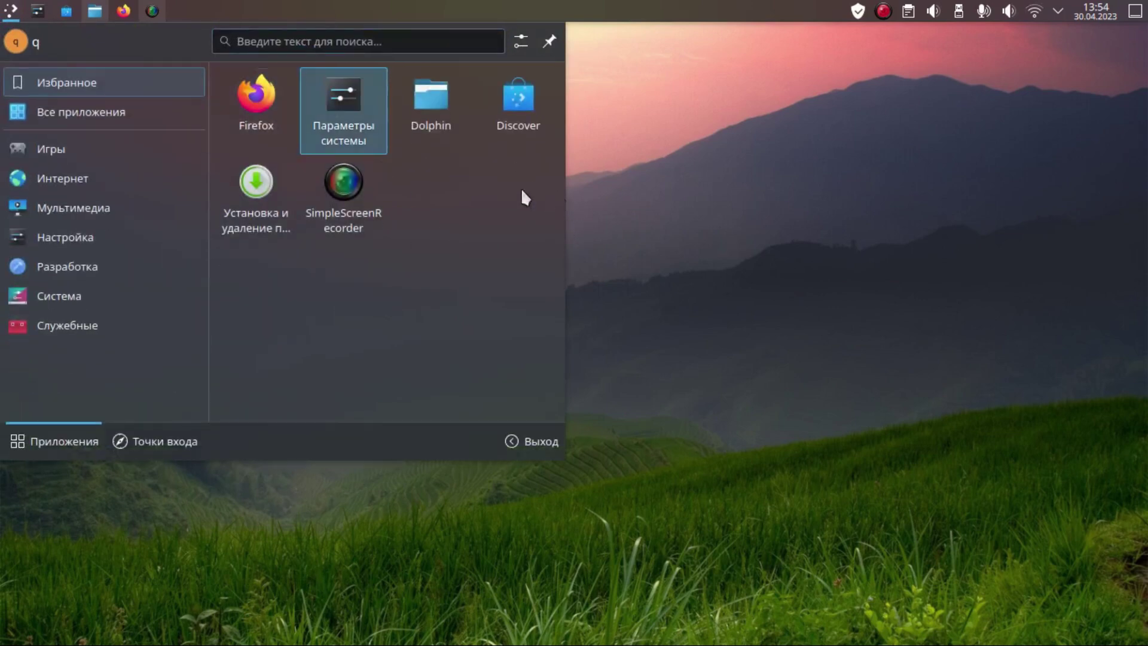
{"action": "left_click", "coordinate": [257, 206]}
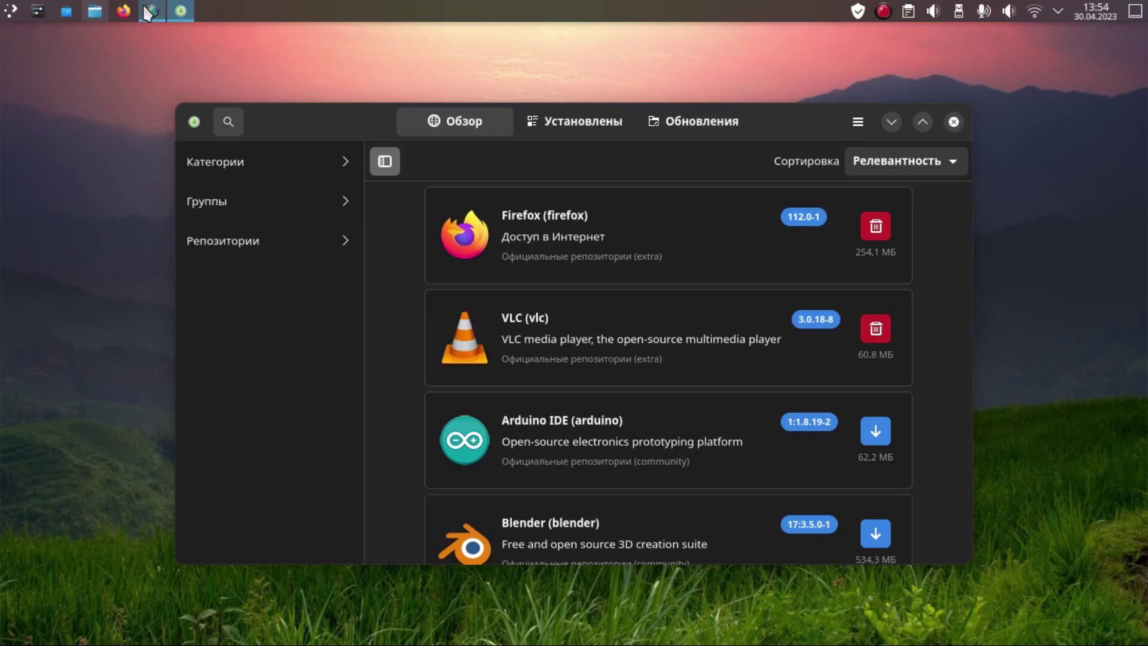
{"action": "left_click", "coordinate": [149, 10]}
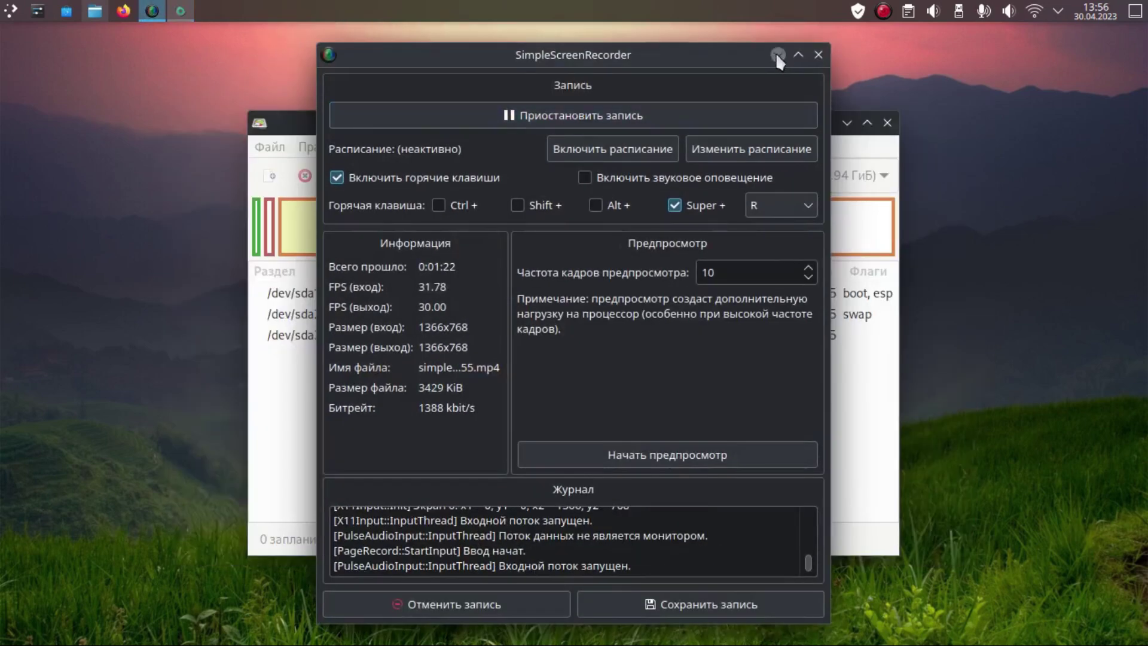
Step: Switch GParted's device selector to the 3.74 GiB /dev/sdc stick
{"action": "left_click", "coordinate": [776, 50]}
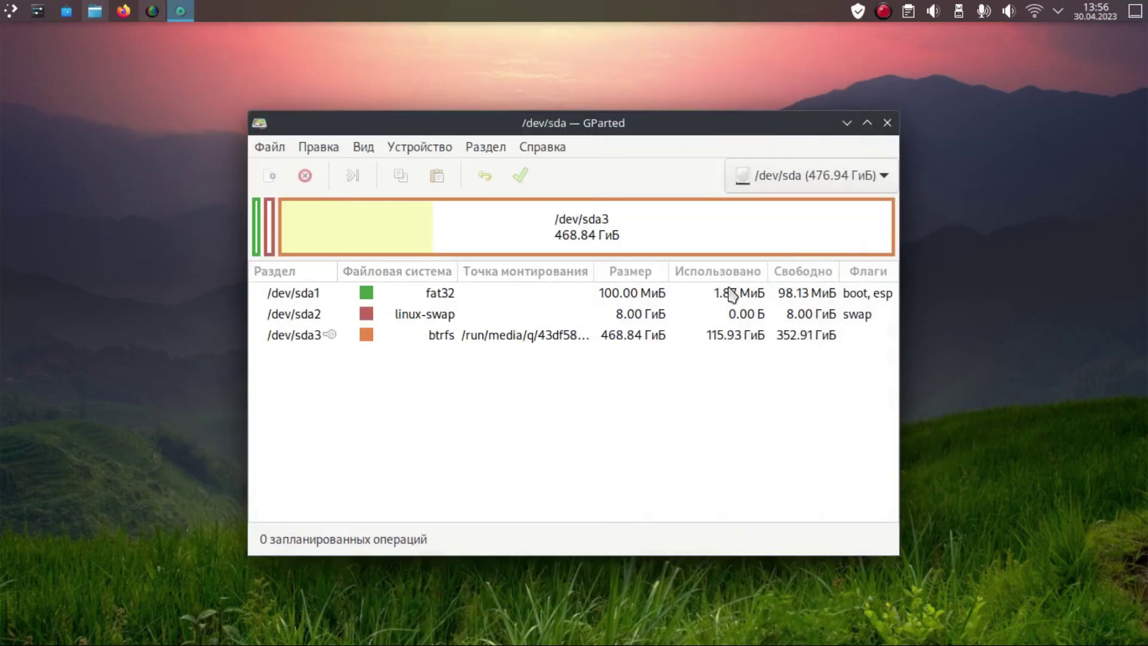
{"action": "left_click", "coordinate": [831, 181]}
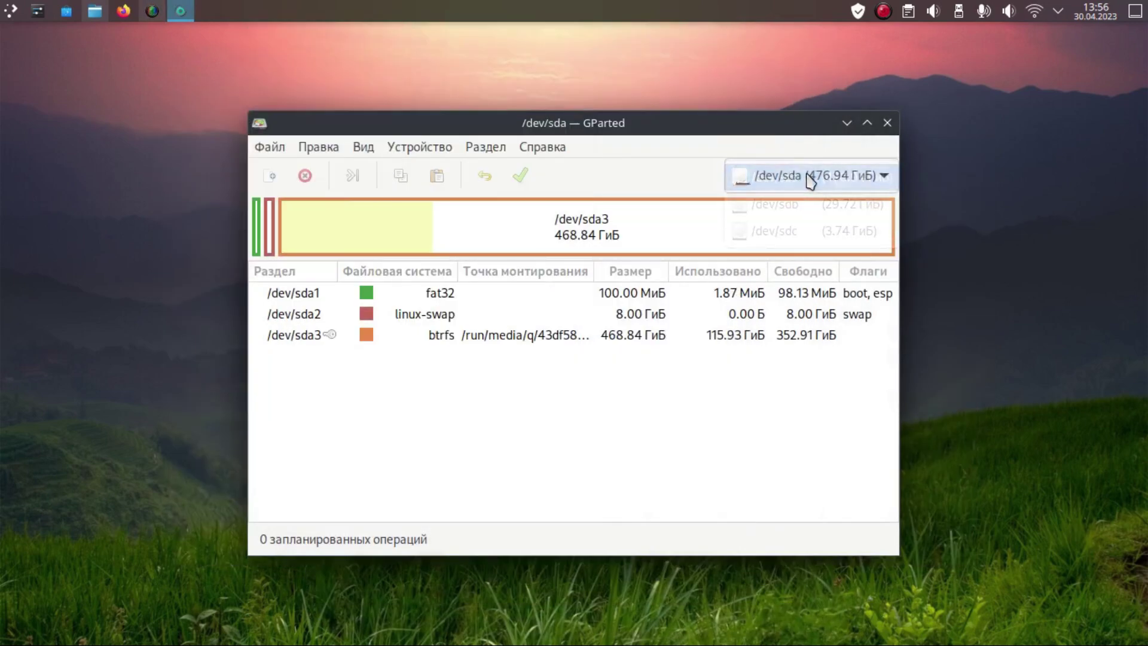
{"action": "left_click", "coordinate": [809, 178]}
{"action": "left_click", "coordinate": [801, 230]}
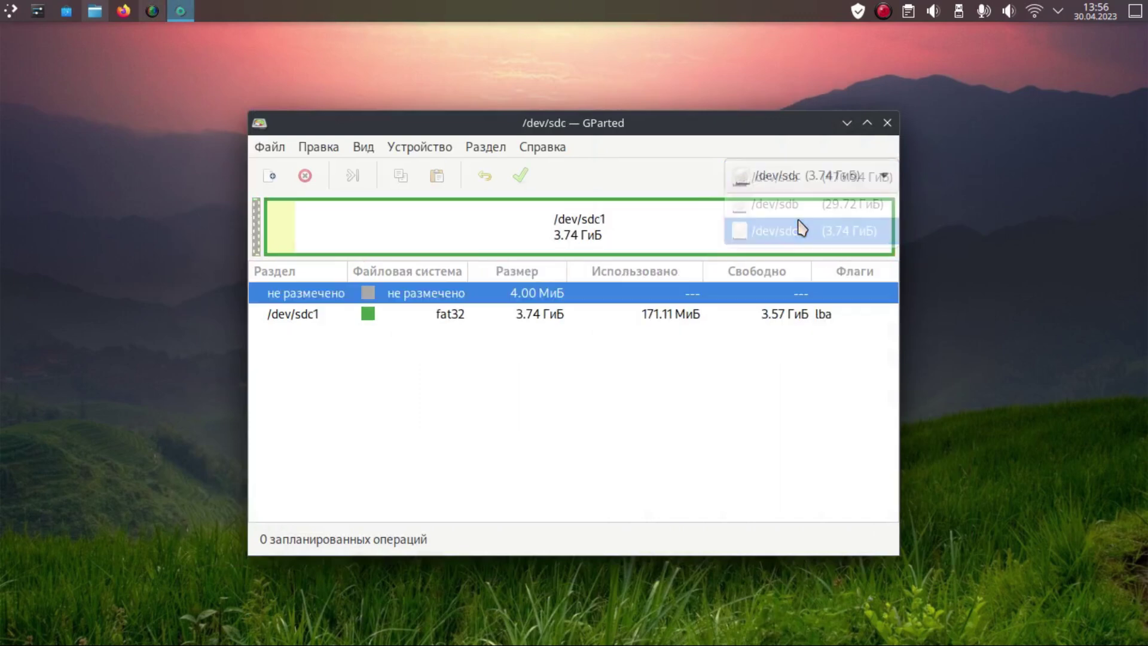
{"action": "left_click_drag", "start_coordinate": [598, 121], "coordinate": [606, 83]}
Step: Inspect the 4.00 MiB unallocated space and the fat32 /dev/sdc1 partition by selecting each
{"action": "left_click", "coordinate": [479, 277]}
{"action": "left_click", "coordinate": [482, 262]}
{"action": "left_click", "coordinate": [472, 282]}
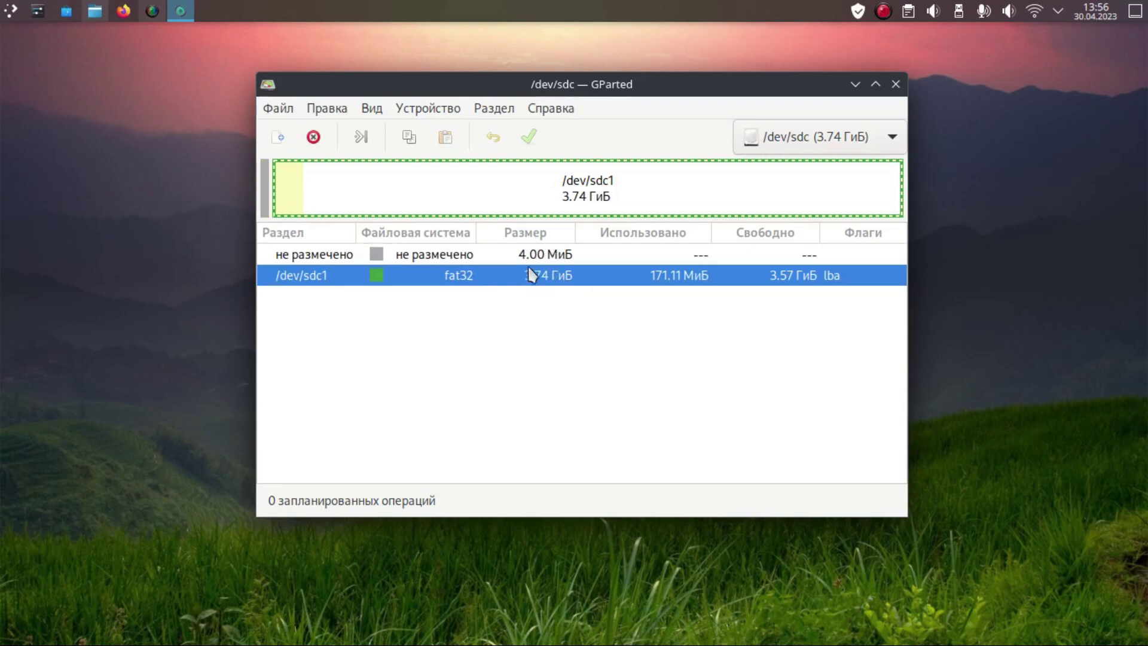
{"action": "left_click", "coordinate": [536, 253]}
{"action": "left_click", "coordinate": [537, 276]}
{"action": "left_click_drag", "start_coordinate": [530, 84], "coordinate": [483, 74]}
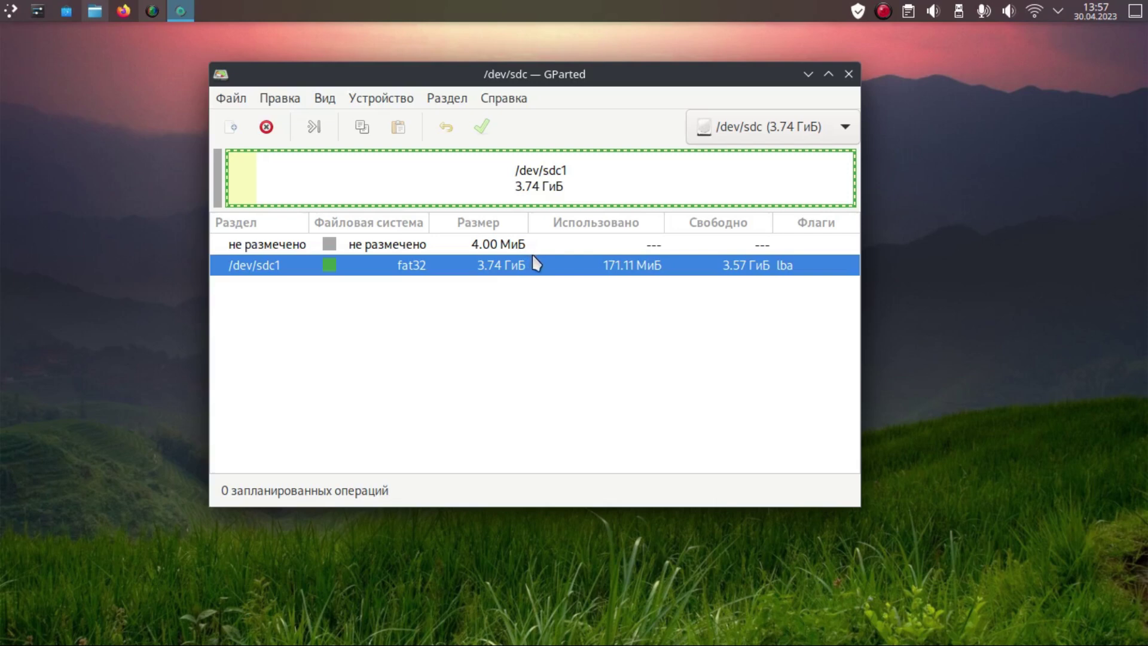
{"action": "left_click", "coordinate": [513, 245]}
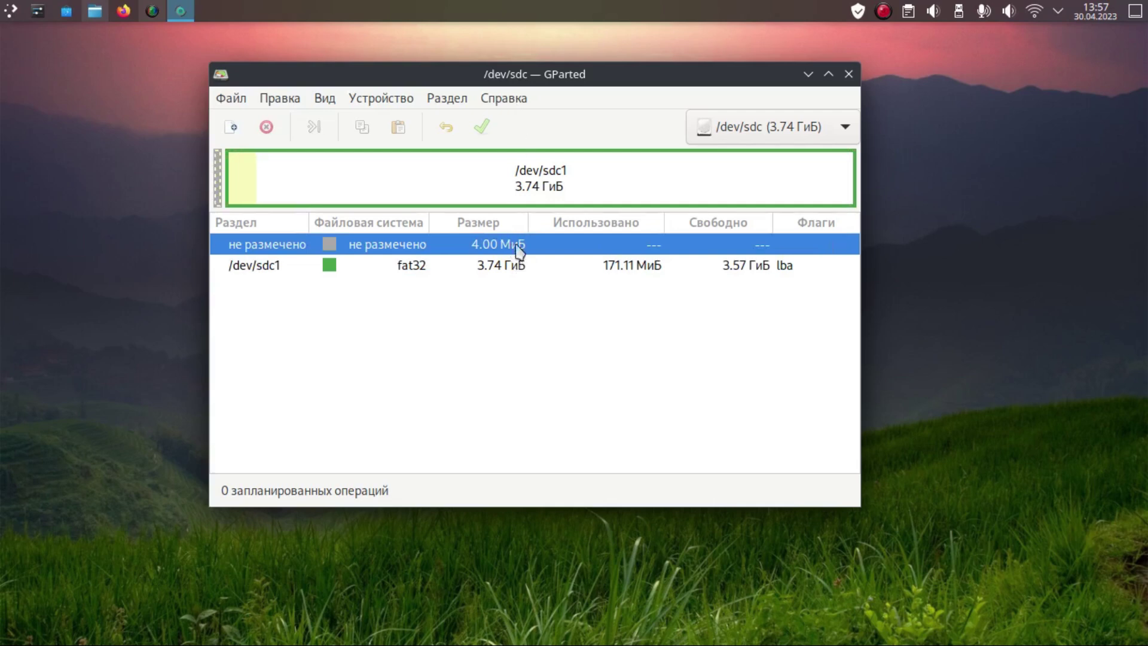
{"action": "left_click", "coordinate": [502, 264]}
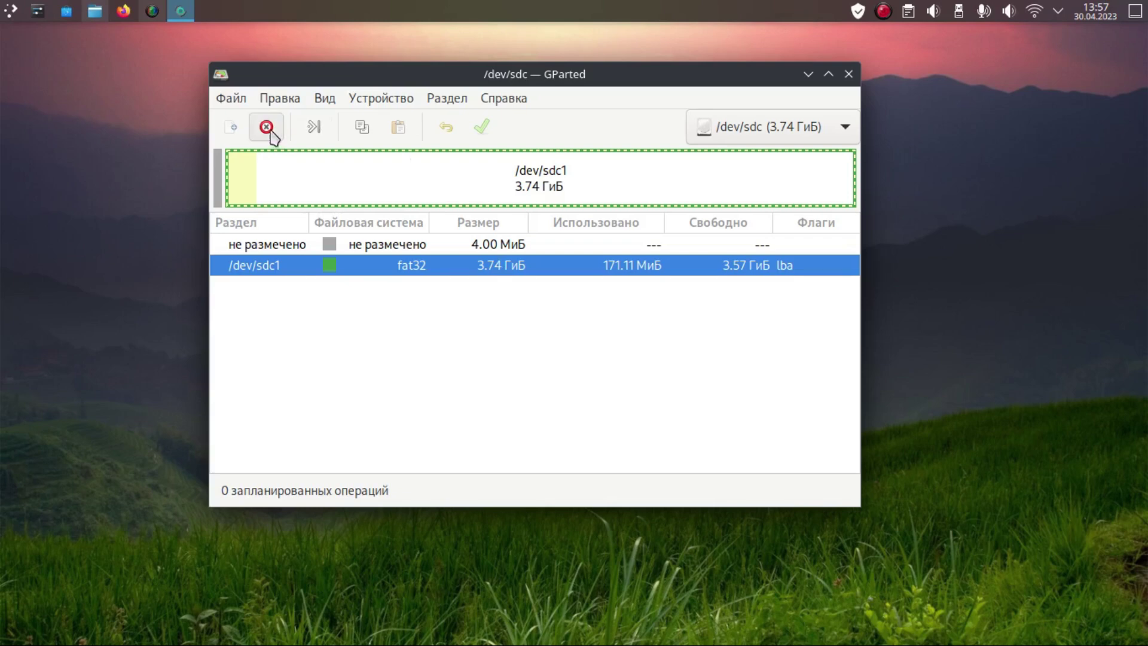
Step: Delete the fat32 partition /dev/sdc1 and apply the change, leaving the stick unallocated
{"action": "left_click", "coordinate": [267, 127]}
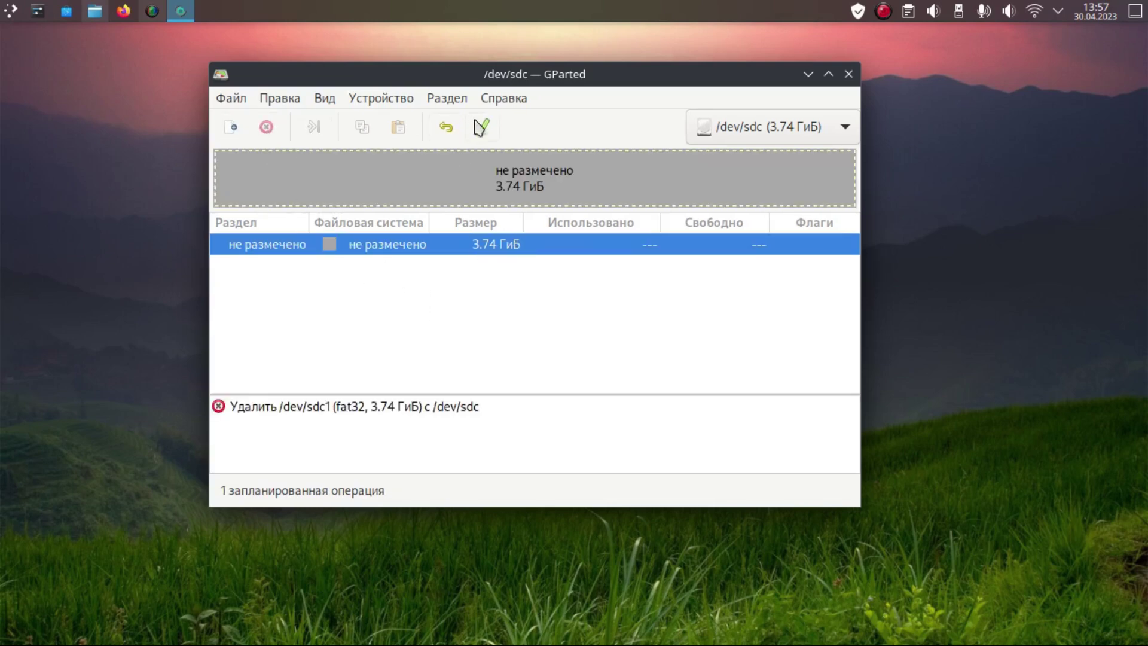
{"action": "left_click", "coordinate": [481, 127]}
{"action": "left_click", "coordinate": [629, 374]}
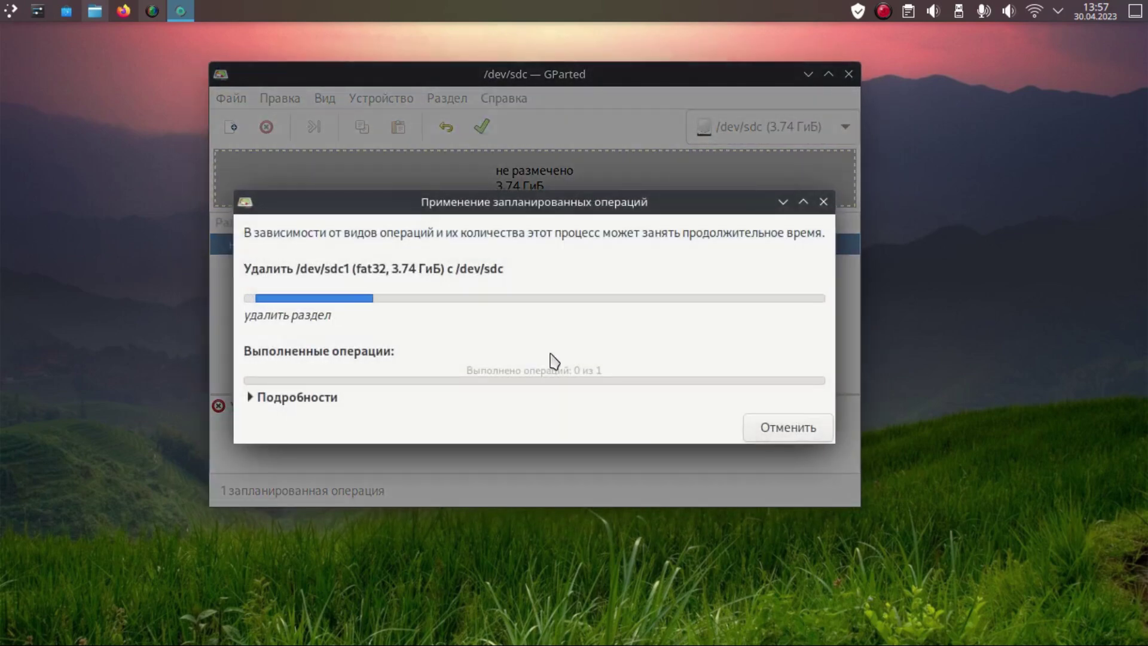
{"action": "left_click", "coordinate": [741, 429]}
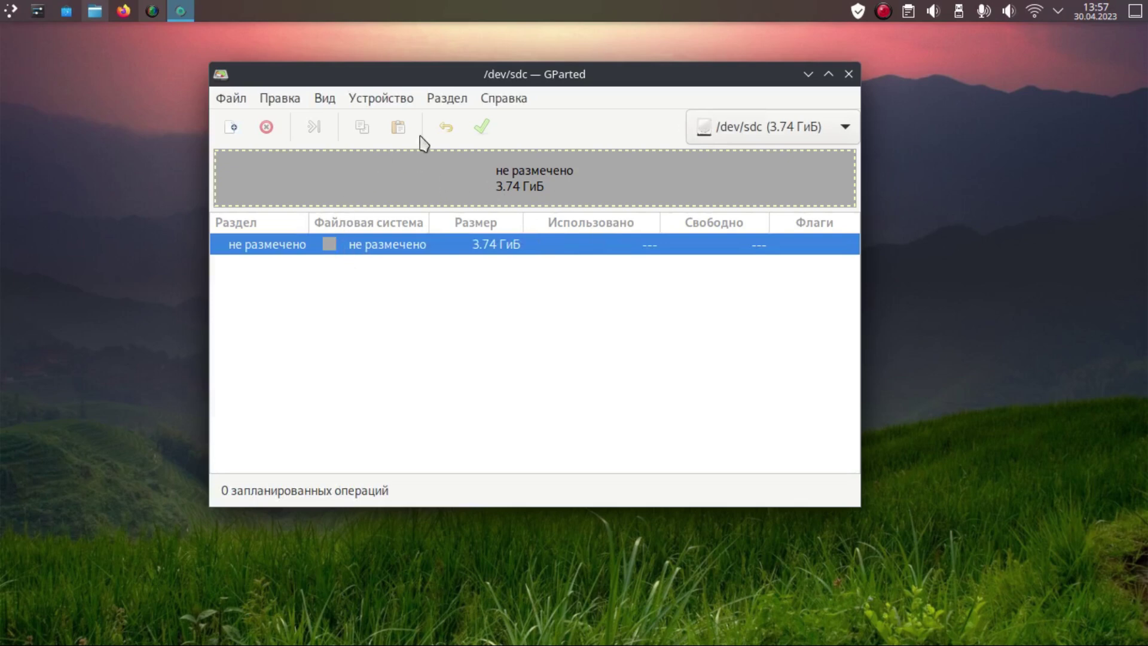
{"action": "left_click", "coordinate": [382, 99]}
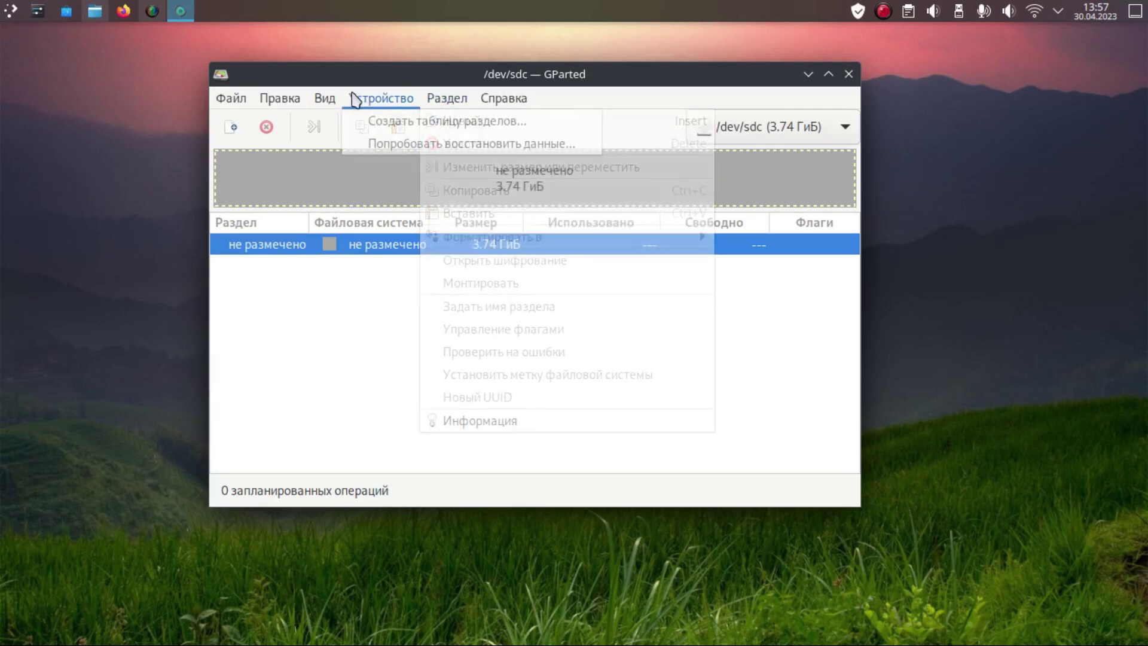
Step: Create a new fat32 partition filling the 3.74 GiB free space on /dev/sdc and apply it
{"action": "mouse_move", "coordinate": [445, 101]}
{"action": "left_click", "coordinate": [449, 123]}
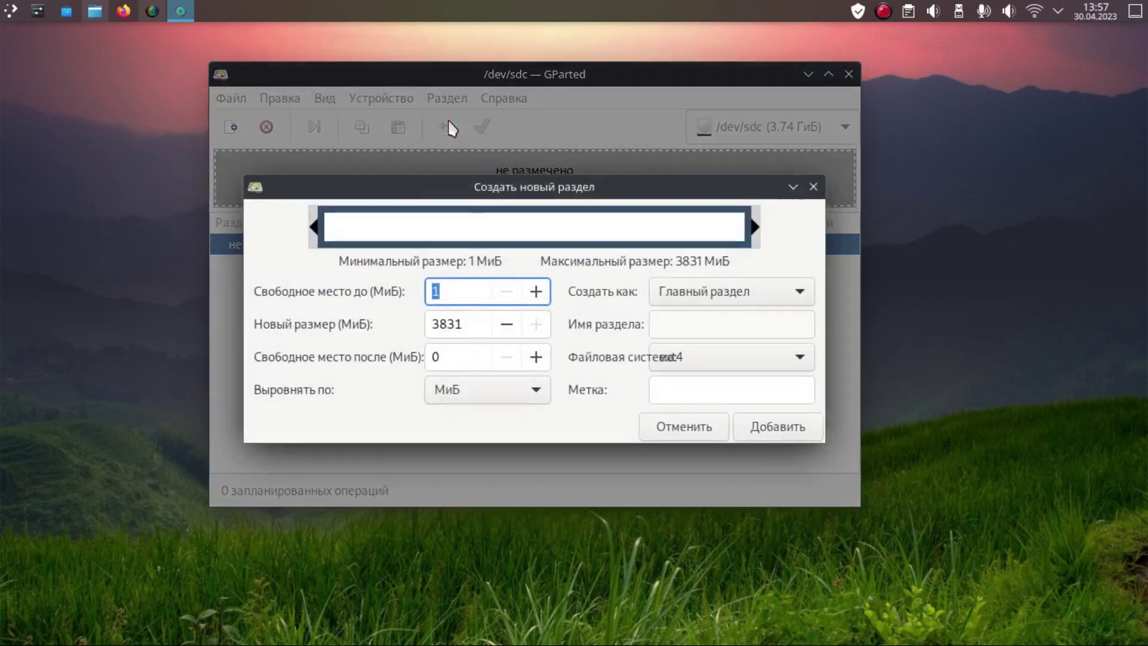
{"action": "left_click", "coordinate": [686, 358]}
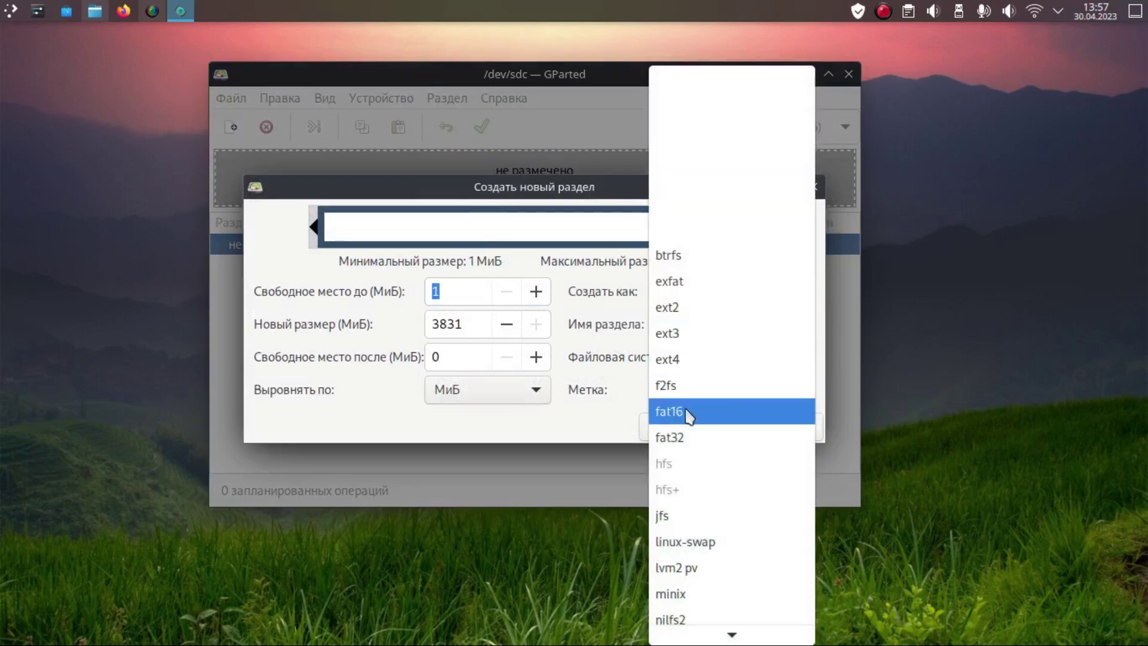
{"action": "left_click", "coordinate": [691, 437]}
{"action": "left_click", "coordinate": [758, 428]}
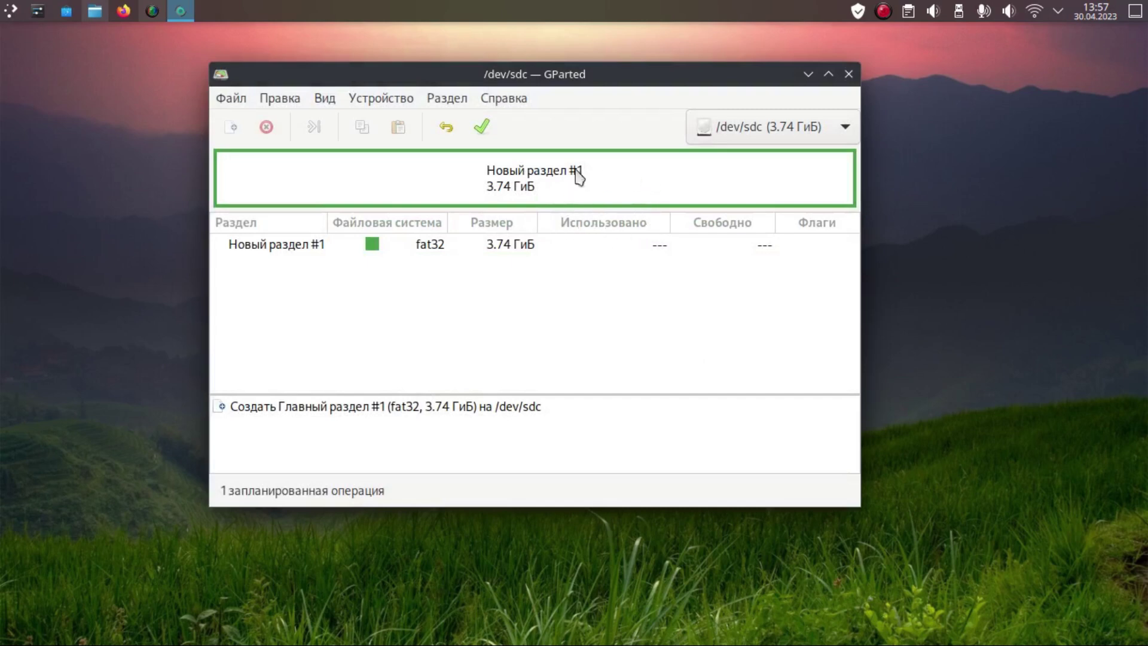
{"action": "left_click", "coordinate": [484, 126]}
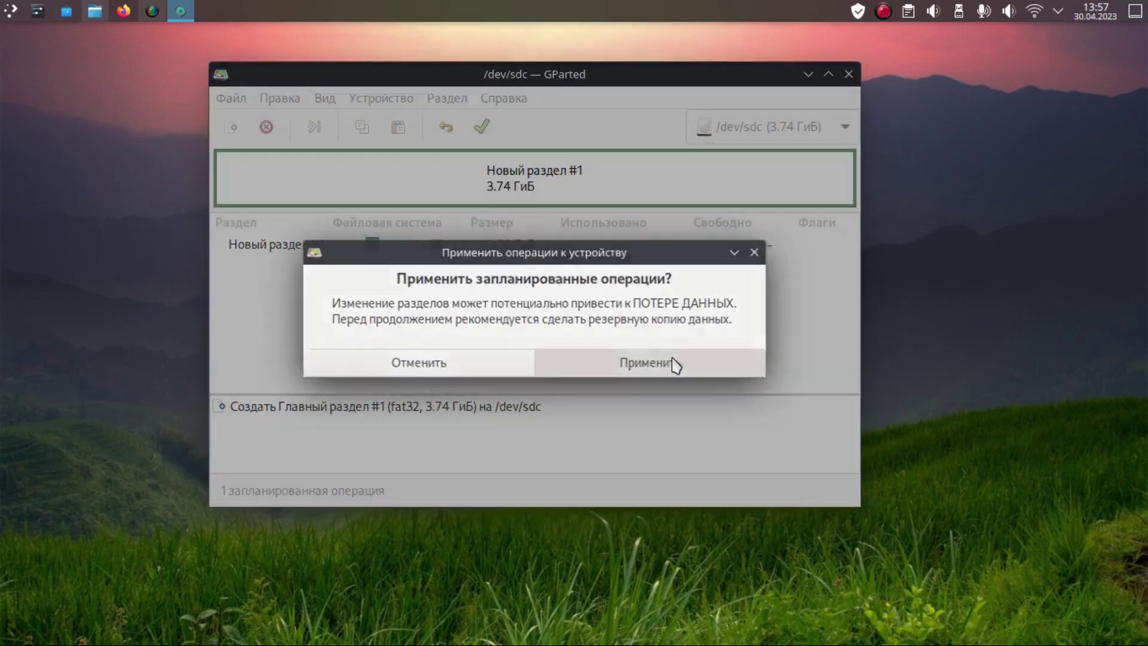
{"action": "left_click", "coordinate": [671, 364]}
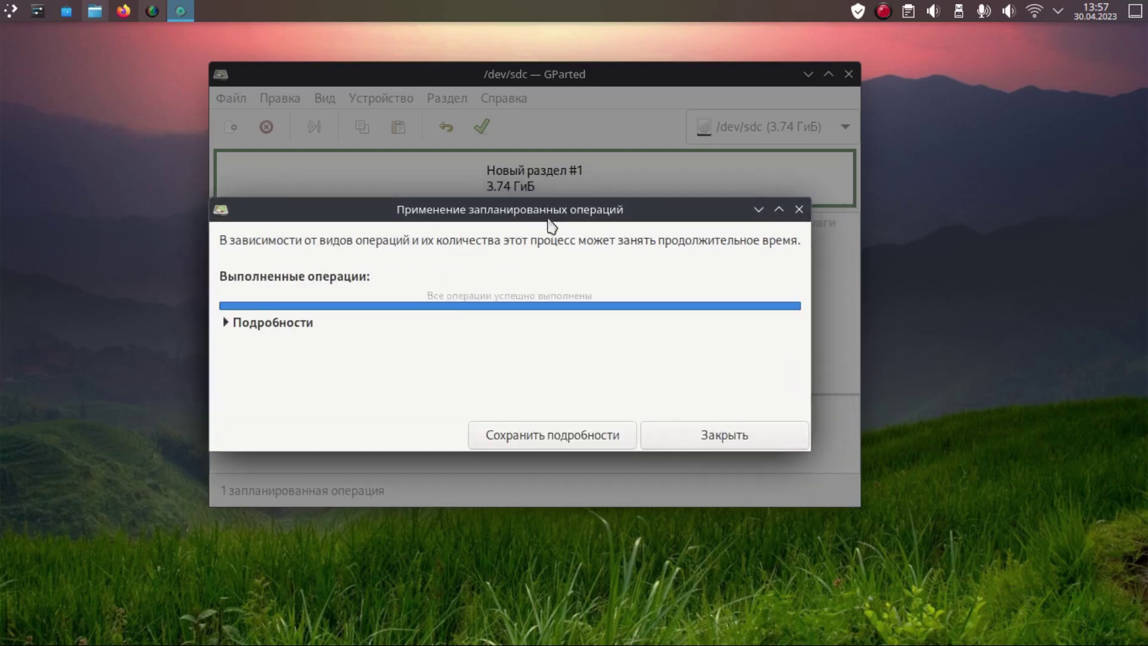
{"action": "left_click", "coordinate": [710, 448]}
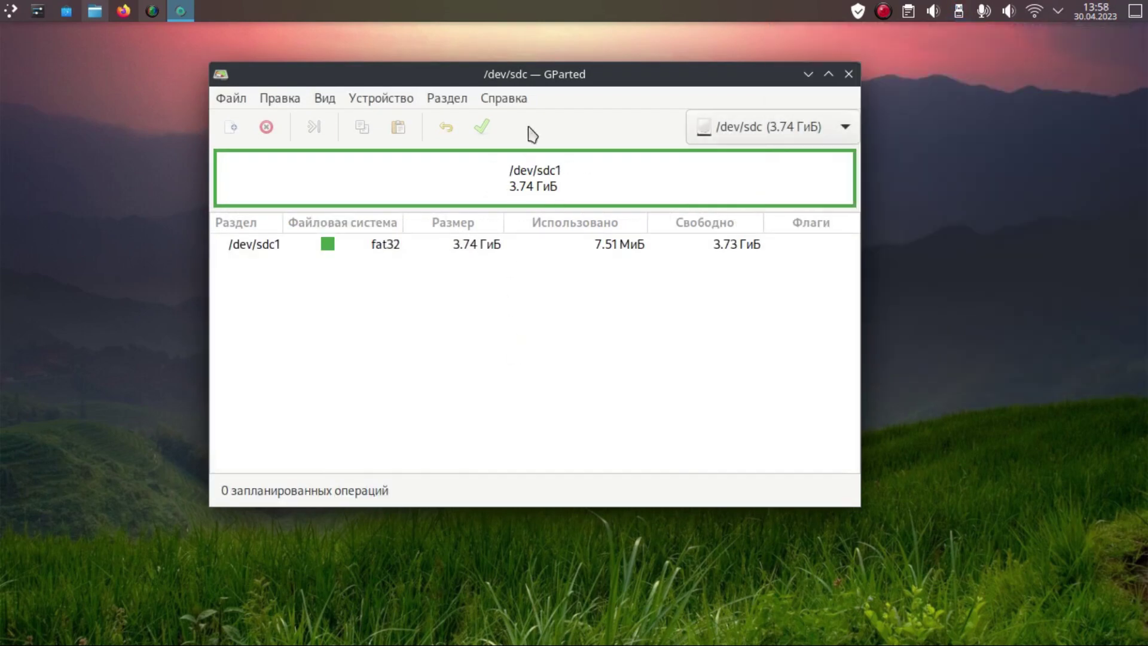
Step: Create a new msdos partition table on /dev/sdc
{"action": "left_click", "coordinate": [448, 98]}
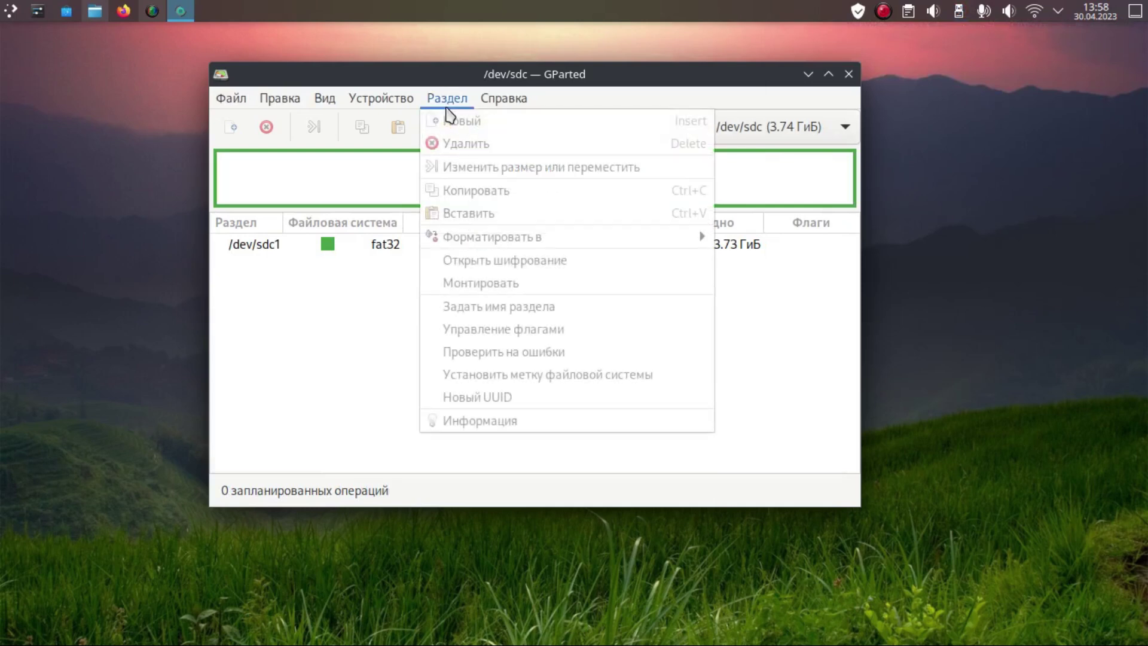
{"action": "left_click", "coordinate": [442, 100]}
{"action": "left_click", "coordinate": [374, 102]}
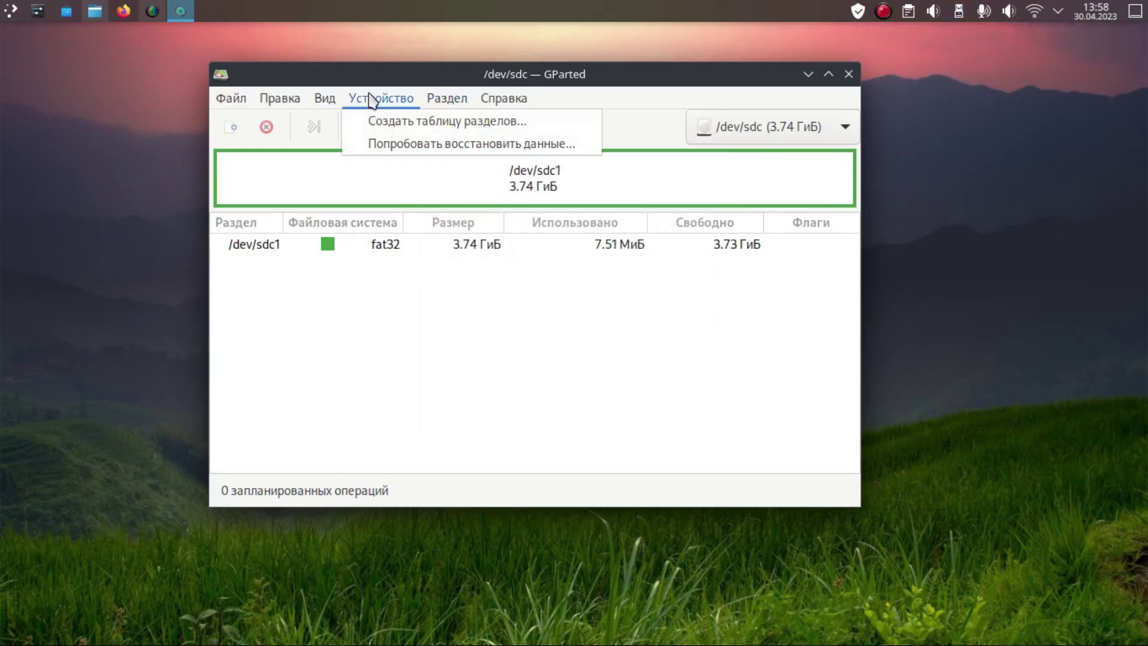
{"action": "left_click", "coordinate": [374, 126]}
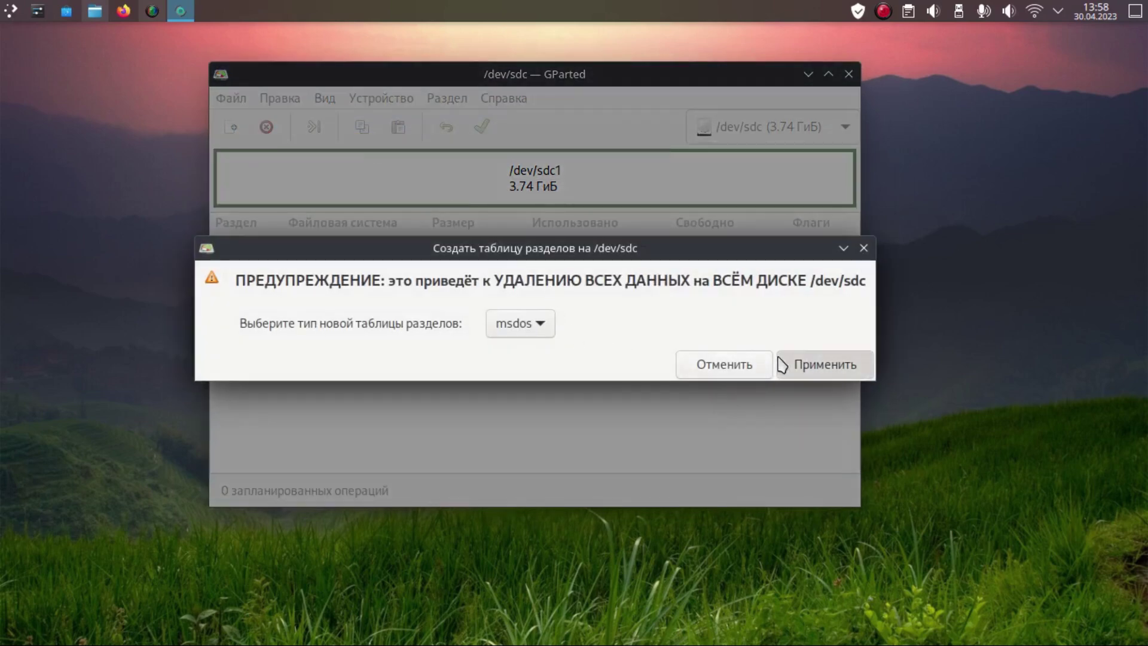
{"action": "key", "text": "Return"}
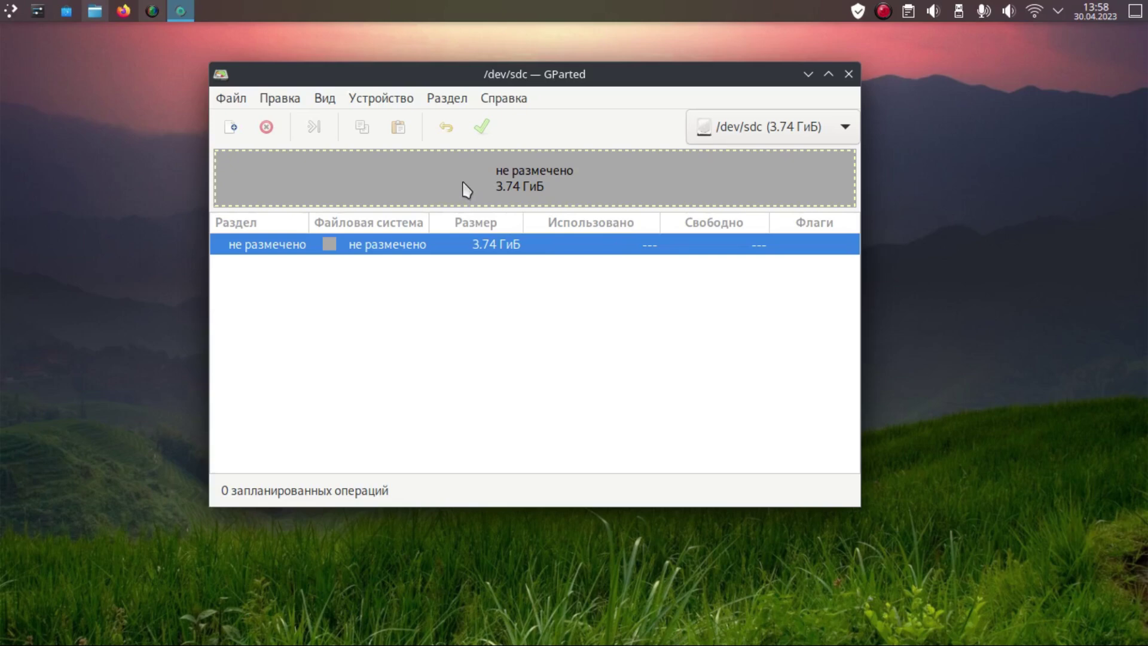
Step: Add a fat32 partition spanning the unallocated space, apply it, and close GParted
{"action": "right_click", "coordinate": [484, 180]}
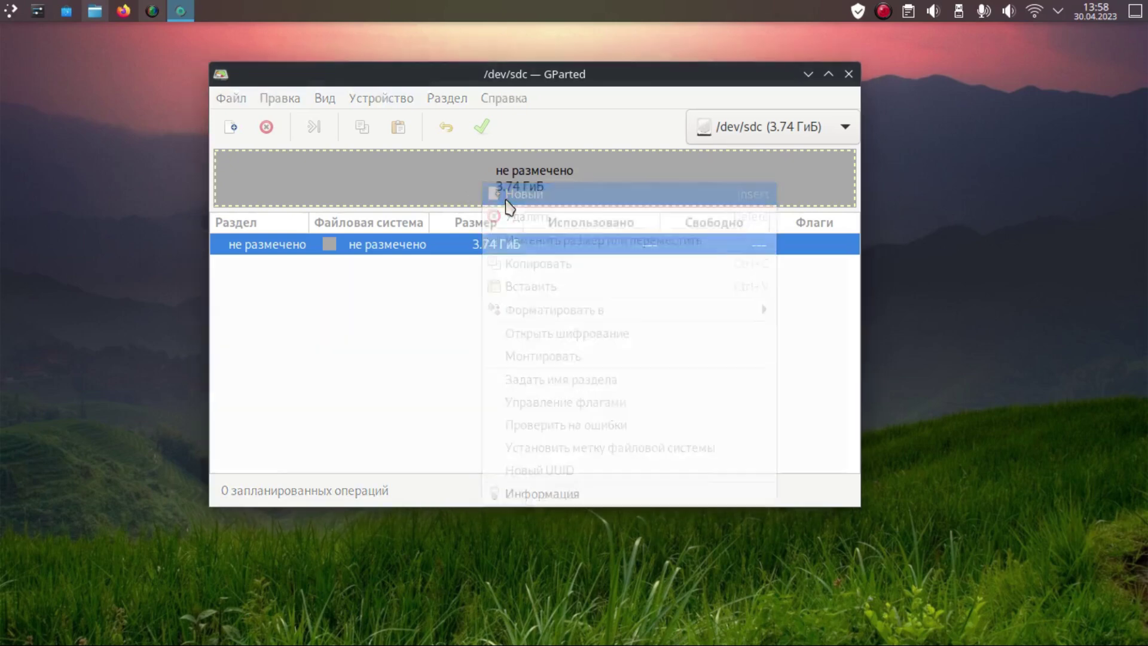
{"action": "left_click", "coordinate": [505, 201]}
{"action": "left_click", "coordinate": [734, 366]}
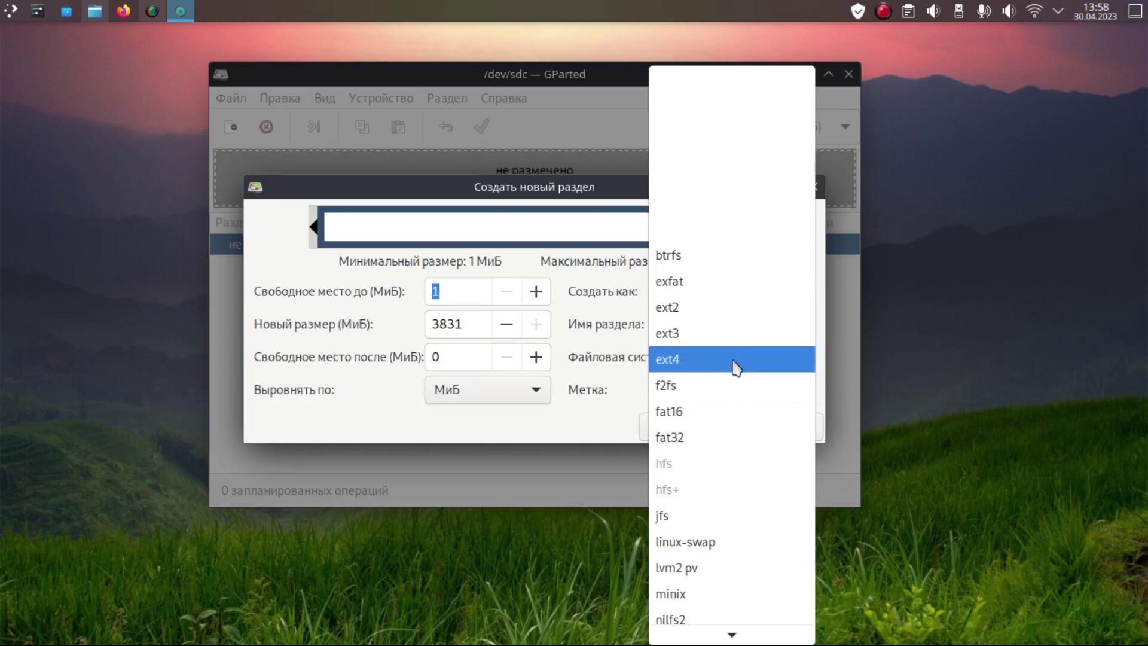
{"action": "left_click", "coordinate": [735, 437]}
{"action": "left_click", "coordinate": [770, 426]}
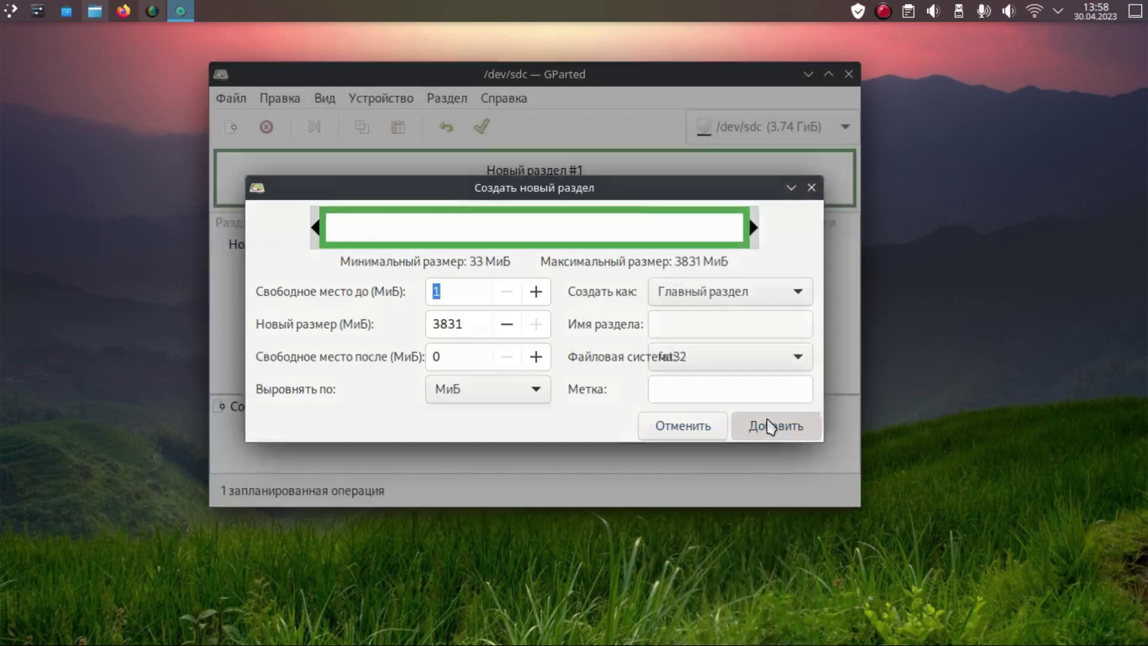
{"action": "left_click", "coordinate": [482, 127]}
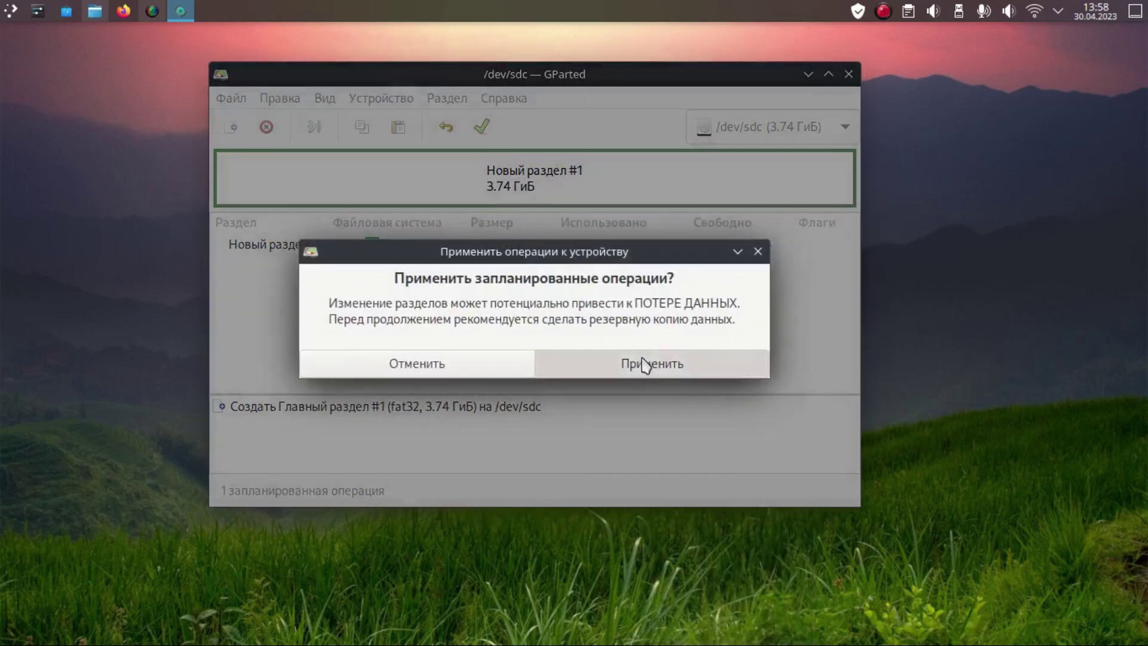
{"action": "left_click", "coordinate": [649, 364]}
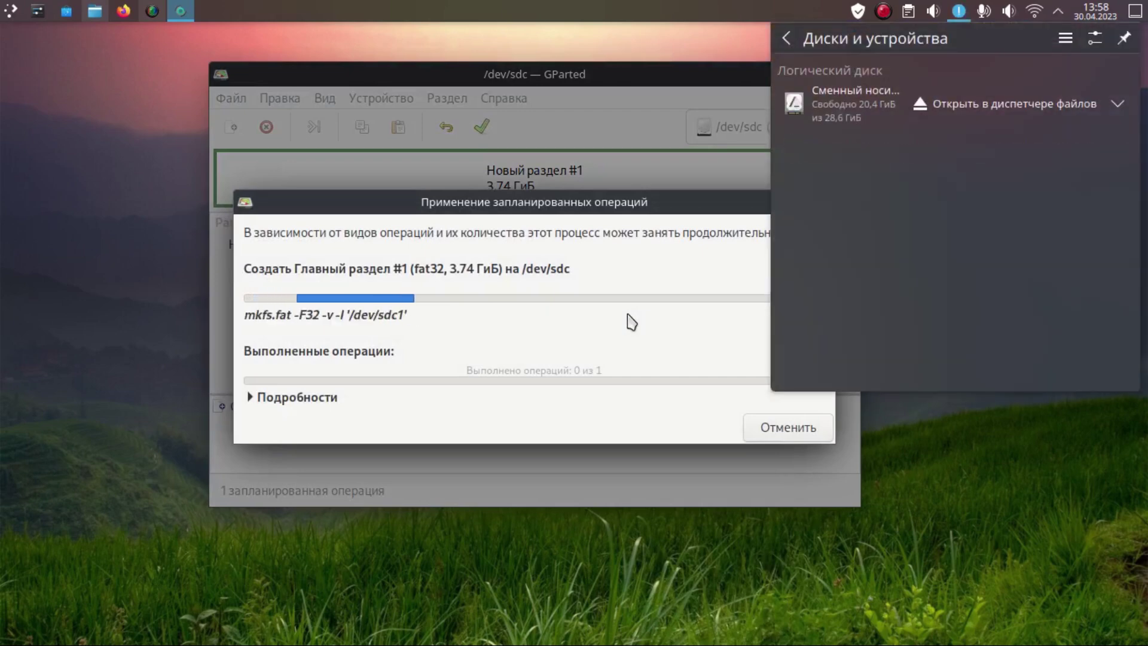
{"action": "left_click", "coordinate": [625, 206]}
{"action": "left_click", "coordinate": [736, 430]}
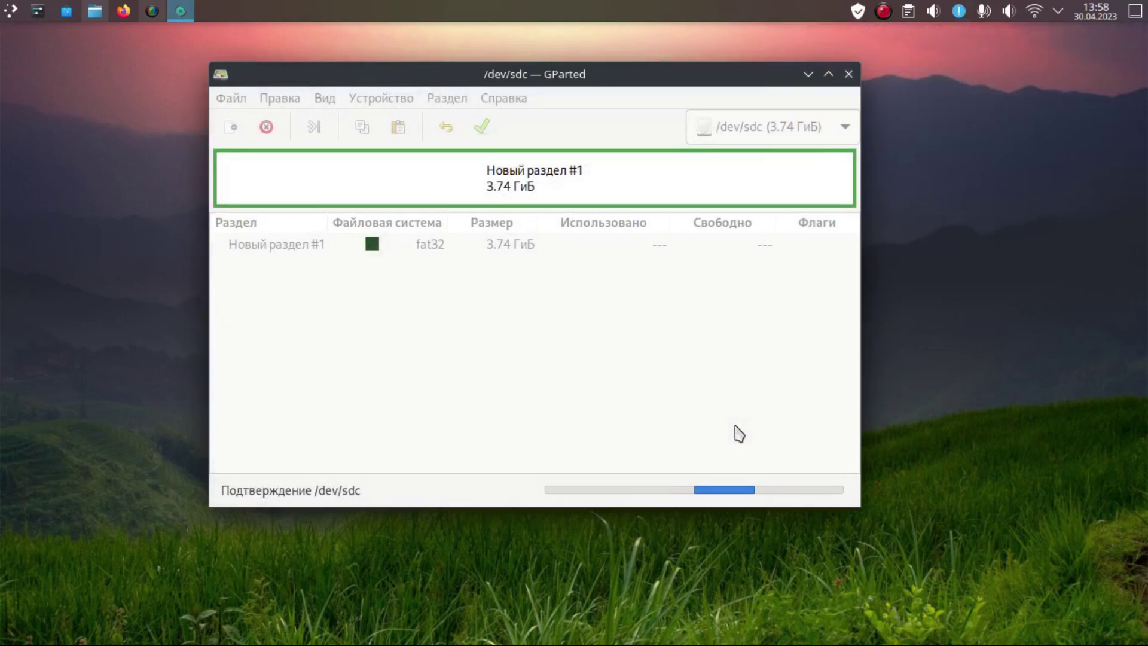
{"action": "left_click", "coordinate": [842, 74]}
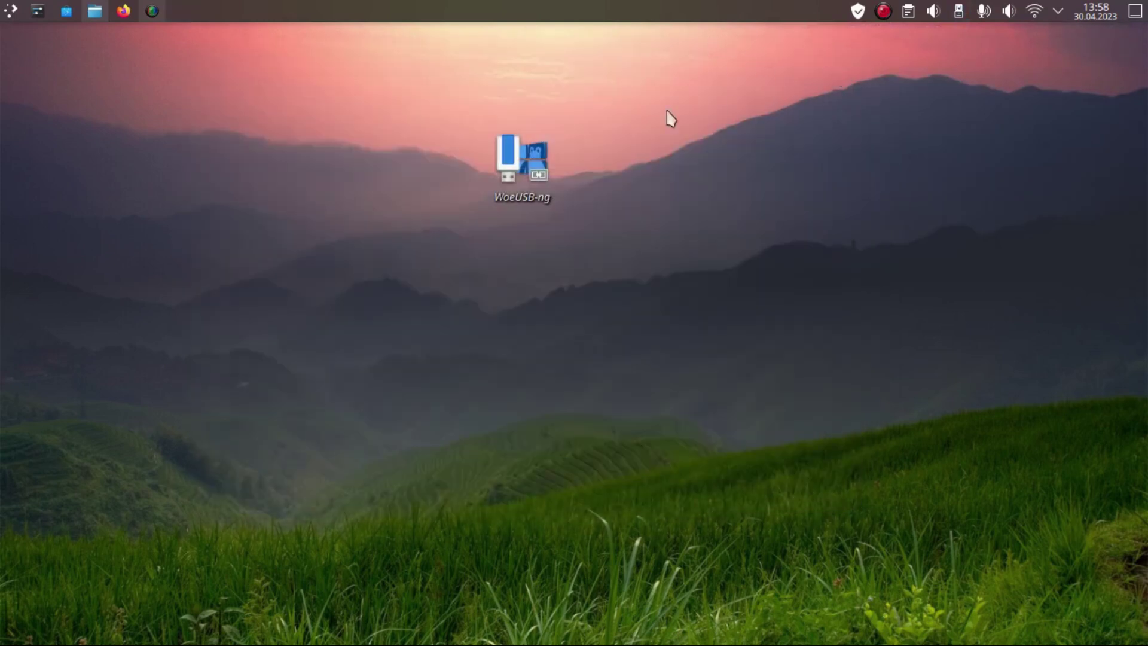
Step: Launch WoeUSB-ng, authenticating with the administrator password
{"action": "left_click", "coordinate": [530, 149]}
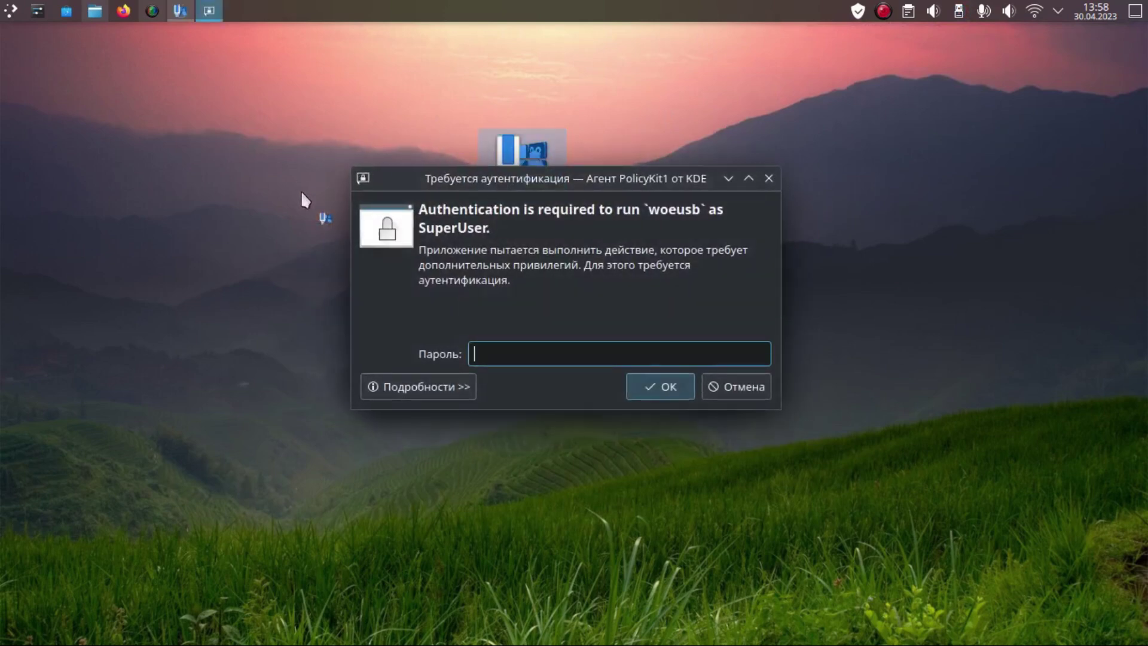
{"action": "type", "text": "•"}
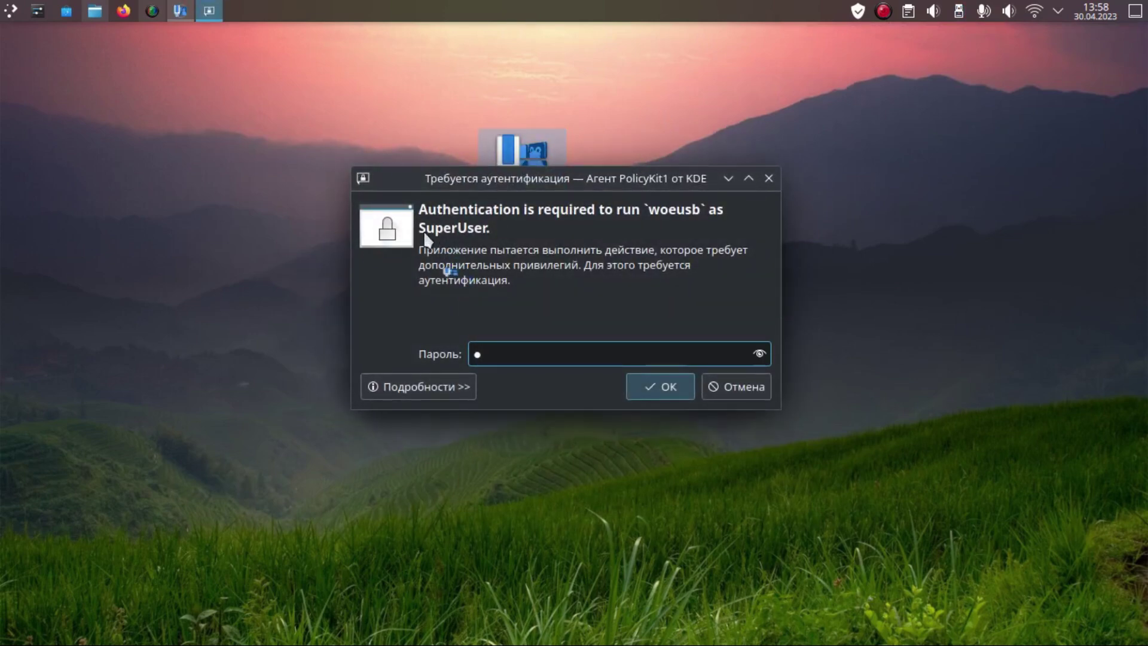
{"action": "key", "text": "Return"}
{"action": "left_click_drag", "start_coordinate": [562, 81], "coordinate": [377, 66]}
{"action": "left_click", "coordinate": [501, 162]}
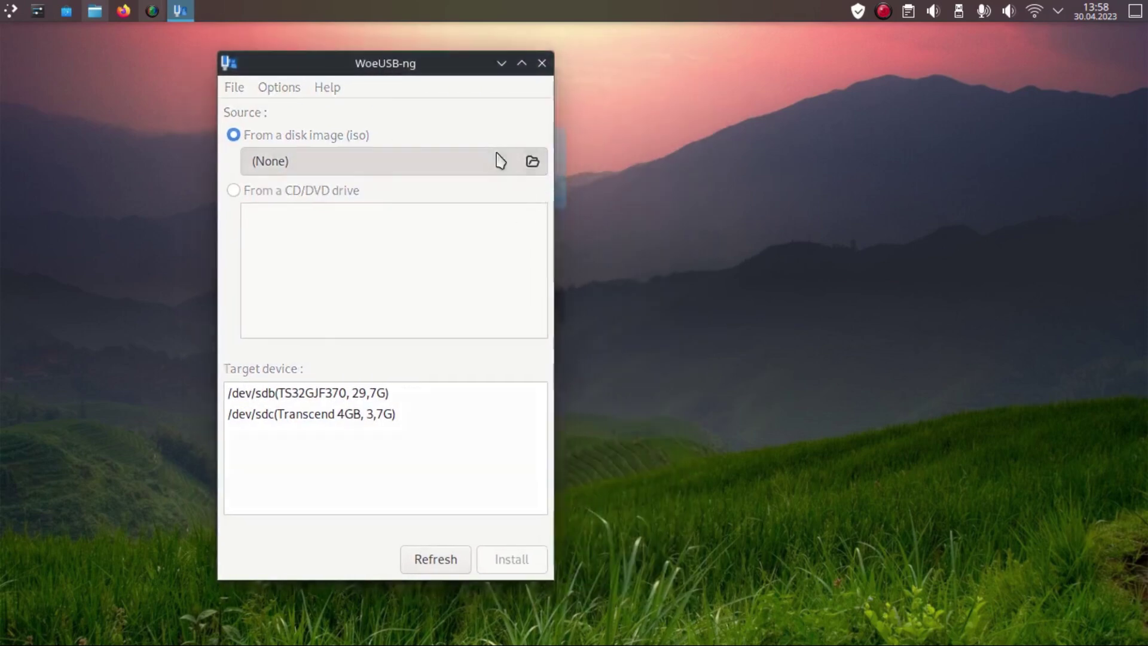
{"action": "left_click", "coordinate": [161, 326]}
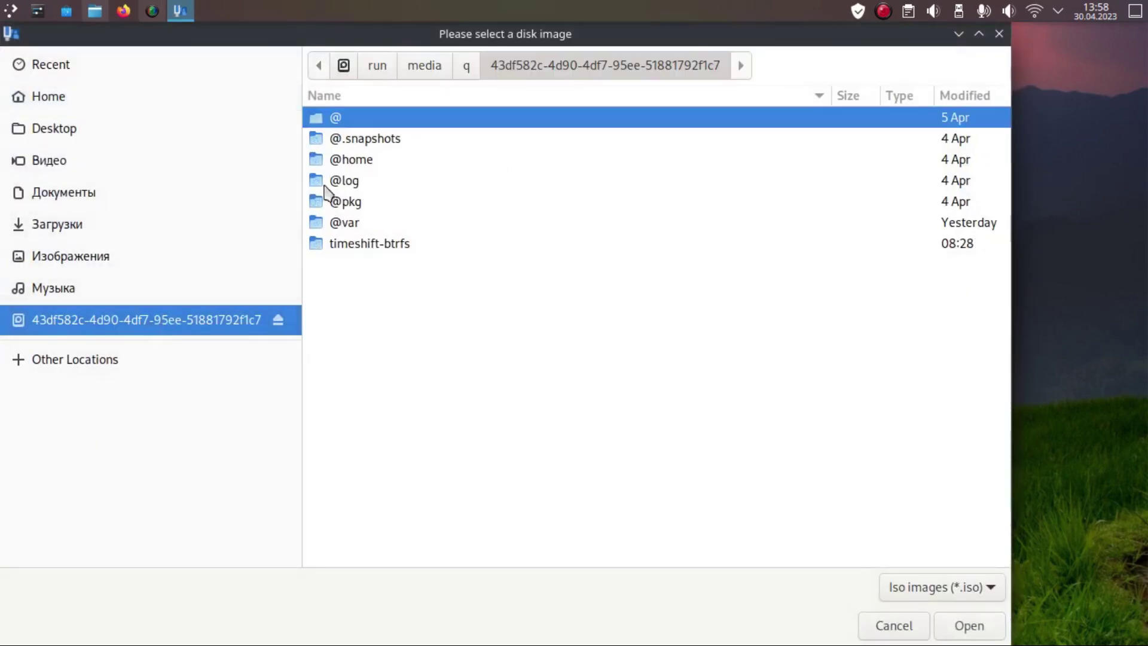
{"action": "left_click", "coordinate": [354, 167]}
{"action": "double_click", "coordinate": [354, 167]}
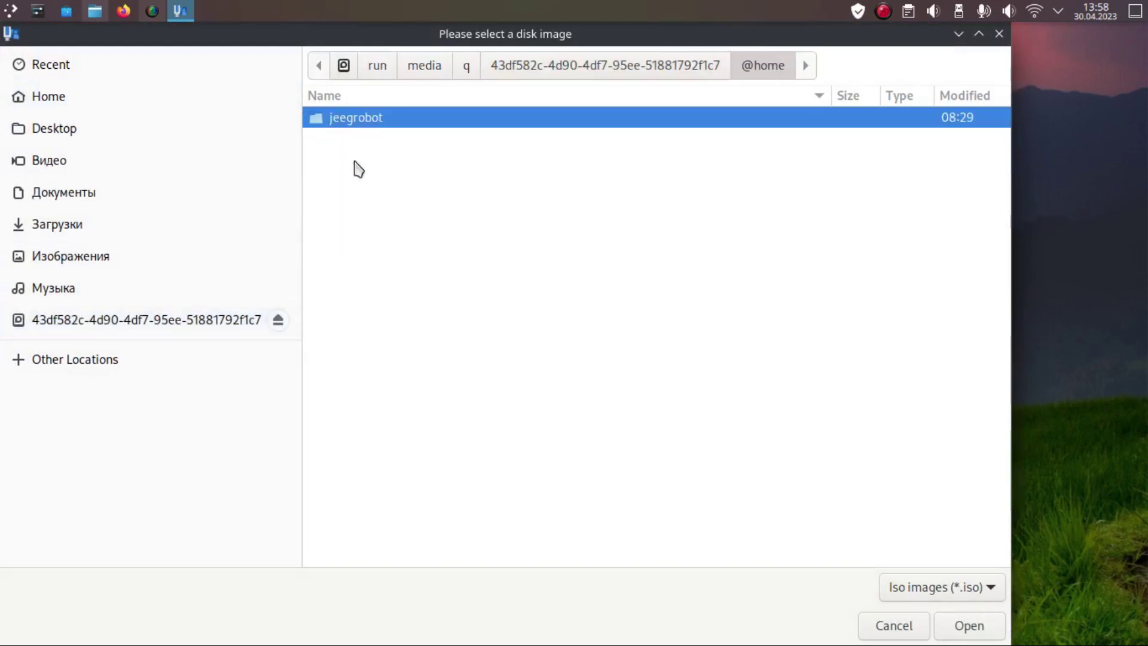
{"action": "double_click", "coordinate": [354, 123]}
{"action": "left_click", "coordinate": [345, 182]}
{"action": "double_click", "coordinate": [345, 182]}
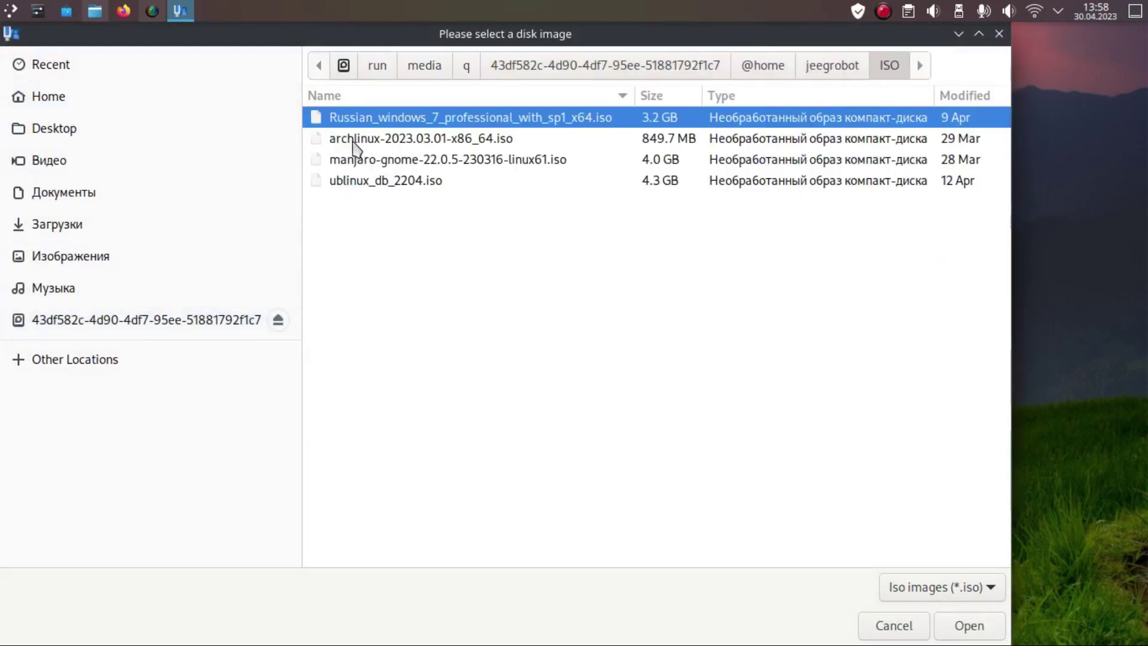
{"action": "left_click", "coordinate": [966, 632]}
Step: Select the Transcend 4GB stick /dev/sdc as target and start the installation
{"action": "left_click_drag", "start_coordinate": [420, 69], "coordinate": [553, 71]}
{"action": "left_click", "coordinate": [443, 419]}
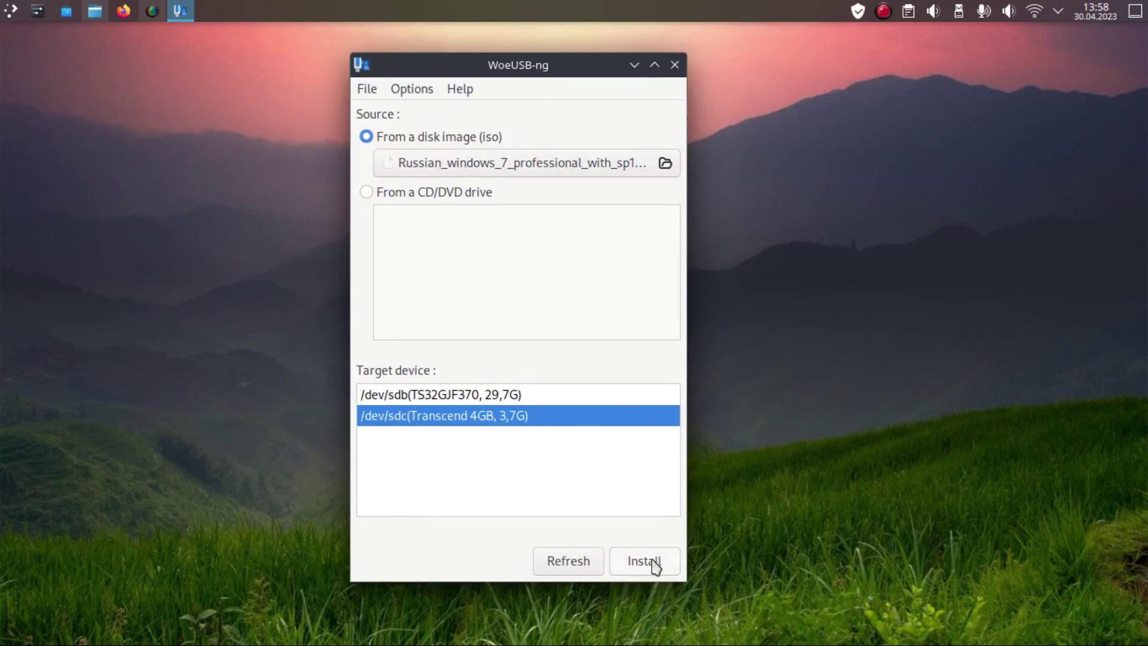
{"action": "left_click", "coordinate": [653, 562]}
Step: Confirm overwriting /dev/sdc, let the Windows 7 write complete, and dismiss 'Installation succeeded!'
{"action": "left_click", "coordinate": [655, 383]}
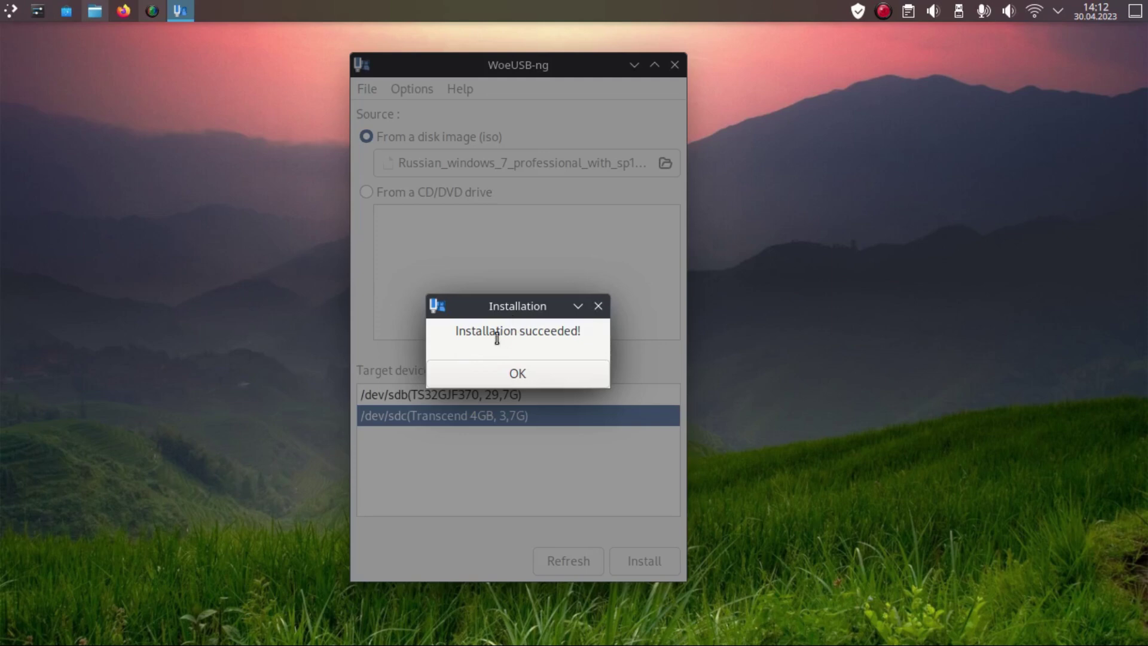
{"action": "left_click_drag", "start_coordinate": [508, 306], "coordinate": [498, 297]}
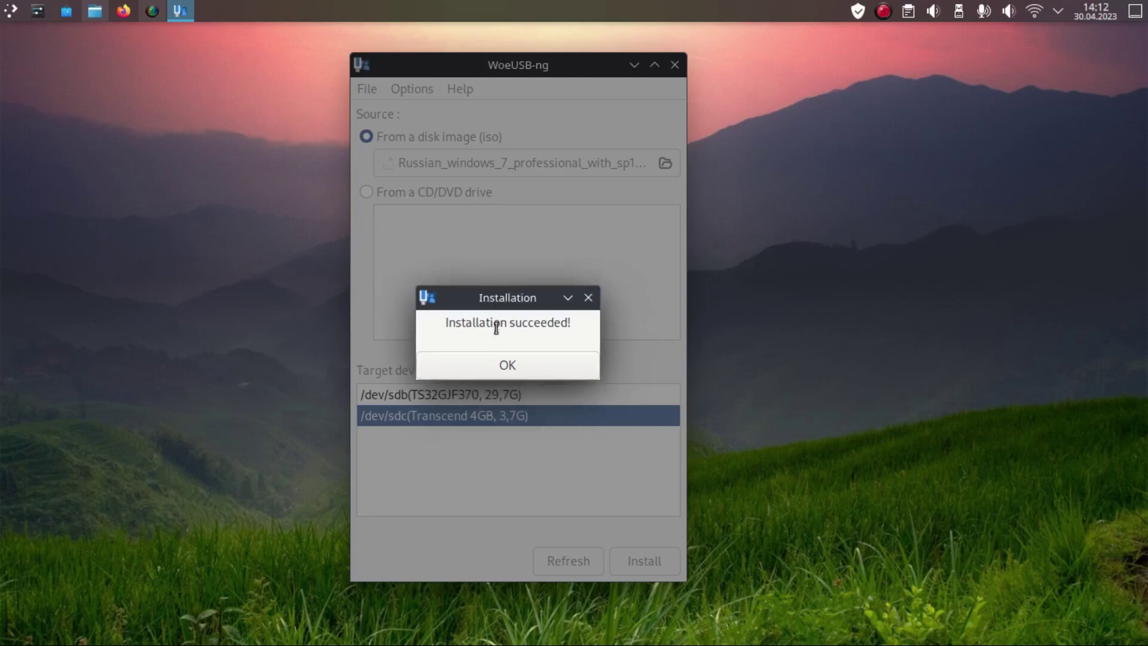
{"action": "left_click", "coordinate": [500, 365]}
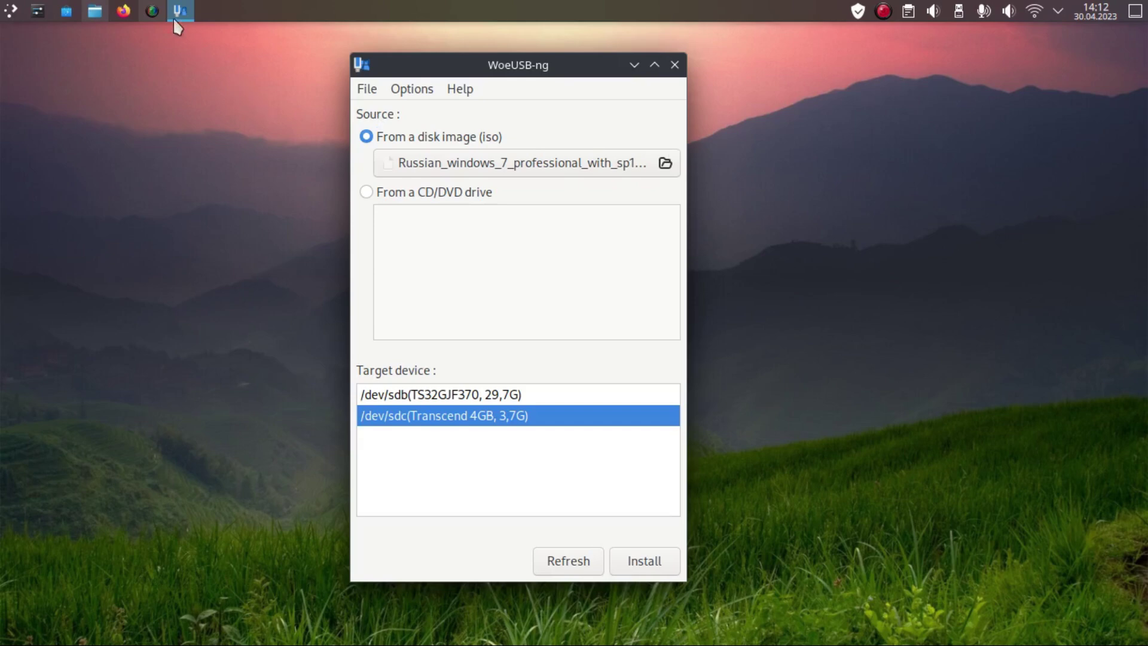
Step: Bring SimpleScreenRecorder to the front via its taskbar icon
{"action": "left_click", "coordinate": [147, 11]}
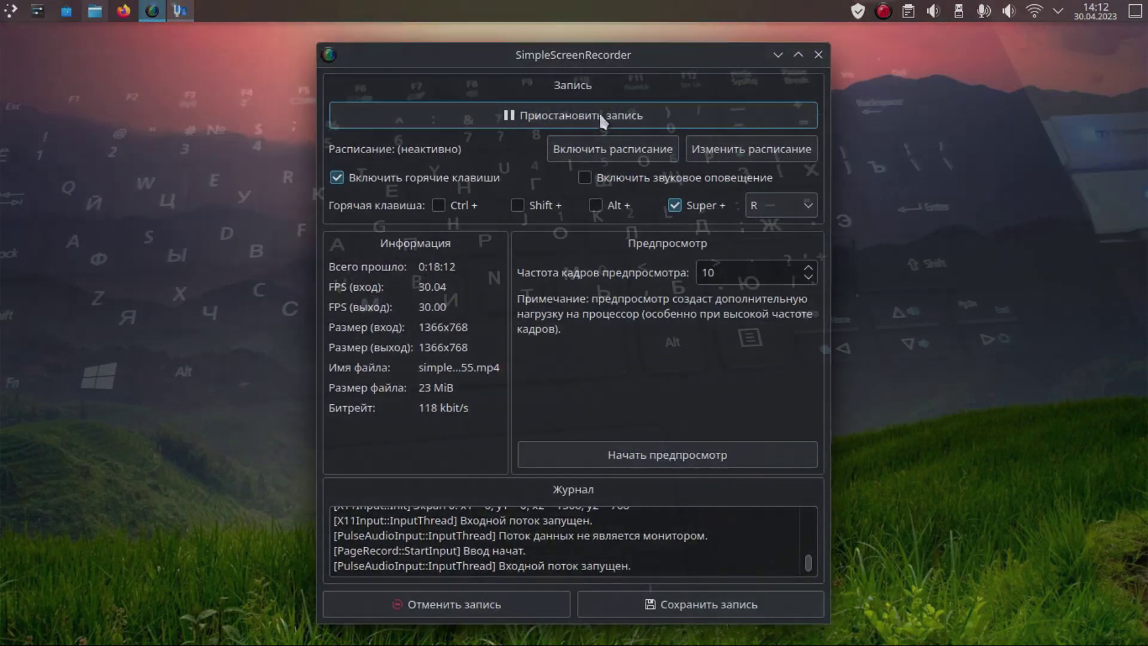